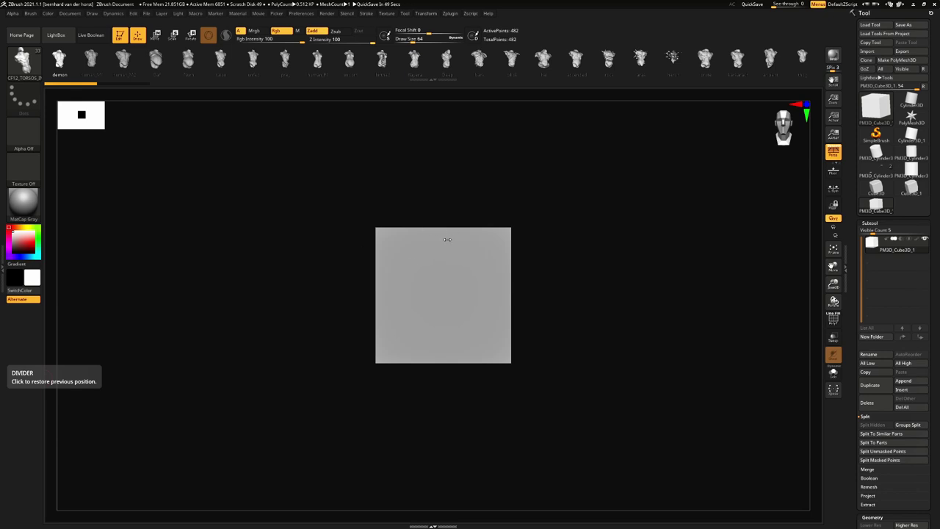
Insert the demon torso onto the front face of the cube with the CF12_TORSOS insert mesh brush
{"action": "left_click", "coordinate": [23, 60]}
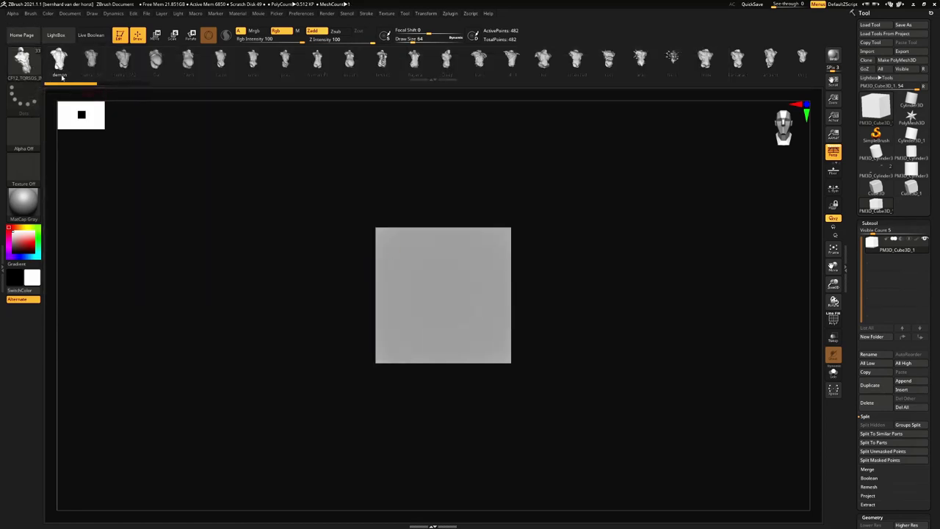
{"action": "right_click_drag", "start_coordinate": [493, 272], "coordinate": [461, 267], "text": "alt"}
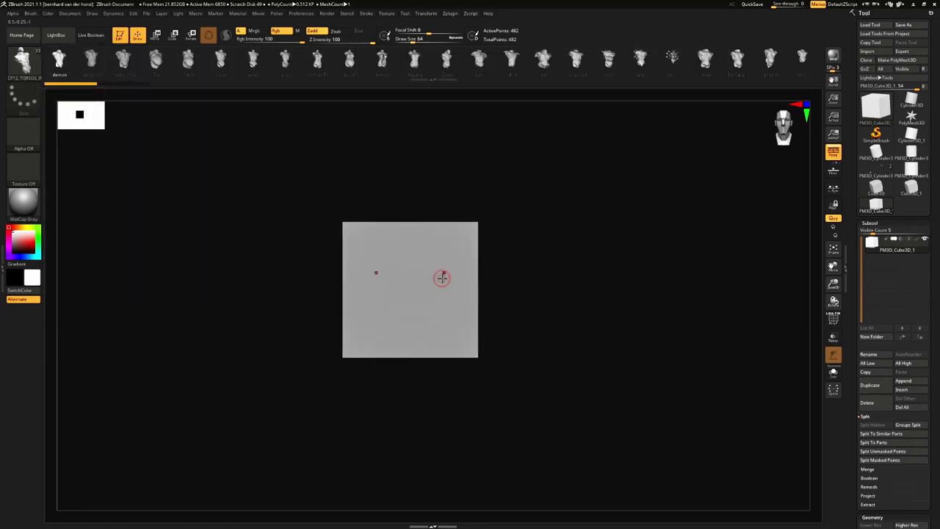
{"action": "left_click_drag", "start_coordinate": [414, 336], "coordinate": [419, 395]}
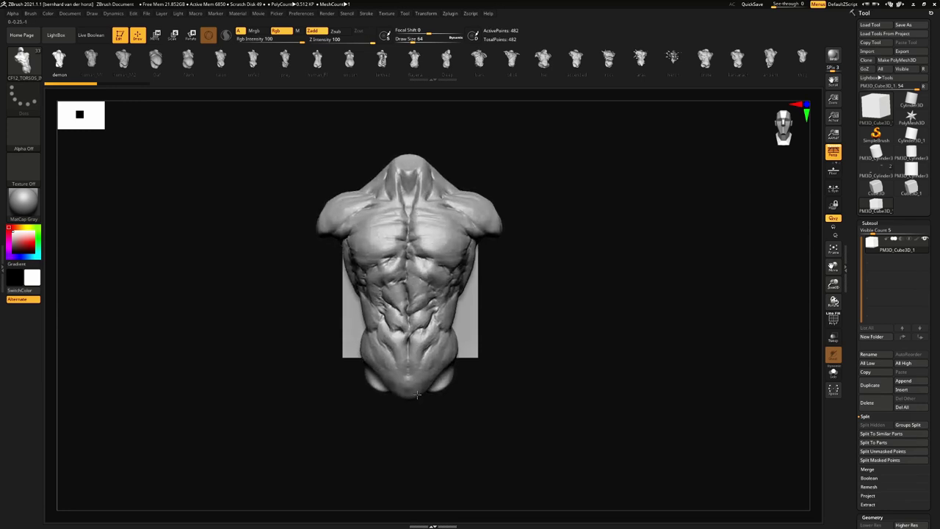
Hide the cube so only the inserted torso is visible, and delete the hidden geometry
{"action": "right_click_drag", "start_coordinate": [497, 343], "coordinate": [449, 300], "text": "shift"}
{"action": "left_click", "coordinate": [486, 226], "text": "ctrl+shift"}
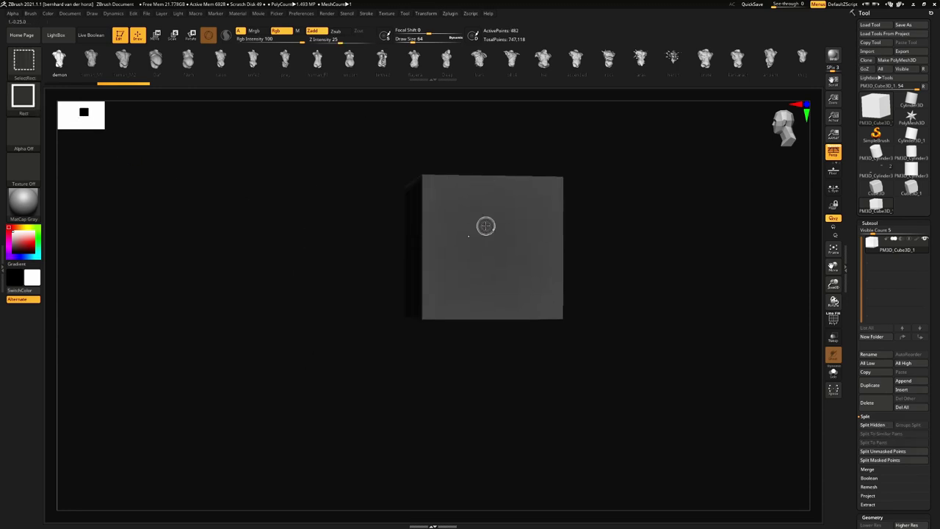
{"action": "left_click", "coordinate": [514, 235], "text": "ctrl+shift"}
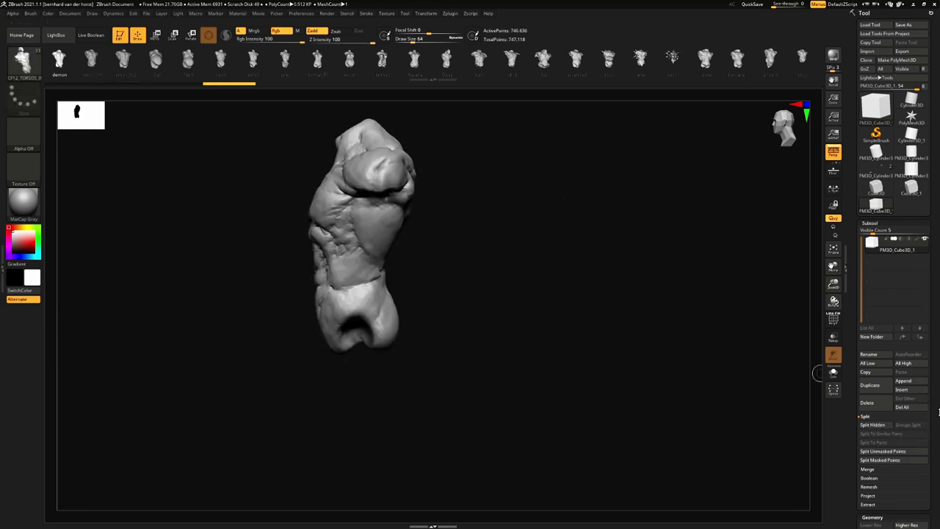
{"action": "scroll", "coordinate": [938, 354], "scroll_direction": "down", "scroll_amount": 5}
{"action": "scroll", "coordinate": [937, 355], "scroll_direction": "down", "scroll_amount": 4}
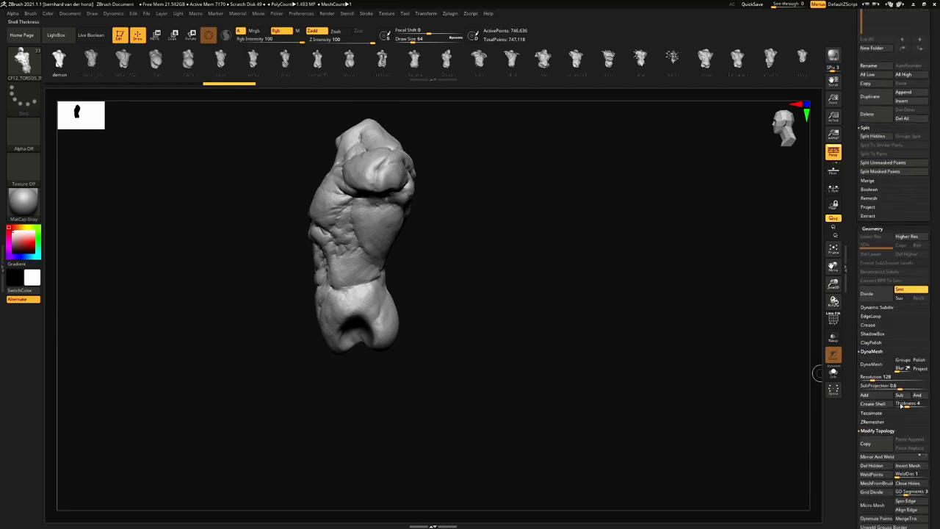
{"action": "left_click", "coordinate": [871, 466]}
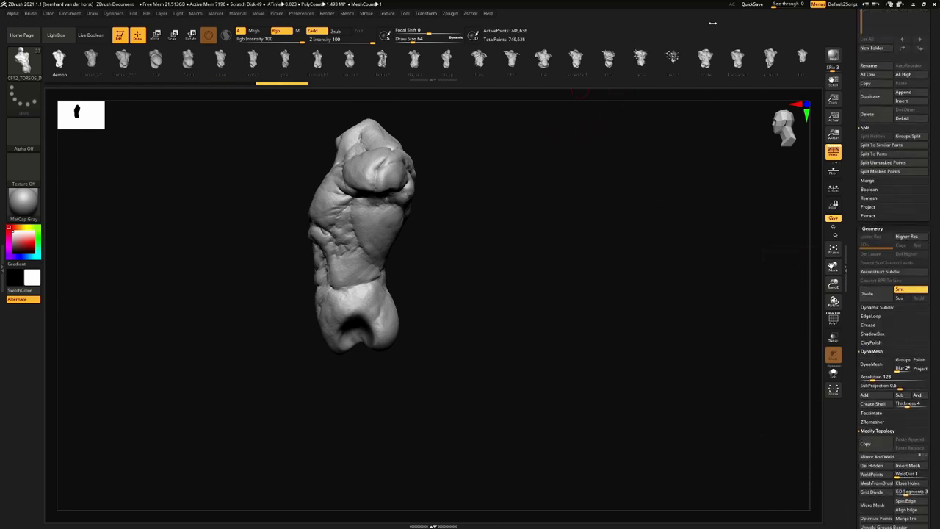
Swap the torso for the human_M1, human_M2 and Oaf variants, and return to the demon torso
{"action": "left_click_drag", "start_coordinate": [488, 232], "coordinate": [543, 246]}
{"action": "key", "text": "f"}
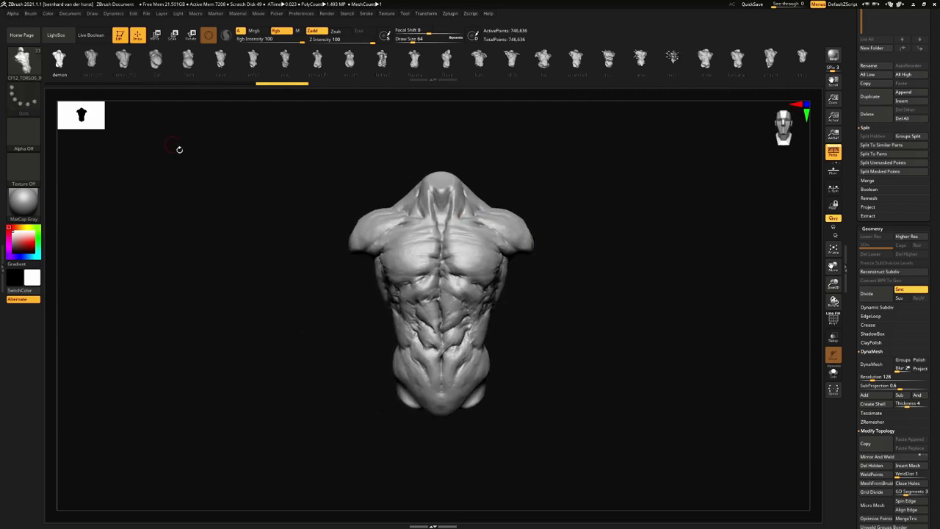
{"action": "right_click_drag", "start_coordinate": [474, 262], "coordinate": [478, 237], "text": "ctrl"}
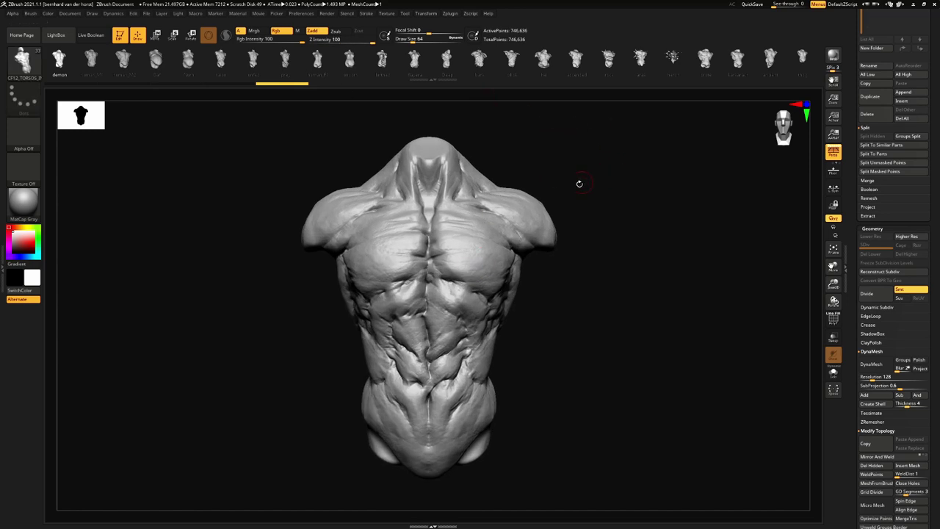
{"action": "mouse_move", "coordinate": [520, 215]}
{"action": "right_mouse_down"}
{"action": "mouse_move", "coordinate": [501, 214]}
{"action": "mouse_move", "coordinate": [555, 221]}
{"action": "right_mouse_up"}
{"action": "right_click_drag", "start_coordinate": [555, 220], "coordinate": [552, 232], "text": "ctrl"}
{"action": "key", "text": "w"}
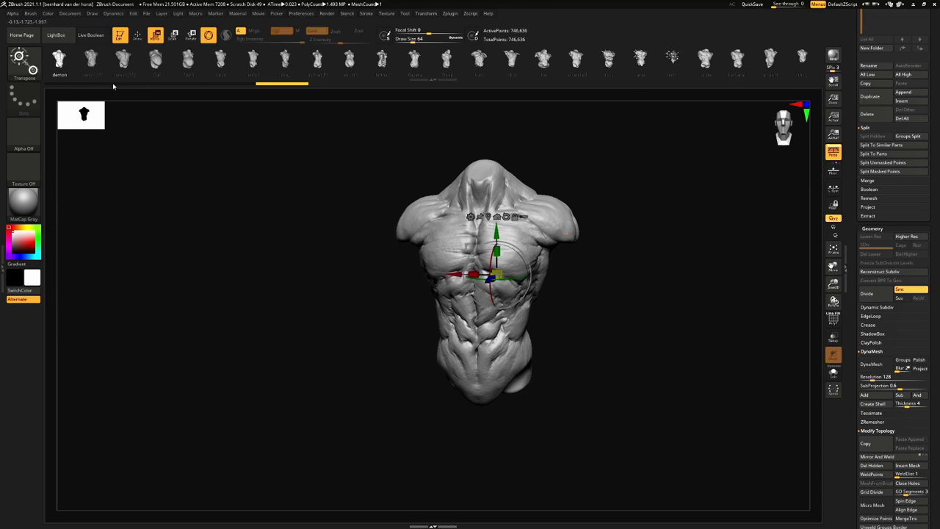
{"action": "left_click", "coordinate": [91, 65]}
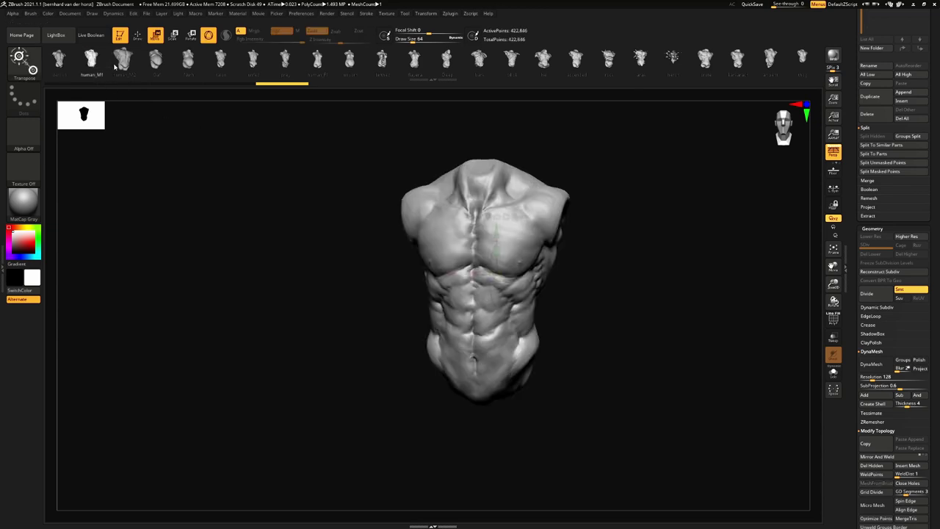
{"action": "left_click", "coordinate": [123, 62]}
{"action": "left_click", "coordinate": [157, 60]}
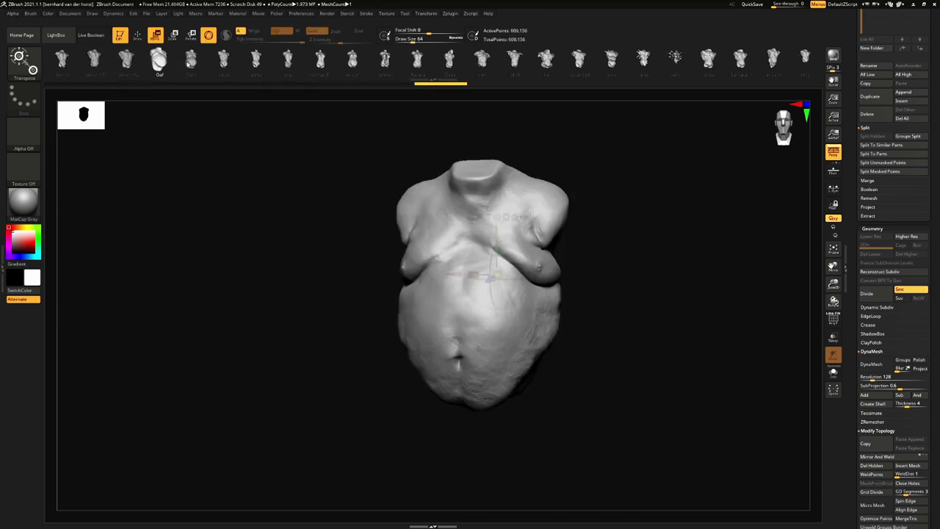
{"action": "left_click", "coordinate": [64, 63]}
Insert a Sphere3D as a new subtool below the torso
{"action": "key", "text": "q"}
{"action": "right_click_drag", "start_coordinate": [573, 218], "coordinate": [550, 274]}
{"action": "right_click_drag", "start_coordinate": [483, 284], "coordinate": [493, 251]}
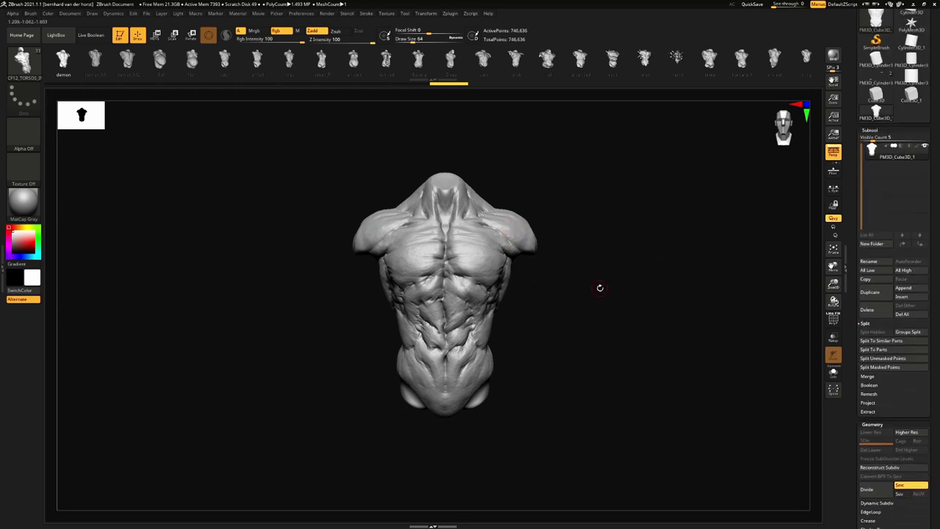
{"action": "left_click", "coordinate": [903, 297]}
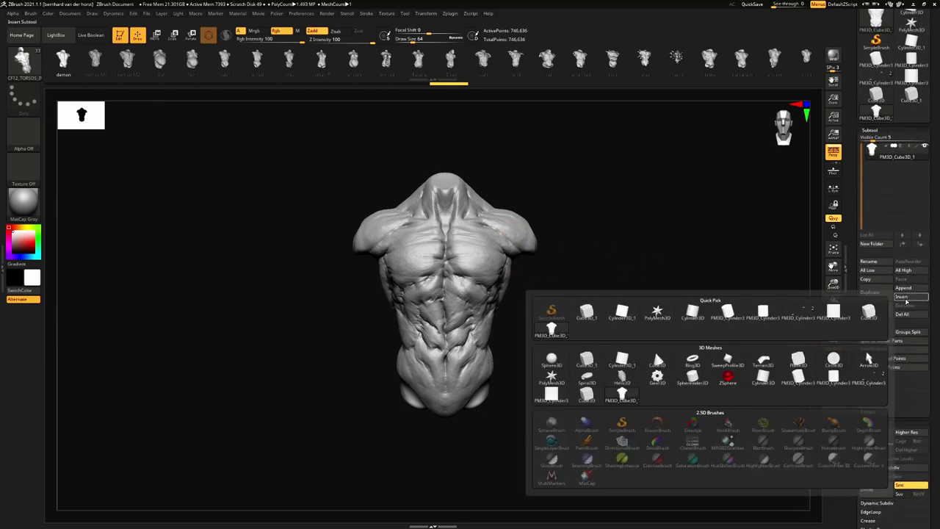
{"action": "left_click", "coordinate": [552, 360]}
Select the sphere subtool, shrink it, and move it into the torso so it is hidden from the front
{"action": "right_click_drag", "start_coordinate": [609, 239], "coordinate": [514, 248]}
{"action": "left_click", "coordinate": [682, 306], "text": "alt"}
{"action": "key", "text": "w"}
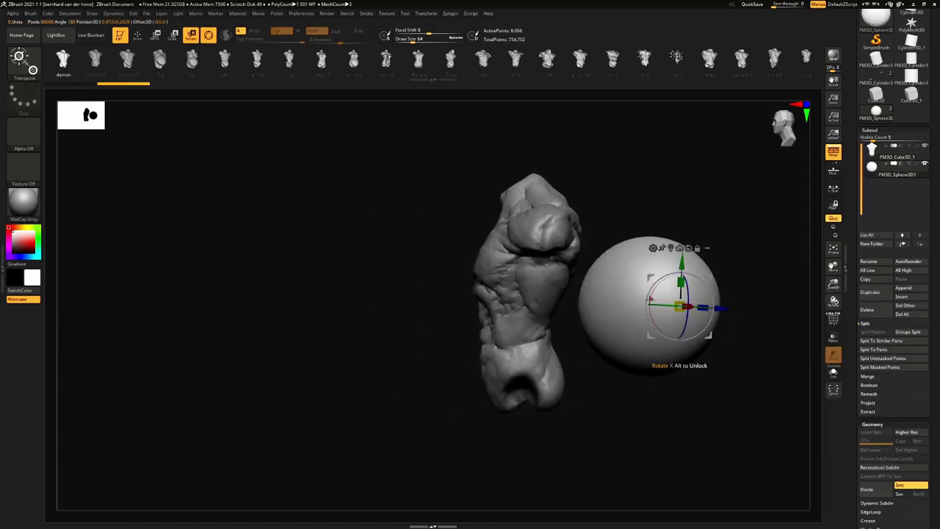
{"action": "left_click", "coordinate": [688, 247]}
{"action": "left_click_drag", "start_coordinate": [684, 303], "coordinate": [613, 299]}
{"action": "left_click_drag", "start_coordinate": [711, 276], "coordinate": [580, 229]}
{"action": "key", "text": "ctrl+z"}
{"action": "key", "text": "ctrl+z"}
{"action": "key", "text": "q"}
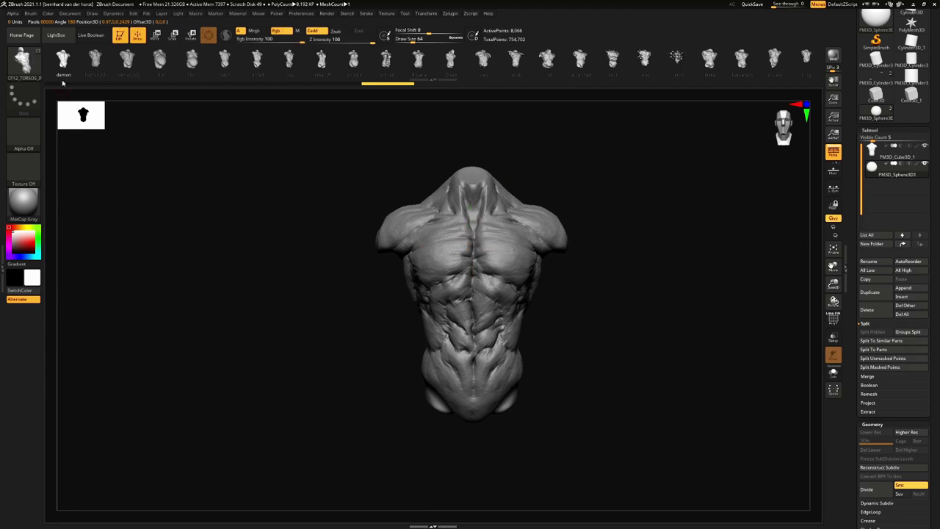
Insert the ASCENDED arms with the CF10_ARMS insert mesh brush, using symmetry to place one on each side of the torso
{"action": "key", "text": "b"}
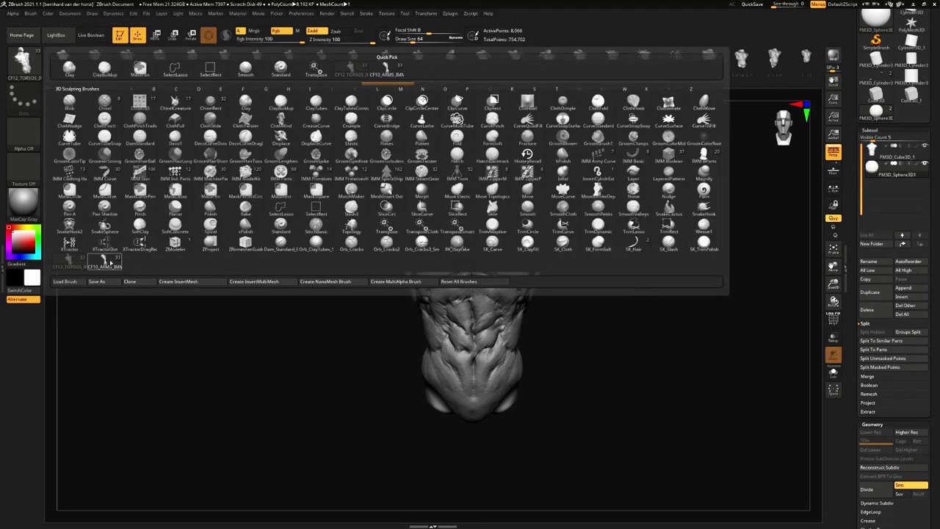
{"action": "left_click", "coordinate": [385, 68]}
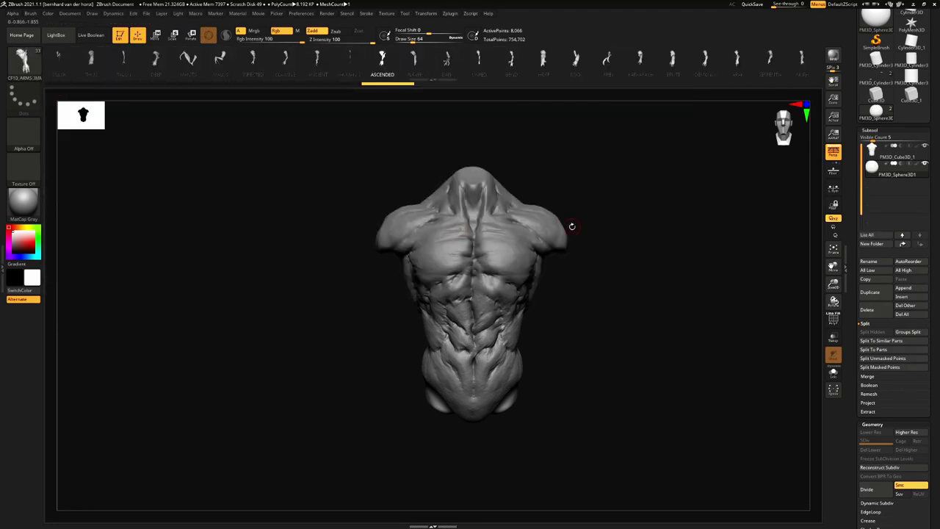
{"action": "left_click_drag", "start_coordinate": [563, 238], "coordinate": [588, 387]}
{"action": "key", "text": "ctrl+z"}
{"action": "key", "text": "x"}
{"action": "left_click_drag", "start_coordinate": [646, 323], "coordinate": [556, 257]}
Reposition, rotate and scale the mirrored arms so they attach to the torso's shoulders
{"action": "key", "text": "w"}
{"action": "left_click_drag", "start_coordinate": [554, 212], "coordinate": [547, 170], "text": "alt"}
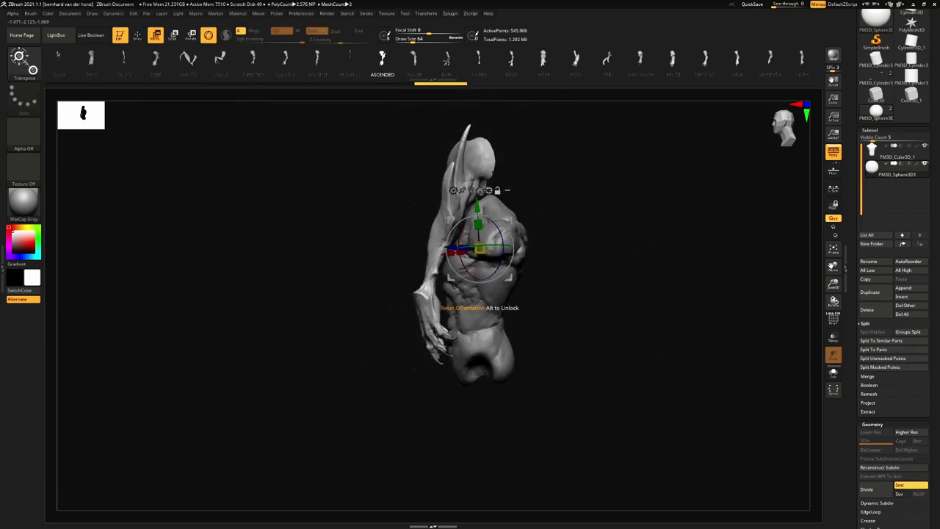
{"action": "left_click", "coordinate": [488, 191], "text": "alt"}
{"action": "left_click_drag", "start_coordinate": [510, 218], "coordinate": [587, 314]}
{"action": "left_click_drag", "start_coordinate": [529, 332], "coordinate": [508, 299]}
{"action": "left_click_drag", "start_coordinate": [476, 328], "coordinate": [458, 320]}
{"action": "left_click_drag", "start_coordinate": [373, 309], "coordinate": [416, 287]}
{"action": "right_click_drag", "start_coordinate": [416, 287], "coordinate": [367, 292], "text": "shift"}
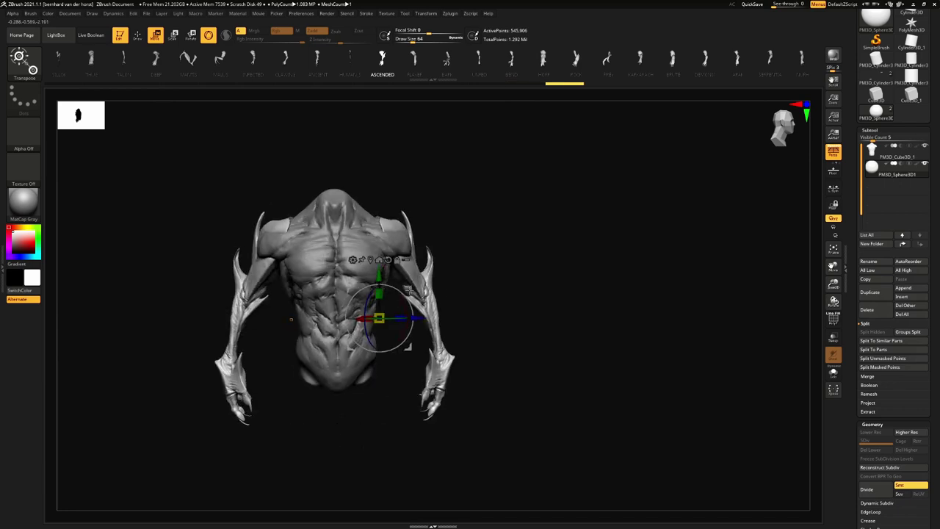
{"action": "right_click_drag", "start_coordinate": [452, 291], "coordinate": [415, 289]}
{"action": "left_click_drag", "start_coordinate": [416, 289], "coordinate": [462, 294]}
{"action": "left_click_drag", "start_coordinate": [434, 321], "coordinate": [436, 320]}
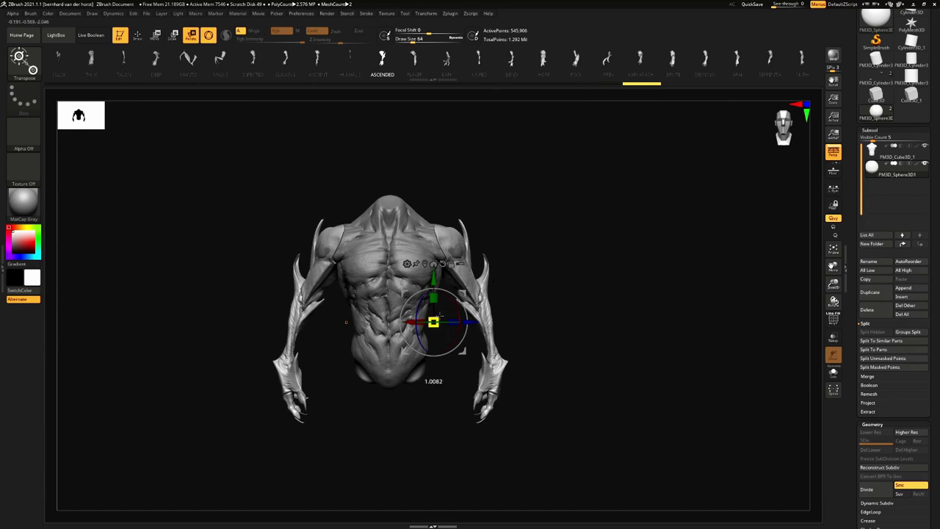
{"action": "key", "text": "q"}
Select the torso subtool, reactivate the CF12_TORSOS brush, and swap the torso for the human_M1 variant
{"action": "left_click_drag", "start_coordinate": [534, 254], "coordinate": [522, 207], "text": "alt"}
{"action": "left_click", "coordinate": [462, 245], "text": "alt"}
{"action": "left_click", "coordinate": [154, 34]}
{"action": "left_click", "coordinate": [41, 71]}
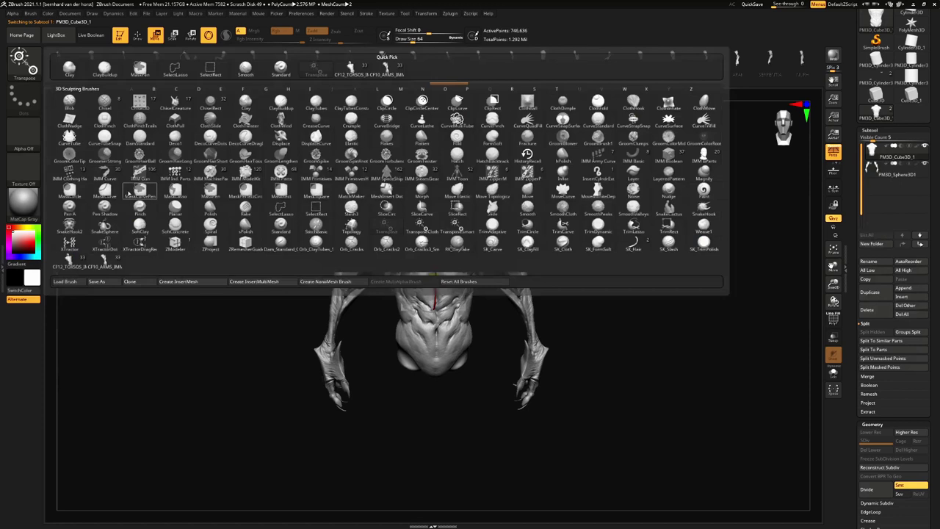
{"action": "left_click", "coordinate": [69, 261]}
{"action": "left_click", "coordinate": [85, 63]}
Scale up the human_M1 torso uniformly by about 2.5 to fit between the arms
{"action": "left_click_drag", "start_coordinate": [452, 172], "coordinate": [415, 177]}
{"action": "key", "text": "r"}
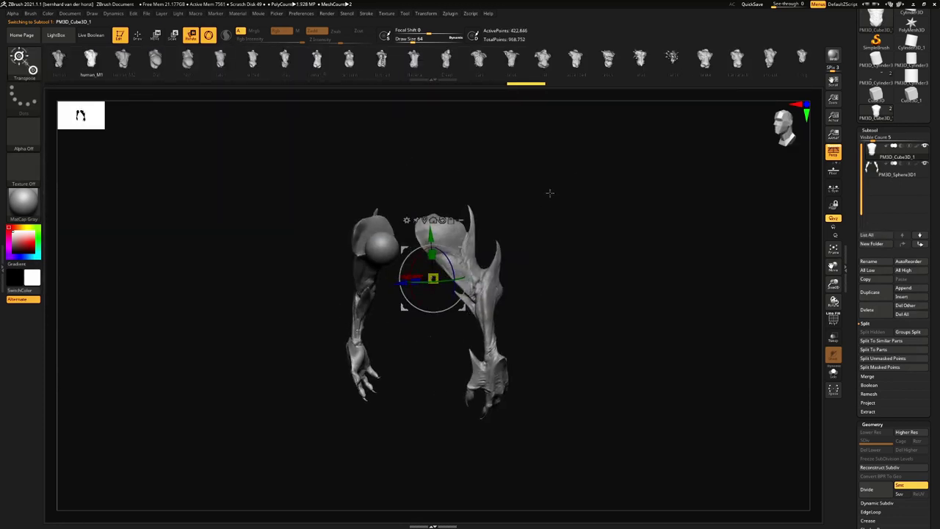
{"action": "left_click_drag", "start_coordinate": [524, 205], "coordinate": [524, 208], "text": "shift"}
{"action": "key", "text": "q"}
{"action": "key", "text": "r"}
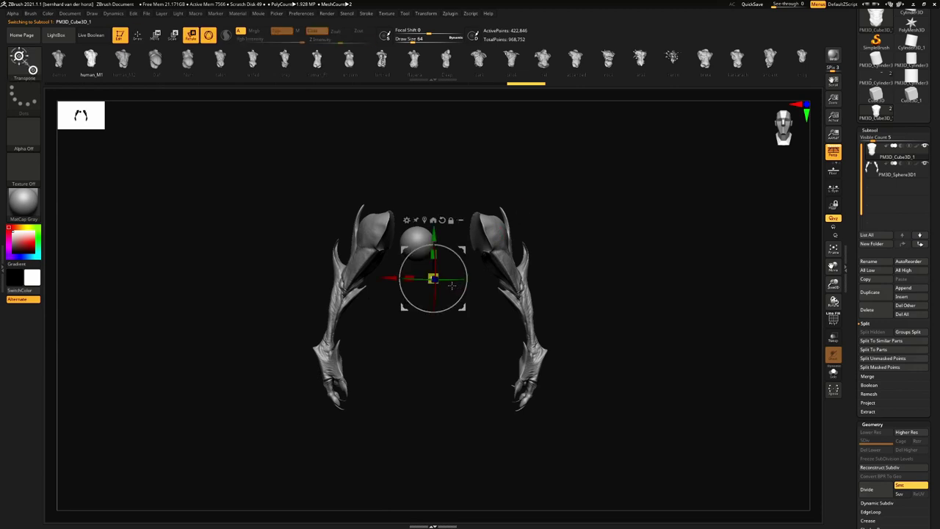
{"action": "right_click_drag", "start_coordinate": [425, 244], "coordinate": [374, 248]}
{"action": "right_click_drag", "start_coordinate": [433, 279], "coordinate": [436, 283], "text": "shift"}
{"action": "left_click_drag", "start_coordinate": [434, 278], "coordinate": [484, 273]}
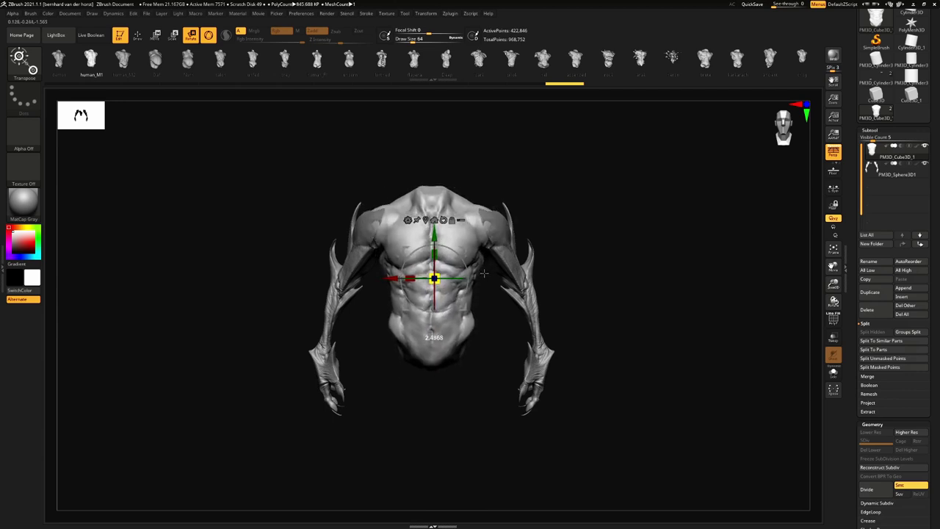
Swap the torso back to the demon variant and fine-tune its height and scale between the arms
{"action": "key", "text": "w"}
{"action": "left_click", "coordinate": [62, 60]}
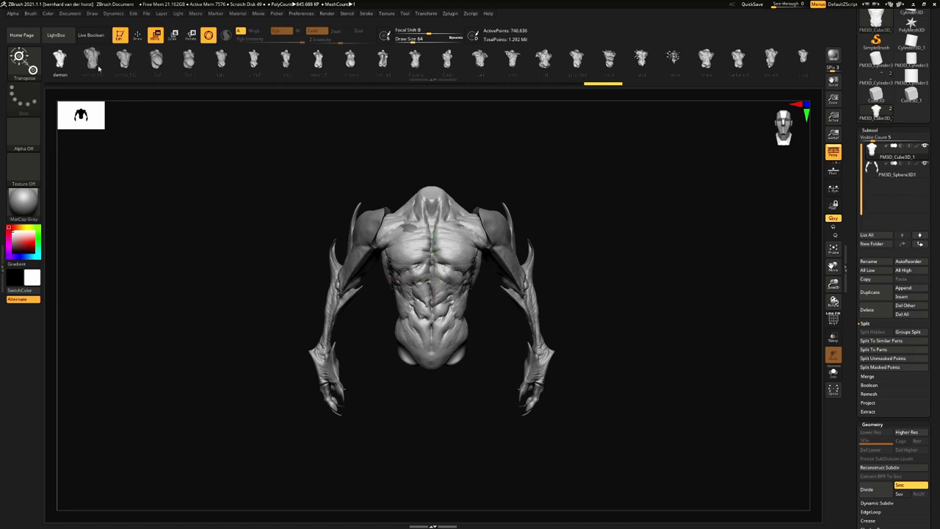
{"action": "left_click_drag", "start_coordinate": [434, 236], "coordinate": [434, 229]}
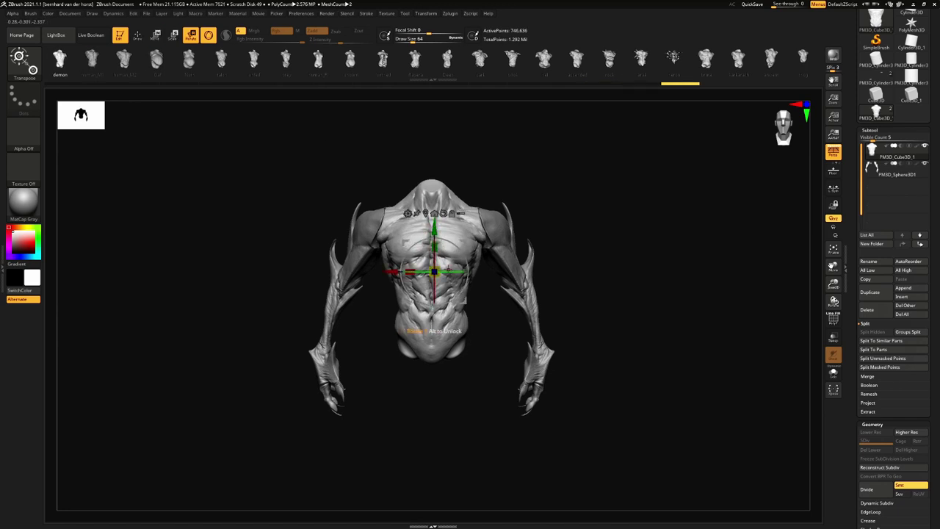
{"action": "left_click_drag", "start_coordinate": [439, 270], "coordinate": [442, 268]}
{"action": "left_click_drag", "start_coordinate": [434, 230], "coordinate": [434, 233]}
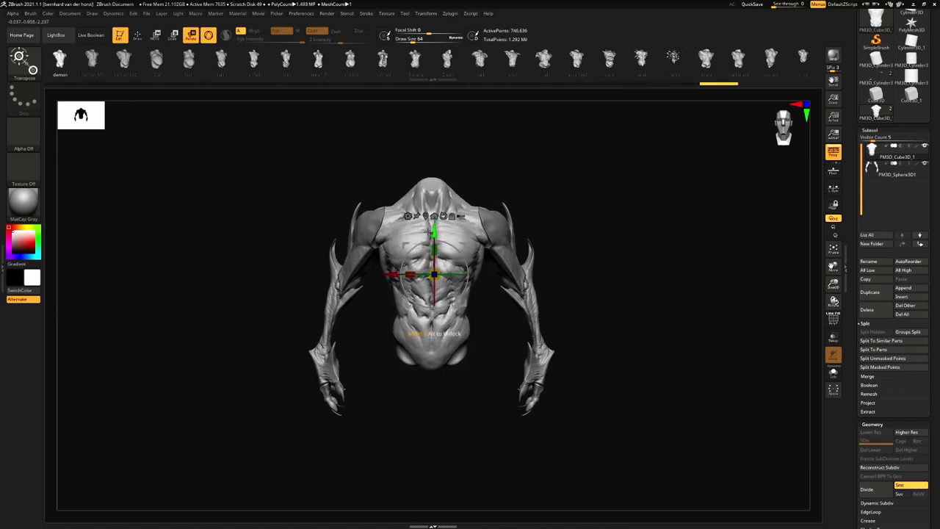
Try the human_M1 torso variant between the ASCENDED arms
{"action": "left_click", "coordinate": [94, 66]}
{"action": "key", "text": "q"}
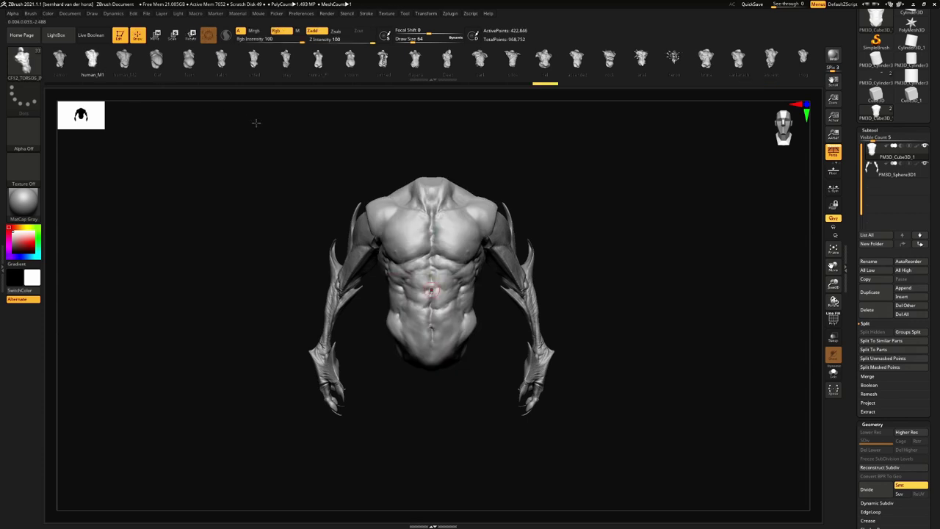
{"action": "key", "text": "w"}
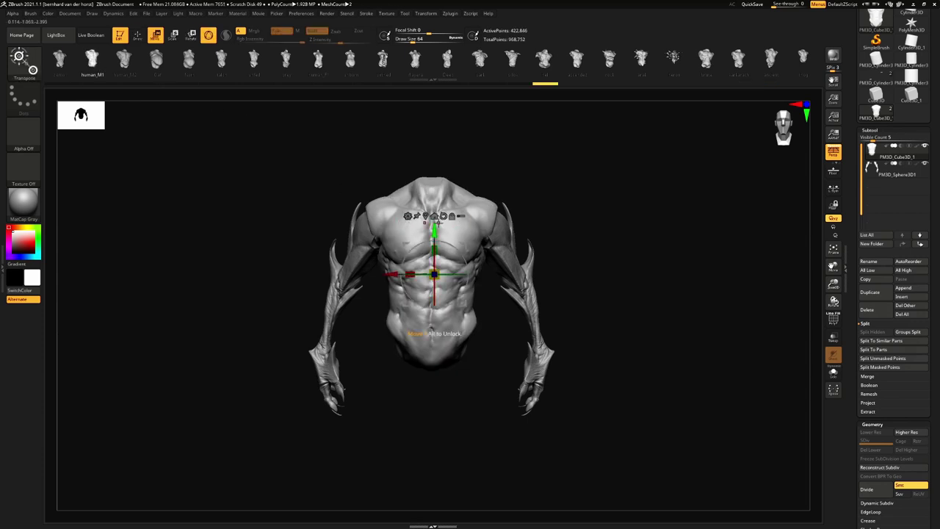
{"action": "key", "text": "e"}
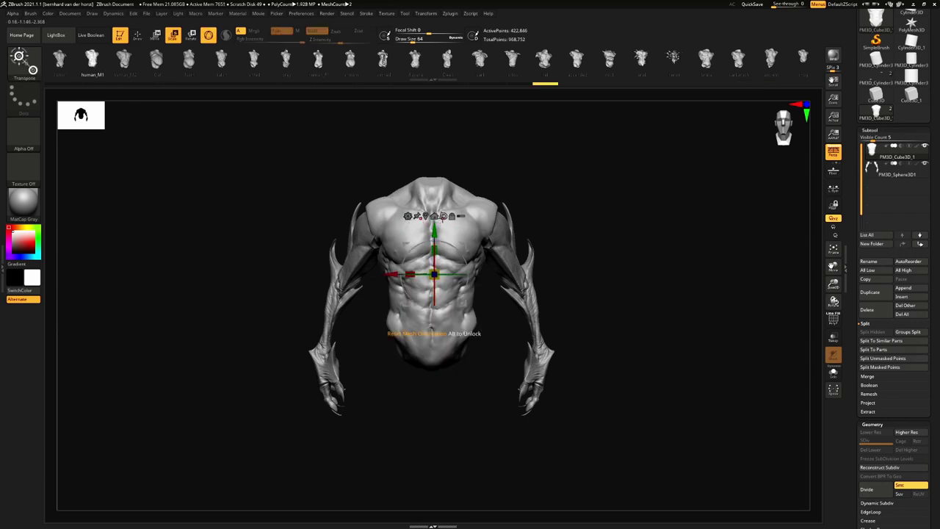
{"action": "key", "text": "w"}
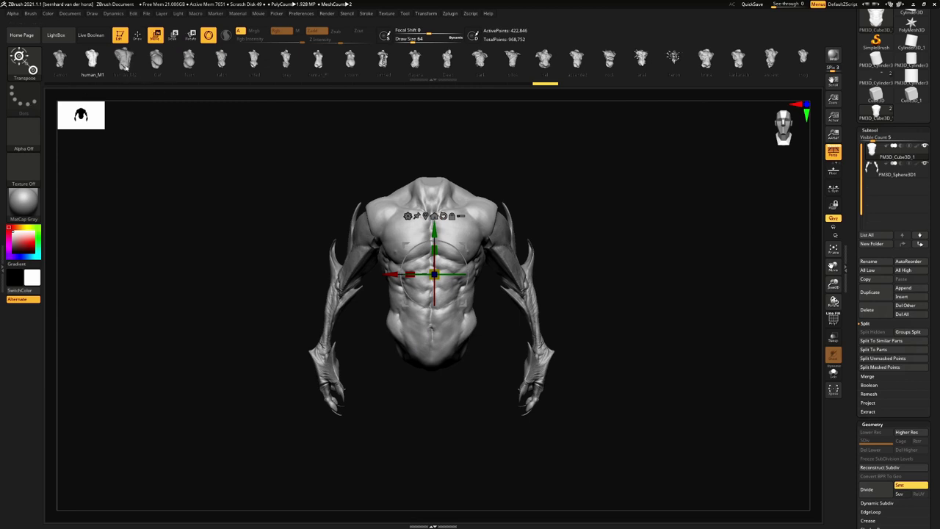
Try the human_M2 torso variant and inspect its fit with the arms from several angles
{"action": "left_click", "coordinate": [125, 67]}
{"action": "left_click_drag", "start_coordinate": [632, 228], "coordinate": [487, 237]}
{"action": "left_click_drag", "start_coordinate": [424, 235], "coordinate": [458, 232]}
{"action": "left_click_drag", "start_coordinate": [549, 247], "coordinate": [562, 250]}
{"action": "left_click_drag", "start_coordinate": [400, 187], "coordinate": [314, 201], "text": "shift"}
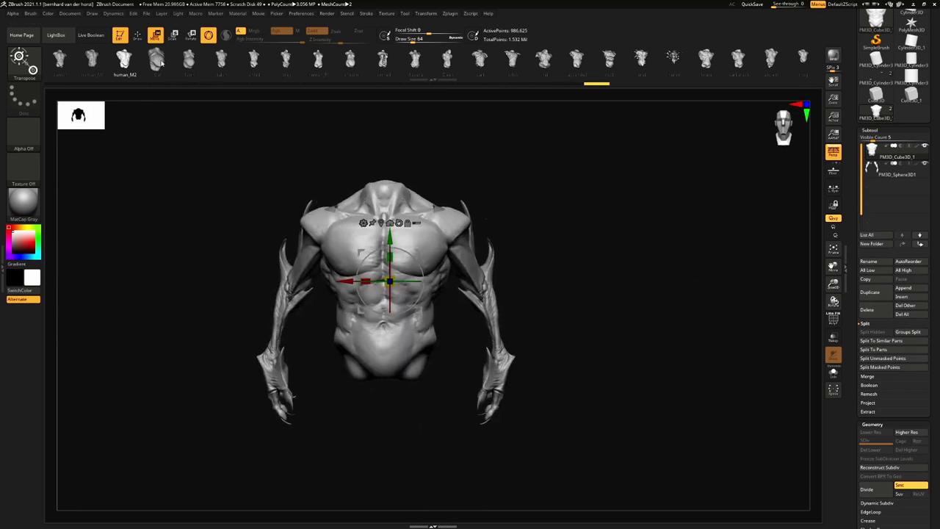
Try the Oaf torso variant and inspect how it combines with the arms
{"action": "left_click", "coordinate": [156, 60]}
{"action": "mouse_move", "coordinate": [311, 127]}
{"action": "left_mouse_down"}
{"action": "mouse_move", "coordinate": [501, 199]}
{"action": "mouse_move", "coordinate": [422, 199]}
{"action": "mouse_move", "coordinate": [478, 202]}
{"action": "mouse_move", "coordinate": [486, 214]}
{"action": "mouse_move", "coordinate": [367, 220]}
{"action": "mouse_move", "coordinate": [478, 222]}
{"action": "mouse_move", "coordinate": [437, 229]}
{"action": "left_mouse_up"}
{"action": "key", "text": "q"}
{"action": "key", "text": "r"}
Try the Nurh torso variant, inspect it from several angles, and replace it with the talon torso
{"action": "left_click", "coordinate": [190, 66]}
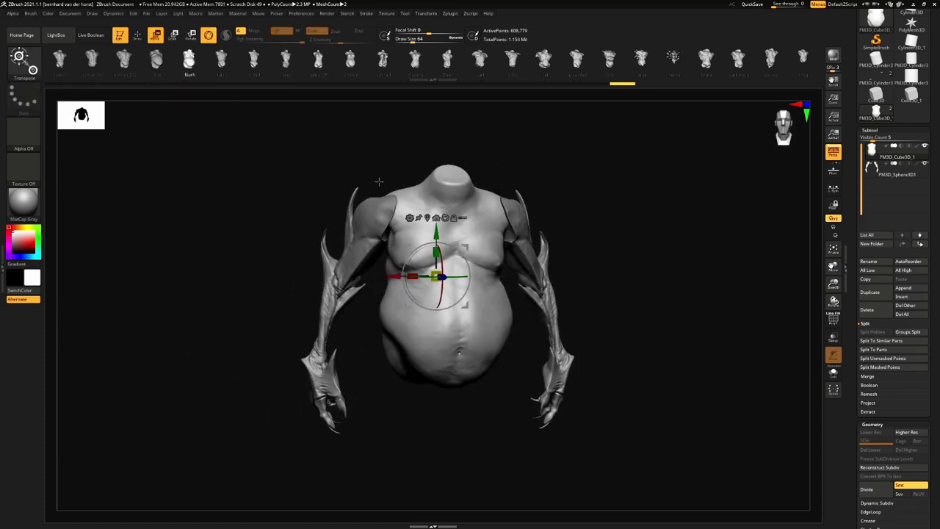
{"action": "left_click_drag", "start_coordinate": [507, 297], "coordinate": [426, 299]}
{"action": "left_click_drag", "start_coordinate": [594, 259], "coordinate": [530, 248], "text": "shift"}
{"action": "right_click_drag", "start_coordinate": [445, 291], "coordinate": [478, 295]}
{"action": "mouse_move", "coordinate": [411, 218]}
{"action": "right_mouse_down"}
{"action": "mouse_move", "coordinate": [500, 207]}
{"action": "mouse_move", "coordinate": [448, 210]}
{"action": "right_mouse_up"}
{"action": "key", "text": "q"}
{"action": "left_click_drag", "start_coordinate": [448, 211], "coordinate": [493, 216]}
{"action": "right_click_drag", "start_coordinate": [493, 215], "coordinate": [439, 207]}
{"action": "key", "text": "w"}
{"action": "left_click", "coordinate": [220, 58]}
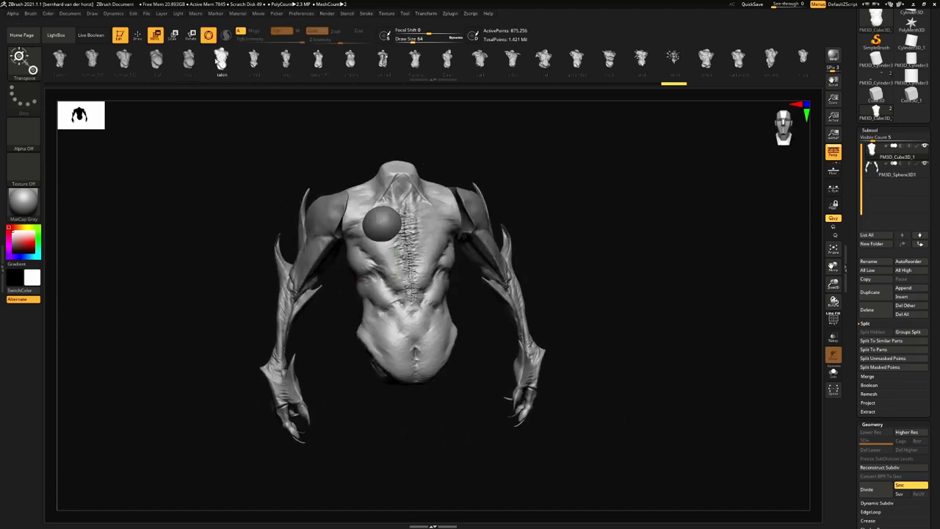
Select the arms, reset their gizmo orientation, and inspect how they combine with the talon torso from several angles
{"action": "right_click_drag", "start_coordinate": [497, 228], "coordinate": [445, 220]}
{"action": "left_click", "coordinate": [445, 219], "text": "alt"}
{"action": "mouse_move", "coordinate": [491, 207]}
{"action": "left_mouse_down"}
{"action": "mouse_move", "coordinate": [518, 210]}
{"action": "mouse_move", "coordinate": [353, 209]}
{"action": "left_mouse_up"}
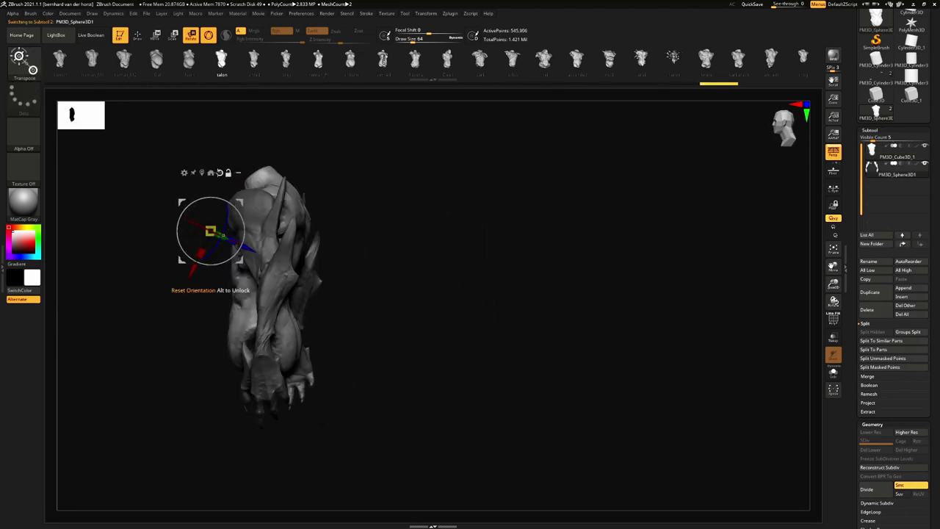
{"action": "left_click", "coordinate": [221, 173], "text": "alt"}
{"action": "mouse_move", "coordinate": [199, 213]}
{"action": "left_mouse_down"}
{"action": "mouse_move", "coordinate": [191, 224]}
{"action": "mouse_move", "coordinate": [337, 236]}
{"action": "mouse_move", "coordinate": [377, 213]}
{"action": "left_mouse_up"}
{"action": "left_click_drag", "start_coordinate": [184, 240], "coordinate": [457, 243]}
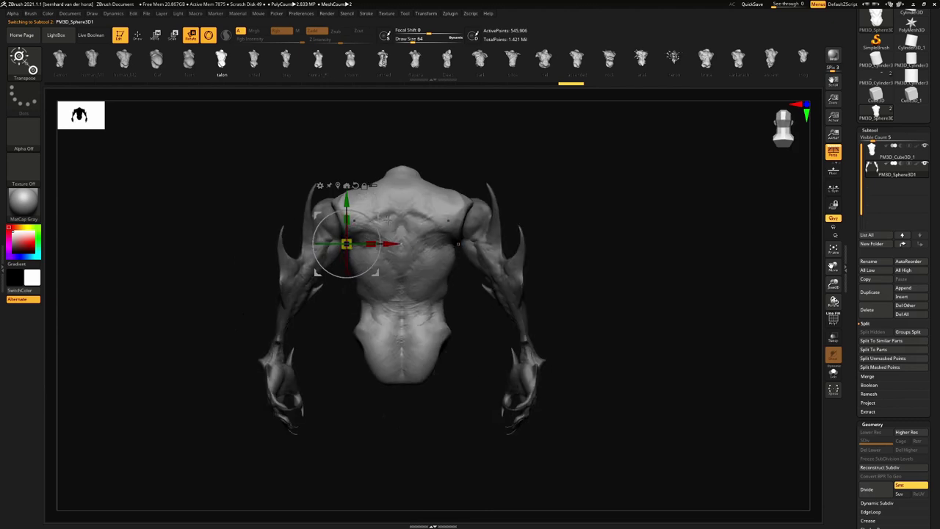
{"action": "left_click_drag", "start_coordinate": [377, 214], "coordinate": [433, 225], "text": "alt"}
{"action": "key", "text": "shift+s"}
{"action": "key", "text": "shift+s"}
{"action": "left_click_drag", "start_coordinate": [169, 239], "coordinate": [510, 229]}
{"action": "key", "text": "q"}
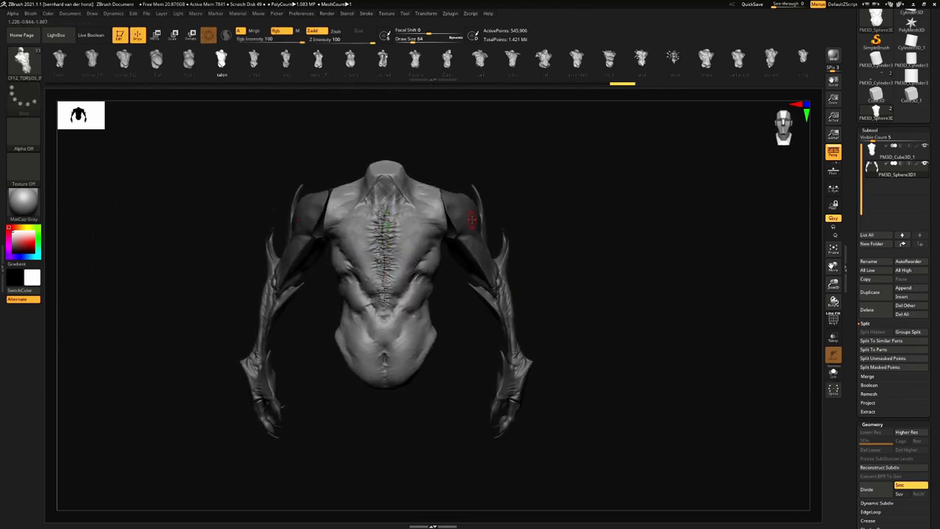
Swap the selected torso to the unfed variant and scale it up to fill the gap between the arms
{"action": "left_click", "coordinate": [420, 219], "text": "alt"}
{"action": "key", "text": "w"}
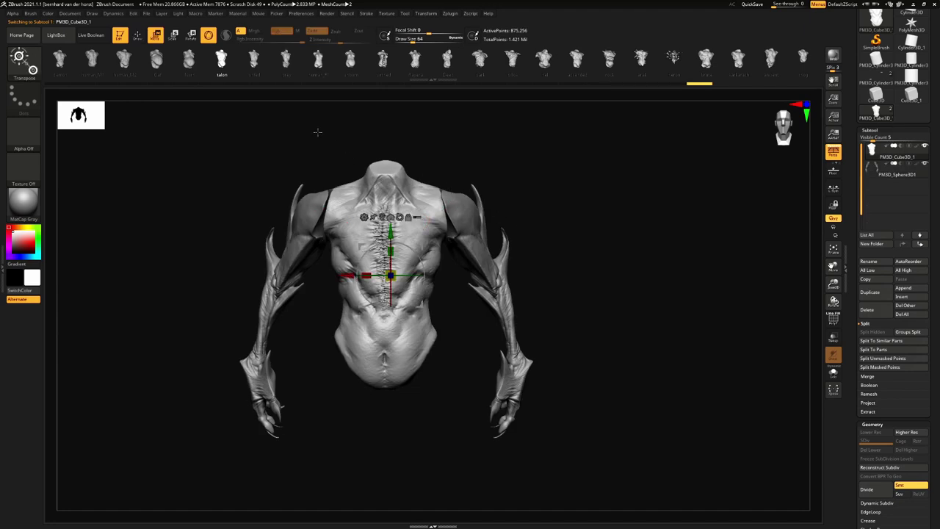
{"action": "left_click", "coordinate": [253, 62]}
{"action": "key", "text": "r"}
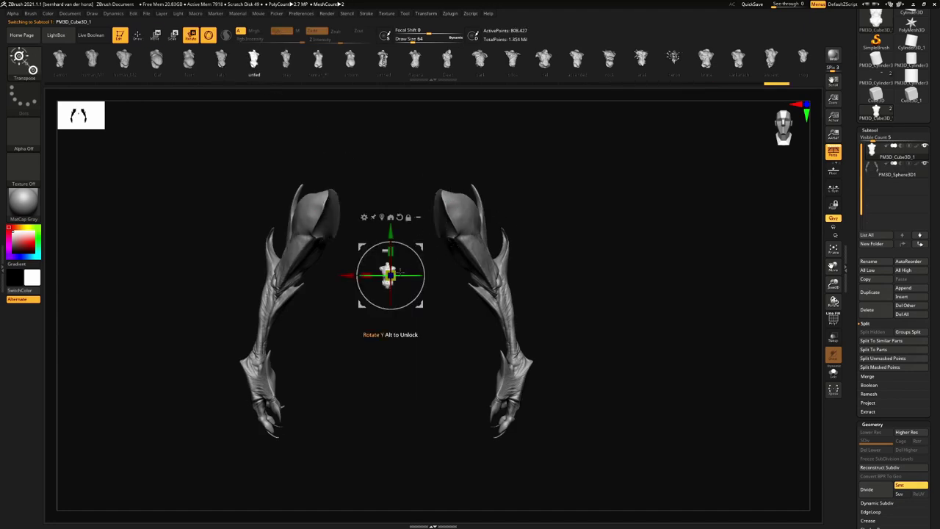
{"action": "left_click_drag", "start_coordinate": [392, 275], "coordinate": [424, 246]}
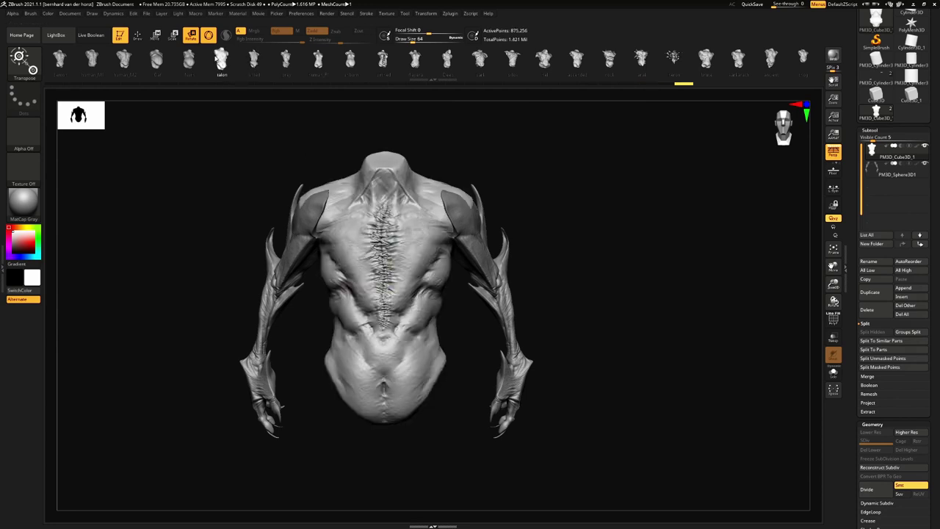
Return to the unfed torso, adjust its placement between the arms, and inspect it from behind
{"action": "left_click", "coordinate": [241, 59]}
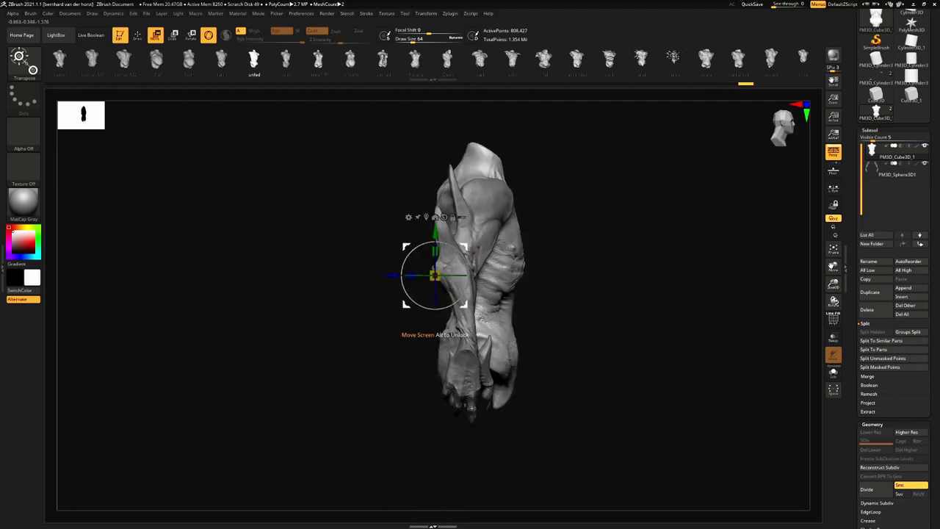
{"action": "left_click_drag", "start_coordinate": [464, 246], "coordinate": [467, 247]}
{"action": "key", "text": "q"}
{"action": "mouse_move", "coordinate": [576, 235]}
{"action": "right_mouse_down"}
{"action": "mouse_move", "coordinate": [477, 229]}
{"action": "mouse_move", "coordinate": [433, 246]}
{"action": "mouse_move", "coordinate": [353, 227]}
{"action": "right_mouse_up"}
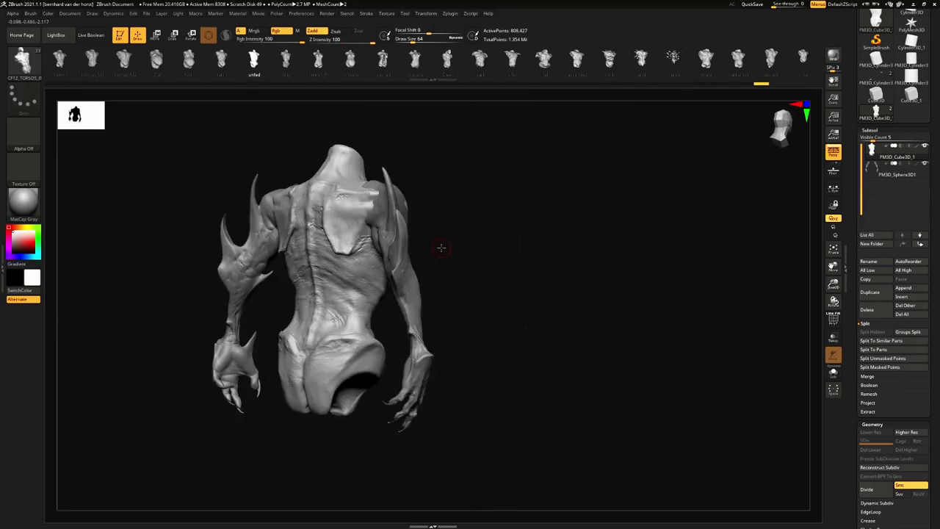
{"action": "key", "text": "w"}
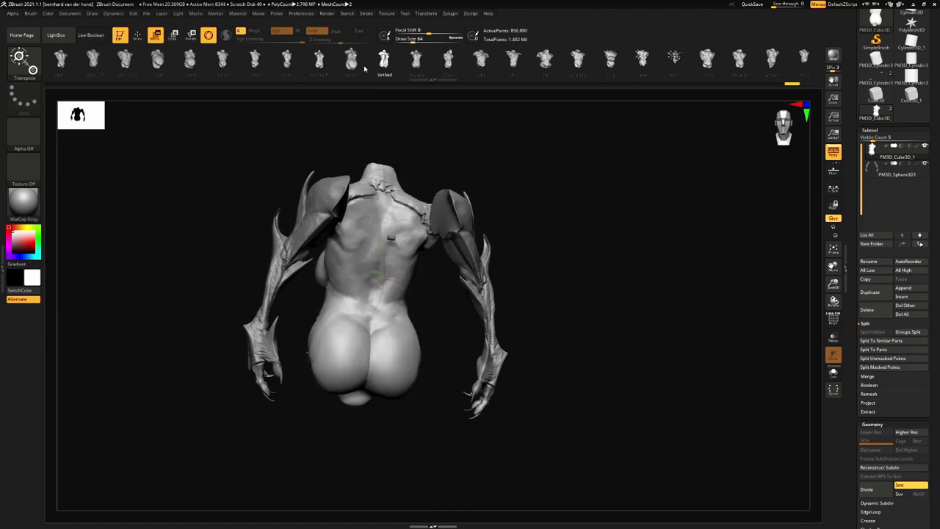
Swap the torso to the unborn and prey variants in turn, and rotate the prey torso to face forward
{"action": "left_click", "coordinate": [358, 66]}
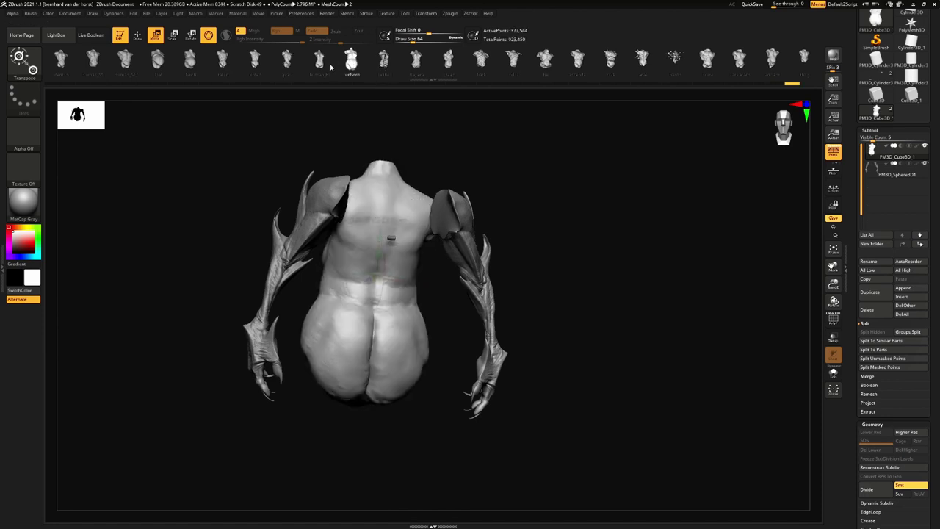
{"action": "left_click", "coordinate": [289, 64]}
{"action": "left_click_drag", "start_coordinate": [475, 222], "coordinate": [462, 239]}
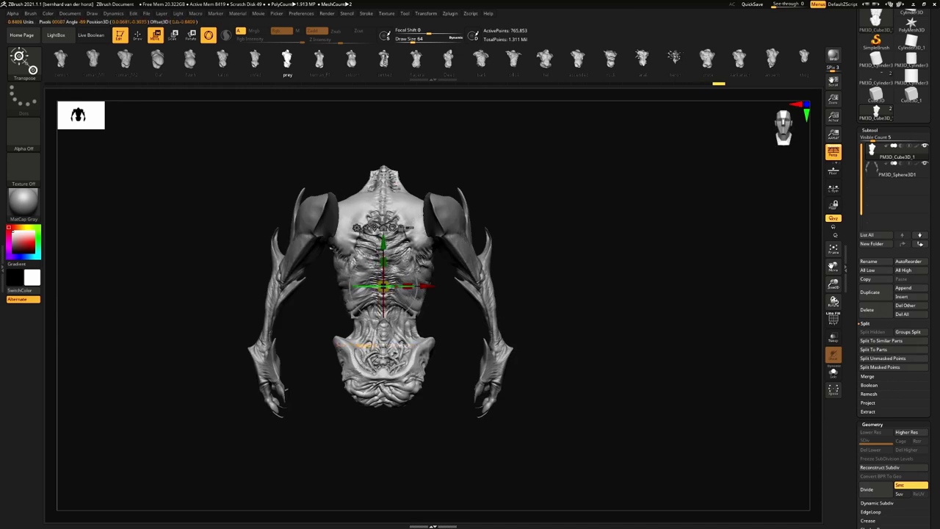
{"action": "left_click_drag", "start_coordinate": [392, 287], "coordinate": [491, 286]}
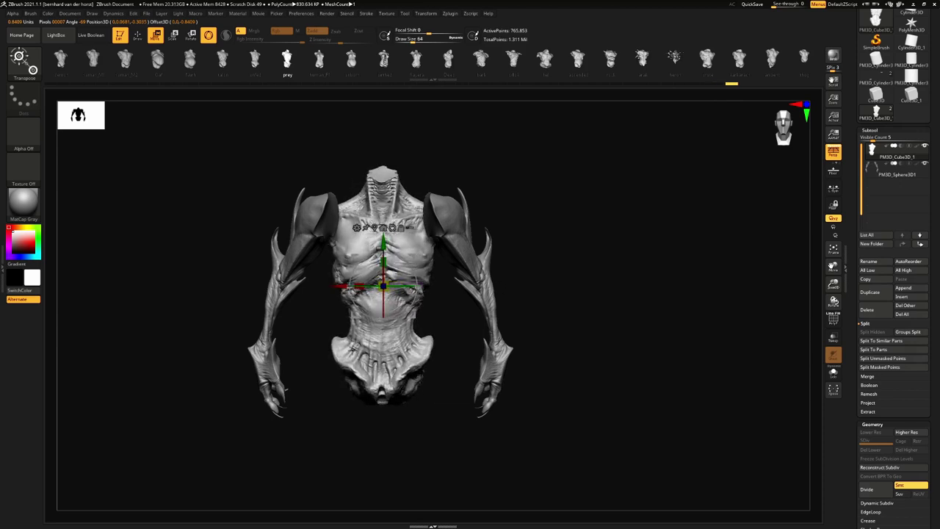
Scale up the prey torso to meet the arms at the shoulders and inspect its fit
{"action": "left_click_drag", "start_coordinate": [455, 282], "coordinate": [364, 254]}
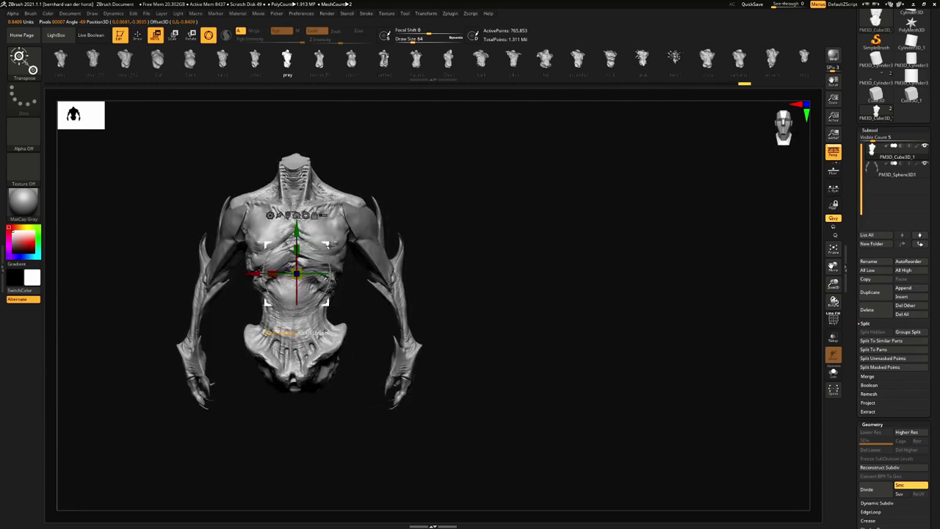
{"action": "right_click_drag", "start_coordinate": [329, 246], "coordinate": [383, 247], "text": "alt"}
{"action": "left_click_drag", "start_coordinate": [350, 230], "coordinate": [349, 237]}
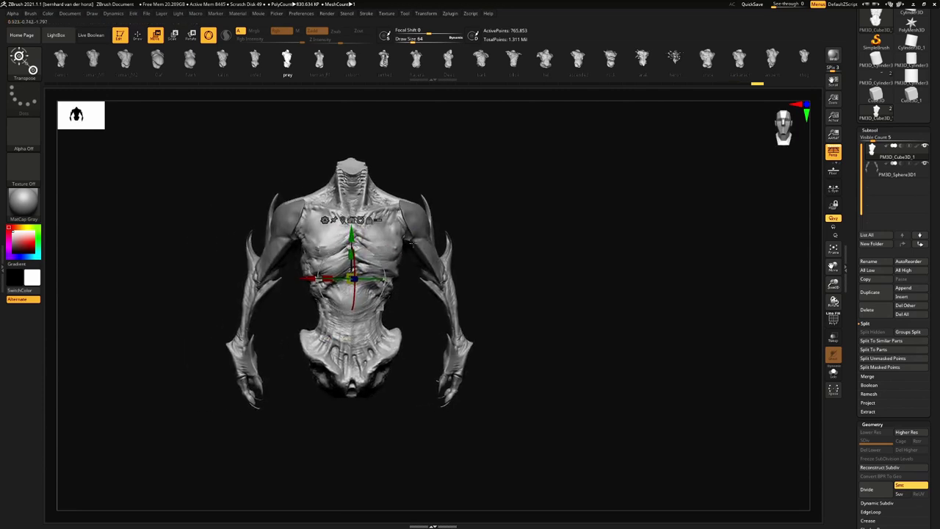
{"action": "left_click_drag", "start_coordinate": [414, 245], "coordinate": [432, 264]}
{"action": "mouse_move", "coordinate": [291, 93]}
{"action": "left_mouse_down"}
{"action": "mouse_move", "coordinate": [417, 255]}
{"action": "mouse_move", "coordinate": [405, 255]}
{"action": "mouse_move", "coordinate": [454, 254]}
{"action": "left_mouse_up"}
{"action": "key", "text": "q"}
{"action": "mouse_move", "coordinate": [454, 254]}
{"action": "right_mouse_down"}
{"action": "mouse_move", "coordinate": [485, 254]}
{"action": "mouse_move", "coordinate": [470, 235]}
{"action": "mouse_move", "coordinate": [455, 249]}
{"action": "right_mouse_up"}
{"action": "key", "text": "w"}
{"action": "left_click_drag", "start_coordinate": [387, 212], "coordinate": [351, 116]}
Try the human_F1 torso variant, scaled to fit between the arms, and inspect the combination
{"action": "left_click", "coordinate": [318, 60]}
{"action": "left_click_drag", "start_coordinate": [470, 246], "coordinate": [434, 272]}
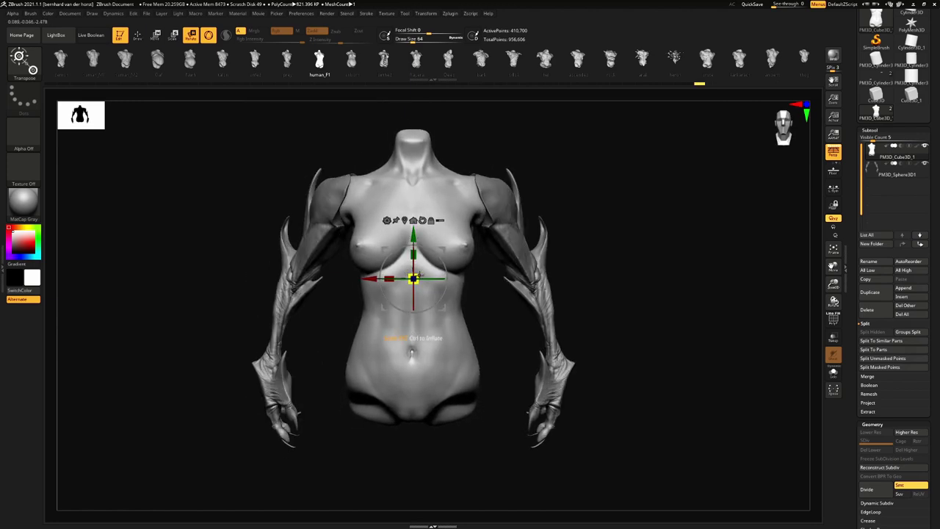
{"action": "key", "text": "q"}
{"action": "mouse_move", "coordinate": [727, 292]}
{"action": "left_mouse_down"}
{"action": "mouse_move", "coordinate": [618, 289]}
{"action": "mouse_move", "coordinate": [504, 262]}
{"action": "left_mouse_up"}
{"action": "left_click_drag", "start_coordinate": [304, 261], "coordinate": [411, 136]}
{"action": "key", "text": "w"}
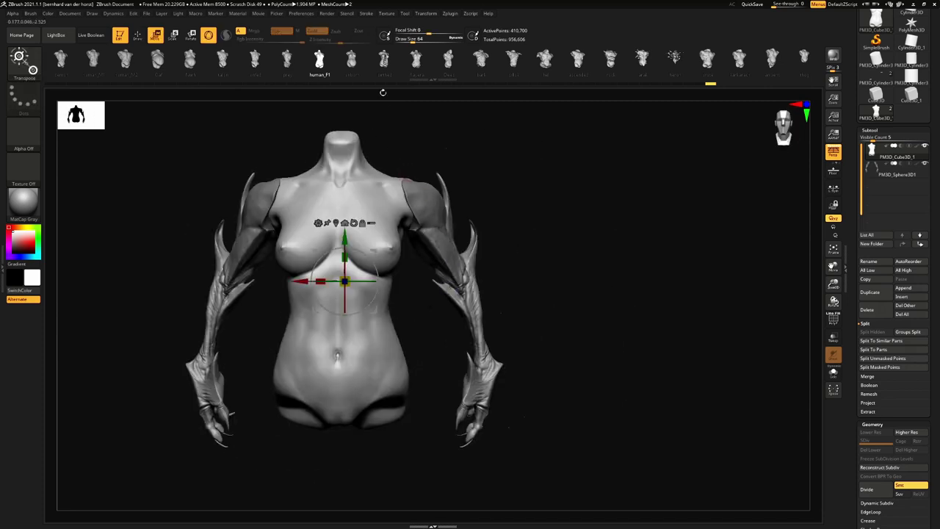
Try the unborn torso variant and inspect how it combines with the arms from several angles
{"action": "left_click", "coordinate": [350, 66]}
{"action": "left_click_drag", "start_coordinate": [423, 172], "coordinate": [499, 190]}
{"action": "left_click_drag", "start_coordinate": [438, 198], "coordinate": [528, 200], "text": "alt"}
{"action": "mouse_move", "coordinate": [527, 200]}
{"action": "left_mouse_down"}
{"action": "mouse_move", "coordinate": [426, 205]}
{"action": "mouse_move", "coordinate": [436, 245]}
{"action": "left_mouse_up"}
{"action": "mouse_move", "coordinate": [262, 318]}
{"action": "left_mouse_down"}
{"action": "mouse_move", "coordinate": [312, 293]}
{"action": "mouse_move", "coordinate": [373, 243]}
{"action": "mouse_move", "coordinate": [427, 254]}
{"action": "mouse_move", "coordinate": [381, 242]}
{"action": "mouse_move", "coordinate": [490, 233]}
{"action": "mouse_move", "coordinate": [474, 237]}
{"action": "mouse_move", "coordinate": [485, 238]}
{"action": "mouse_move", "coordinate": [467, 240]}
{"action": "mouse_move", "coordinate": [420, 145]}
{"action": "left_mouse_up"}
{"action": "mouse_move", "coordinate": [442, 170]}
{"action": "right_mouse_down"}
{"action": "mouse_move", "coordinate": [403, 270]}
{"action": "mouse_move", "coordinate": [454, 250]}
{"action": "mouse_move", "coordinate": [399, 253]}
{"action": "mouse_move", "coordinate": [487, 258]}
{"action": "right_mouse_up"}
{"action": "key", "text": "q"}
{"action": "mouse_move", "coordinate": [487, 257]}
{"action": "left_mouse_down"}
{"action": "mouse_move", "coordinate": [808, 259]}
{"action": "mouse_move", "coordinate": [555, 183]}
{"action": "mouse_move", "coordinate": [499, 188]}
{"action": "left_mouse_up"}
Try the fiayera torso variant, reposition it against the arms, and inspect the fit
{"action": "key", "text": "w"}
{"action": "left_click_drag", "start_coordinate": [379, 225], "coordinate": [379, 221]}
{"action": "left_click_drag", "start_coordinate": [543, 235], "coordinate": [472, 250]}
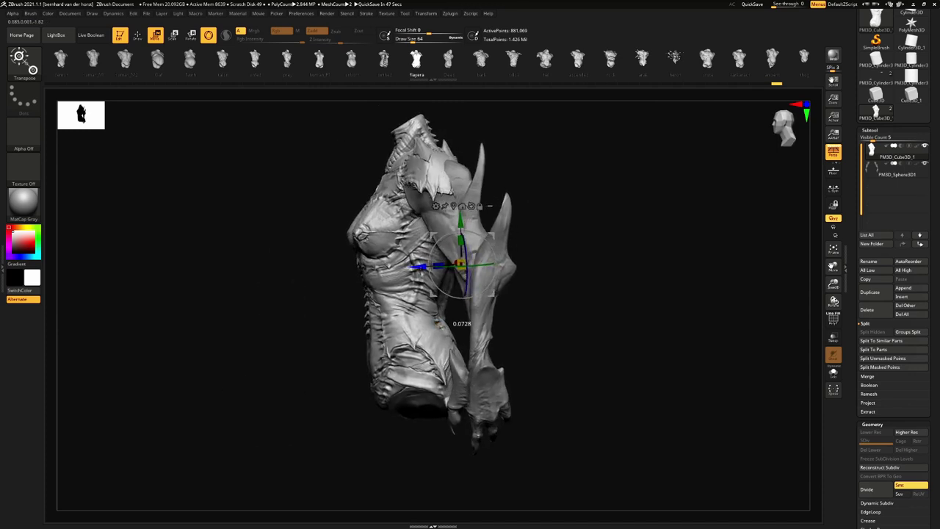
{"action": "mouse_move", "coordinate": [529, 246]}
{"action": "left_mouse_down"}
{"action": "mouse_move", "coordinate": [602, 239]}
{"action": "mouse_move", "coordinate": [521, 222]}
{"action": "mouse_move", "coordinate": [477, 226]}
{"action": "left_mouse_up"}
{"action": "key", "text": "q"}
{"action": "mouse_move", "coordinate": [565, 260]}
{"action": "left_mouse_down"}
{"action": "mouse_move", "coordinate": [508, 259]}
{"action": "mouse_move", "coordinate": [577, 271]}
{"action": "mouse_move", "coordinate": [576, 176]}
{"action": "mouse_move", "coordinate": [493, 163]}
{"action": "mouse_move", "coordinate": [478, 212]}
{"action": "mouse_move", "coordinate": [414, 257]}
{"action": "mouse_move", "coordinate": [328, 236]}
{"action": "mouse_move", "coordinate": [451, 214]}
{"action": "mouse_move", "coordinate": [611, 225]}
{"action": "mouse_move", "coordinate": [504, 90]}
{"action": "left_mouse_up"}
Try the Deep torso variant between the arms
{"action": "key", "text": "w"}
{"action": "left_click", "coordinate": [450, 60]}
{"action": "key", "text": "q"}
{"action": "key", "text": "w"}
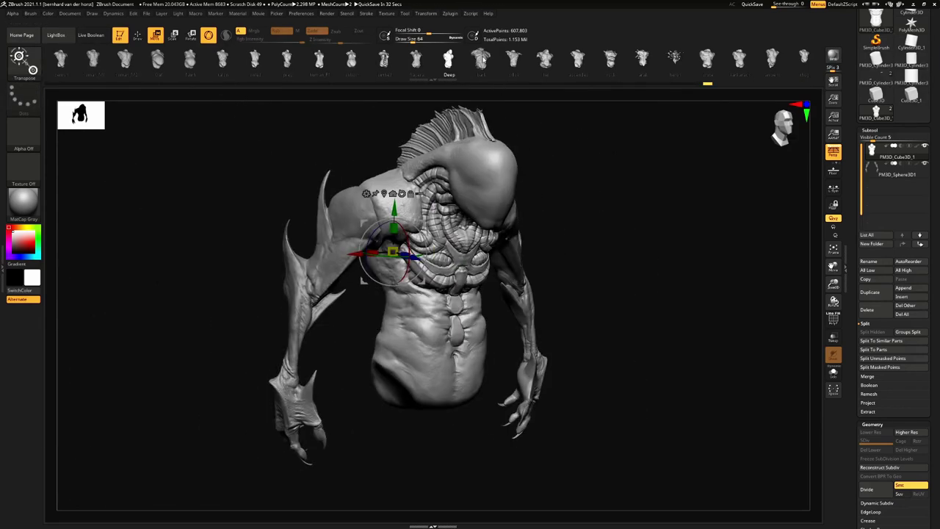
Swap in the bark torso variant, raise it slightly, and adjust its scale to fit between the arms
{"action": "left_click", "coordinate": [483, 60]}
{"action": "left_click_drag", "start_coordinate": [550, 184], "coordinate": [448, 241]}
{"action": "key", "text": "r"}
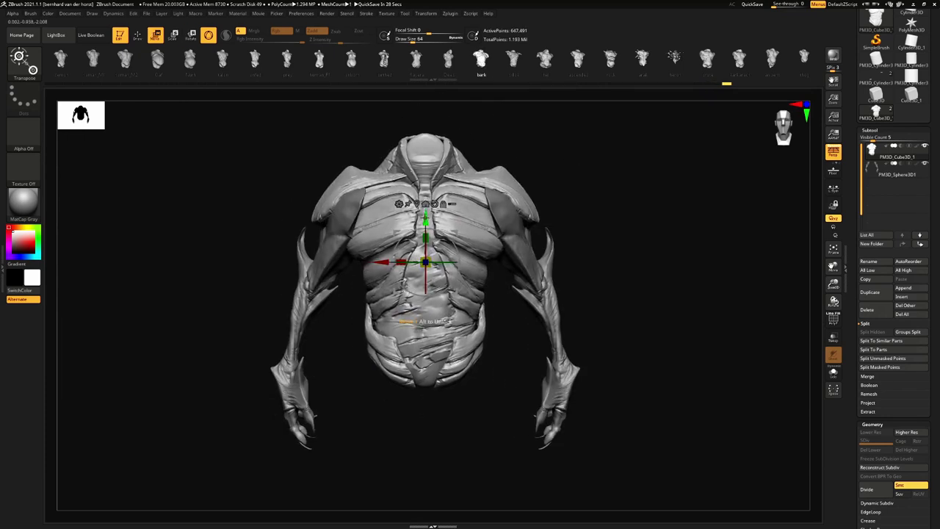
{"action": "left_click_drag", "start_coordinate": [423, 227], "coordinate": [423, 219]}
{"action": "left_click_drag", "start_coordinate": [263, 184], "coordinate": [347, 228]}
{"action": "left_click_drag", "start_coordinate": [522, 229], "coordinate": [572, 244], "text": "shift"}
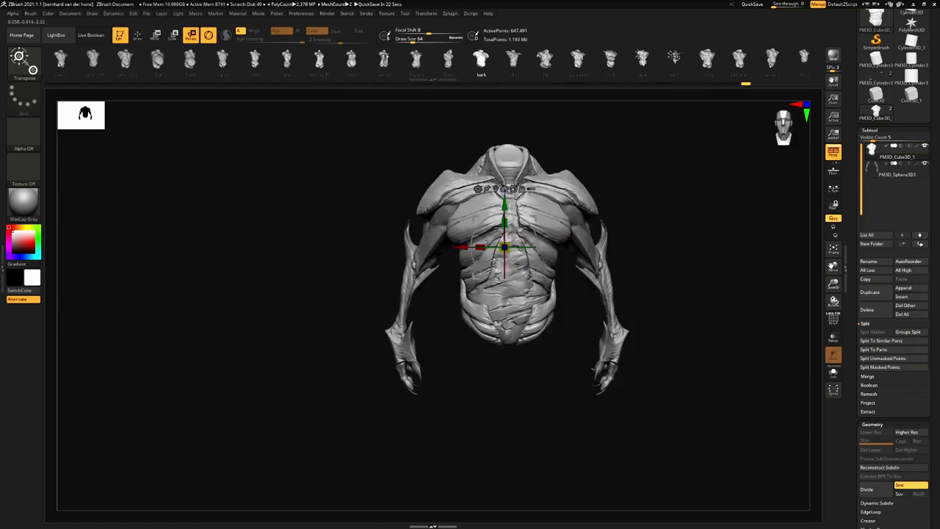
{"action": "left_click_drag", "start_coordinate": [504, 248], "coordinate": [497, 250]}
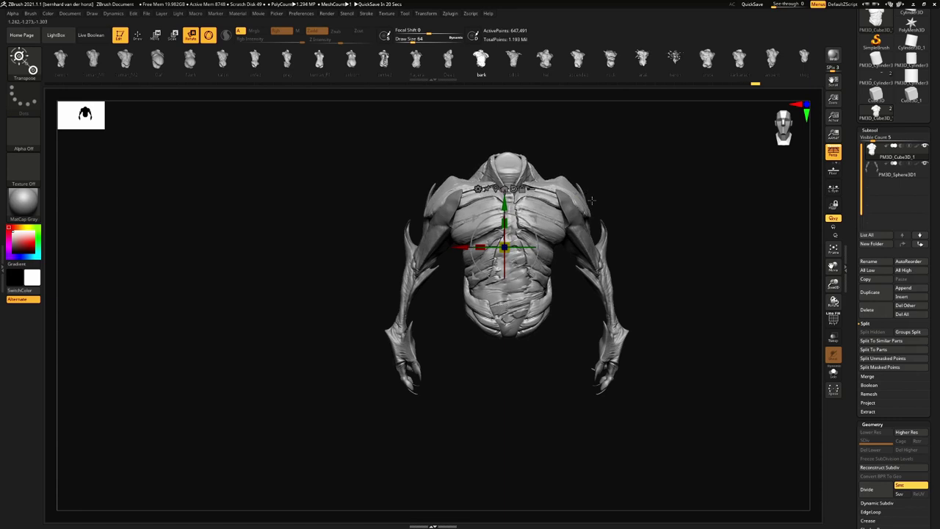
Examine how the bark torso joins the arms at the shoulders and its overall silhouette
{"action": "right_click_drag", "start_coordinate": [597, 206], "coordinate": [595, 163], "text": "ctrl"}
{"action": "right_click_drag", "start_coordinate": [596, 163], "coordinate": [505, 230], "text": "alt"}
{"action": "left_click_drag", "start_coordinate": [503, 240], "coordinate": [520, 331]}
{"action": "mouse_move", "coordinate": [521, 331]}
{"action": "right_mouse_down"}
{"action": "mouse_move", "coordinate": [608, 288]}
{"action": "mouse_move", "coordinate": [587, 327]}
{"action": "mouse_move", "coordinate": [544, 315]}
{"action": "right_mouse_up"}
{"action": "key", "text": "q"}
{"action": "left_click_drag", "start_coordinate": [661, 335], "coordinate": [632, 293]}
{"action": "key", "text": "f"}
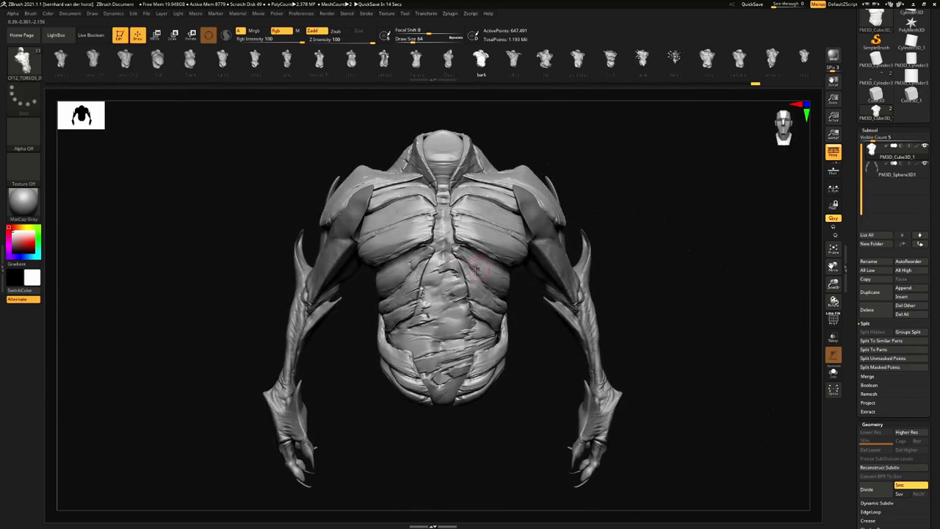
{"action": "right_click_drag", "start_coordinate": [464, 272], "coordinate": [478, 273]}
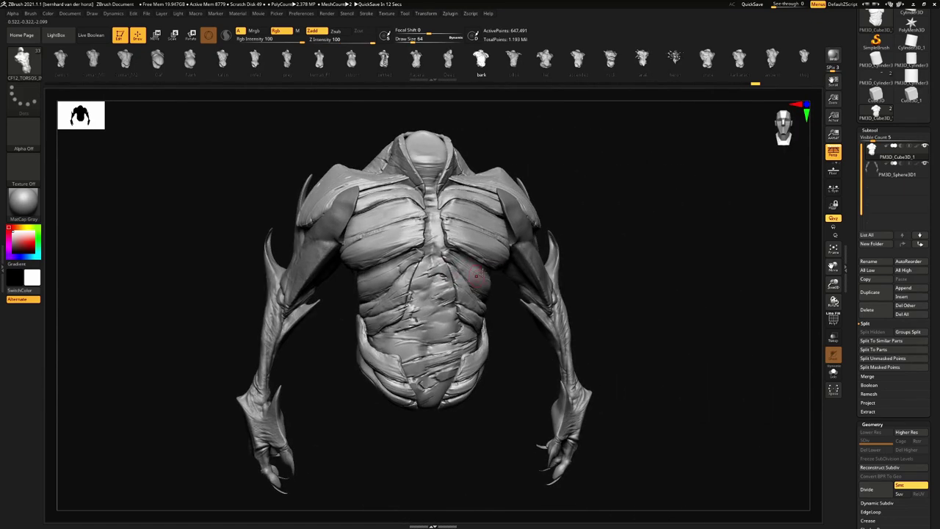
Swap in the sillok torso variant, then adjust its scale and lower it to match the arms
{"action": "left_click", "coordinate": [514, 65]}
{"action": "right_click_drag", "start_coordinate": [481, 198], "coordinate": [470, 221]}
{"action": "key", "text": "r"}
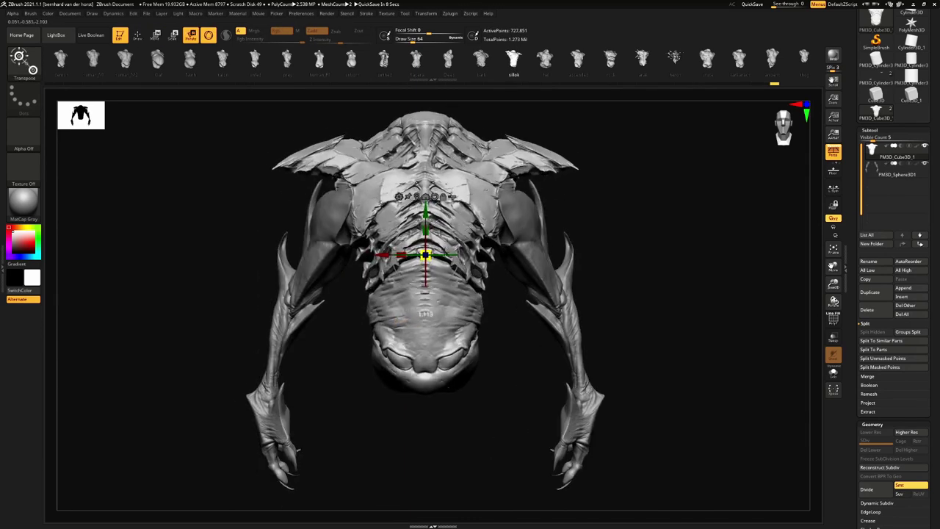
{"action": "left_click_drag", "start_coordinate": [433, 250], "coordinate": [429, 252]}
{"action": "left_click_drag", "start_coordinate": [426, 213], "coordinate": [426, 250]}
{"action": "right_click_drag", "start_coordinate": [442, 248], "coordinate": [488, 206], "text": "ctrl"}
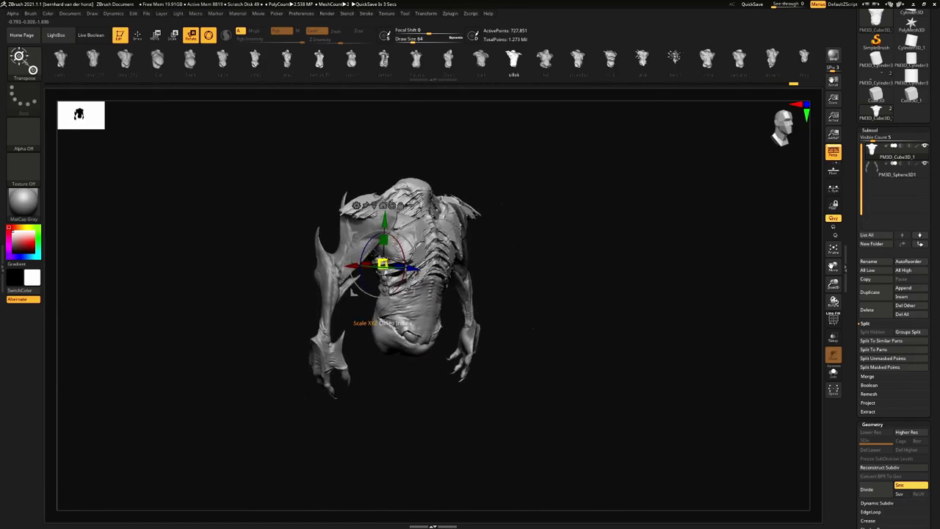
{"action": "right_click_drag", "start_coordinate": [383, 263], "coordinate": [425, 270], "text": "shift"}
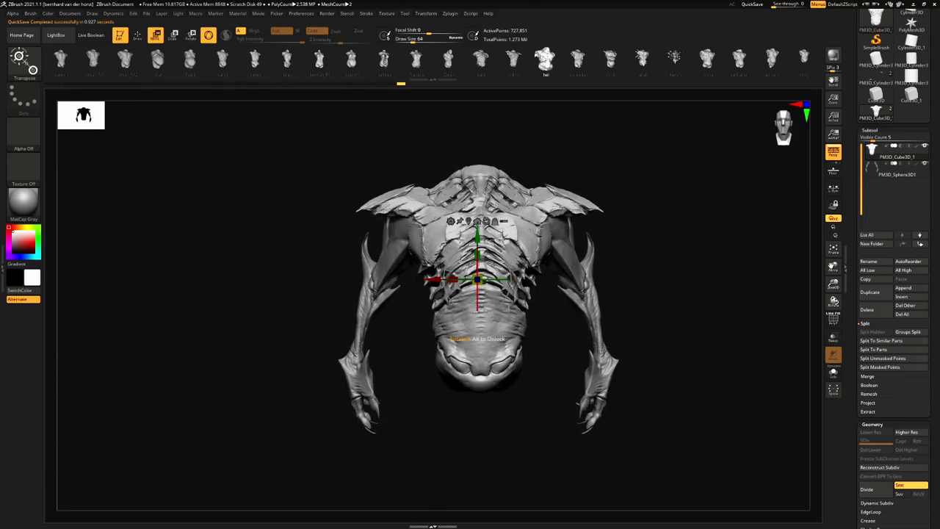
Swap in the hel torso variant, then adjust its scale, height, and depth to fit between the arms
{"action": "left_click", "coordinate": [544, 59]}
{"action": "mouse_move", "coordinate": [478, 279]}
{"action": "left_mouse_down"}
{"action": "mouse_move", "coordinate": [464, 286]}
{"action": "mouse_move", "coordinate": [477, 279]}
{"action": "left_mouse_up"}
{"action": "left_click_drag", "start_coordinate": [477, 237], "coordinate": [478, 225]}
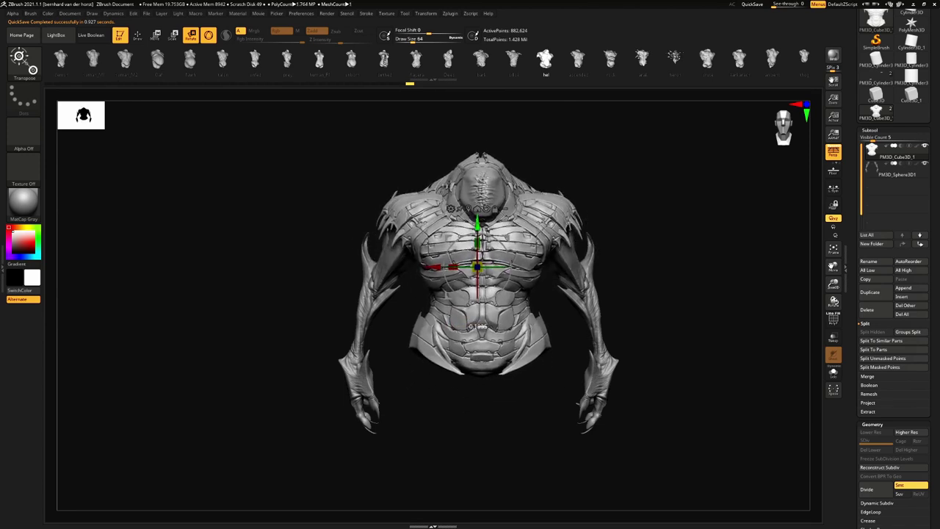
{"action": "left_click_drag", "start_coordinate": [639, 316], "coordinate": [771, 319]}
{"action": "left_click_drag", "start_coordinate": [378, 266], "coordinate": [356, 266]}
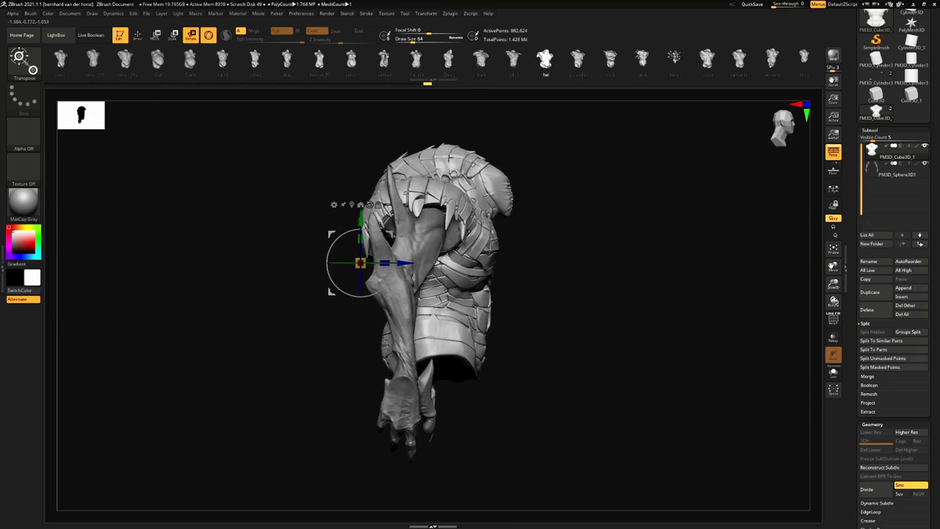
{"action": "left_click_drag", "start_coordinate": [556, 220], "coordinate": [575, 125]}
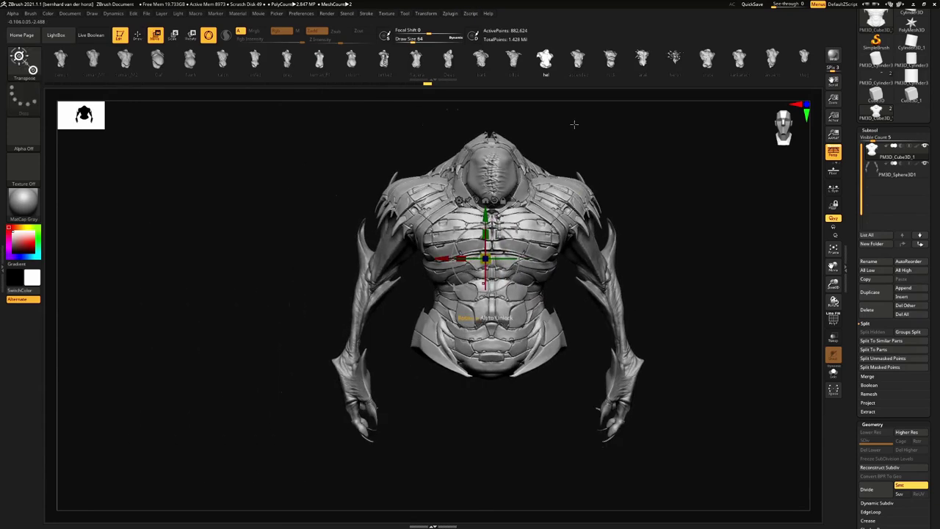
Try the ascended torso variant, shift its depth to line up with the arms, and inspect it from behind
{"action": "left_click", "coordinate": [577, 61]}
{"action": "left_click_drag", "start_coordinate": [585, 157], "coordinate": [545, 185]}
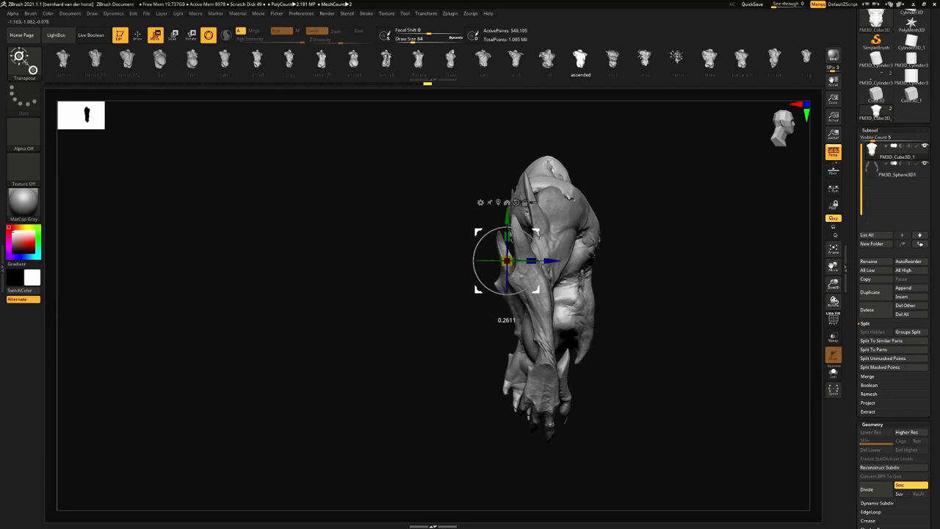
{"action": "left_click_drag", "start_coordinate": [538, 233], "coordinate": [463, 254]}
{"action": "key", "text": "q"}
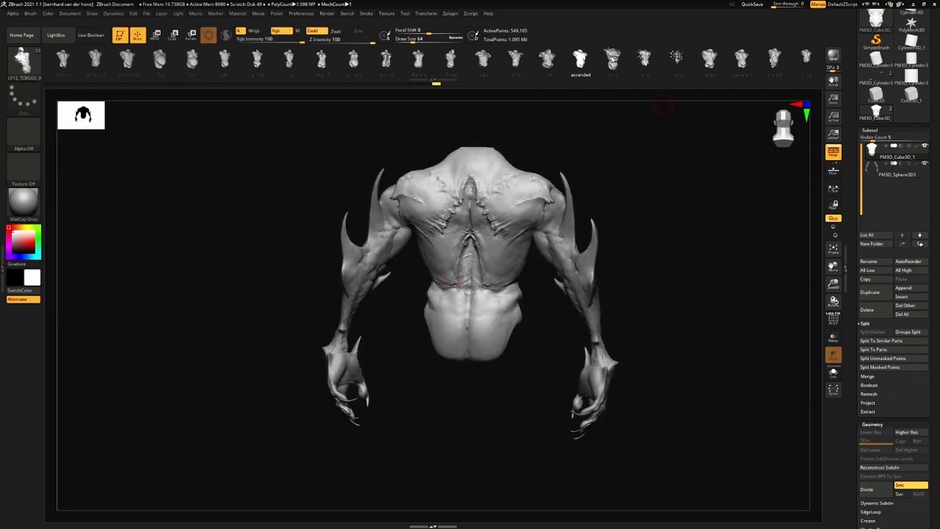
Try the arak torso variant and inspect how its spikes combine with the arms from several angles
{"action": "key", "text": "w"}
{"action": "mouse_move", "coordinate": [661, 171]}
{"action": "left_mouse_down"}
{"action": "mouse_move", "coordinate": [584, 166]}
{"action": "mouse_move", "coordinate": [627, 176]}
{"action": "mouse_move", "coordinate": [524, 207]}
{"action": "mouse_move", "coordinate": [449, 212]}
{"action": "left_mouse_up"}
{"action": "mouse_move", "coordinate": [540, 193]}
{"action": "left_mouse_down", "text": "alt"}
{"action": "mouse_move", "coordinate": [529, 248]}
{"action": "mouse_move", "coordinate": [557, 227]}
{"action": "mouse_move", "coordinate": [551, 209]}
{"action": "left_mouse_up", "text": "alt"}
{"action": "key", "text": "q"}
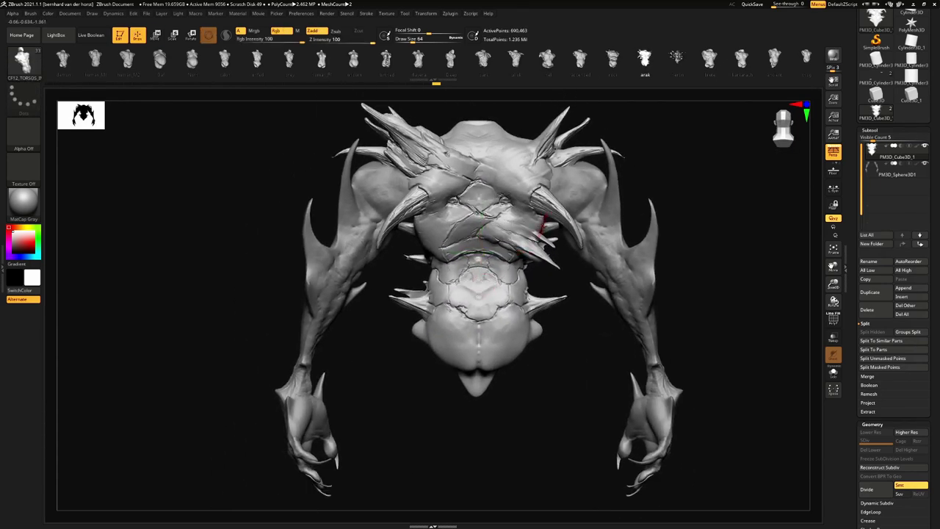
{"action": "right_click_drag", "start_coordinate": [543, 226], "coordinate": [375, 211]}
{"action": "key", "text": "w"}
{"action": "mouse_move", "coordinate": [625, 235]}
{"action": "right_mouse_down", "text": "alt"}
{"action": "mouse_move", "coordinate": [510, 237]}
{"action": "mouse_move", "coordinate": [469, 244]}
{"action": "mouse_move", "coordinate": [474, 253]}
{"action": "right_mouse_up", "text": "alt"}
Swap in the heron torso variant, then adjust its scale and height to fit between the arms
{"action": "left_click", "coordinate": [676, 60]}
{"action": "left_click_drag", "start_coordinate": [465, 274], "coordinate": [465, 345]}
{"action": "left_click_drag", "start_coordinate": [465, 243], "coordinate": [465, 252]}
{"action": "left_click_drag", "start_coordinate": [466, 296], "coordinate": [476, 268]}
{"action": "key", "text": "q"}
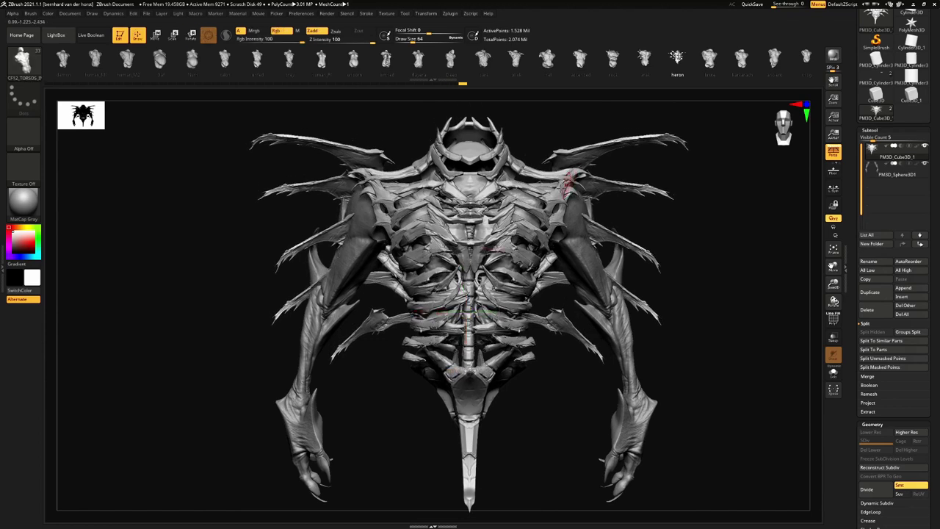
Shift the heron torso in side view to line up with the arms and inspect the combination
{"action": "mouse_move", "coordinate": [566, 184]}
{"action": "left_mouse_down"}
{"action": "mouse_move", "coordinate": [526, 194]}
{"action": "mouse_move", "coordinate": [453, 171]}
{"action": "left_mouse_up"}
{"action": "key", "text": "w"}
{"action": "left_click_drag", "start_coordinate": [647, 265], "coordinate": [649, 265]}
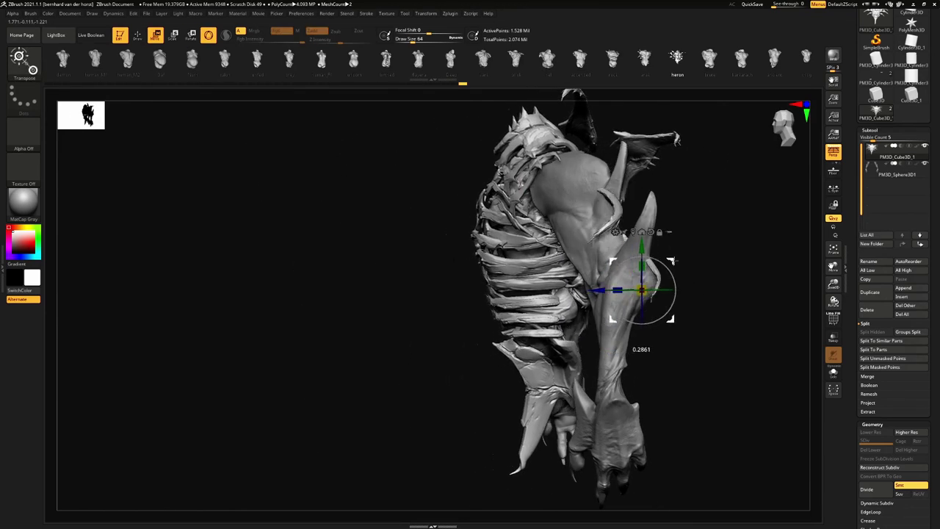
{"action": "left_click_drag", "start_coordinate": [674, 261], "coordinate": [677, 256]}
{"action": "right_click_drag", "start_coordinate": [579, 229], "coordinate": [646, 234]}
{"action": "right_click_drag", "start_coordinate": [646, 233], "coordinate": [640, 213], "text": "ctrl"}
{"action": "mouse_move", "coordinate": [577, 229]}
{"action": "right_mouse_down"}
{"action": "mouse_move", "coordinate": [602, 230]}
{"action": "mouse_move", "coordinate": [603, 253]}
{"action": "mouse_move", "coordinate": [665, 260]}
{"action": "mouse_move", "coordinate": [580, 274]}
{"action": "mouse_move", "coordinate": [375, 236]}
{"action": "mouse_move", "coordinate": [487, 241]}
{"action": "right_mouse_up"}
{"action": "key", "text": "q"}
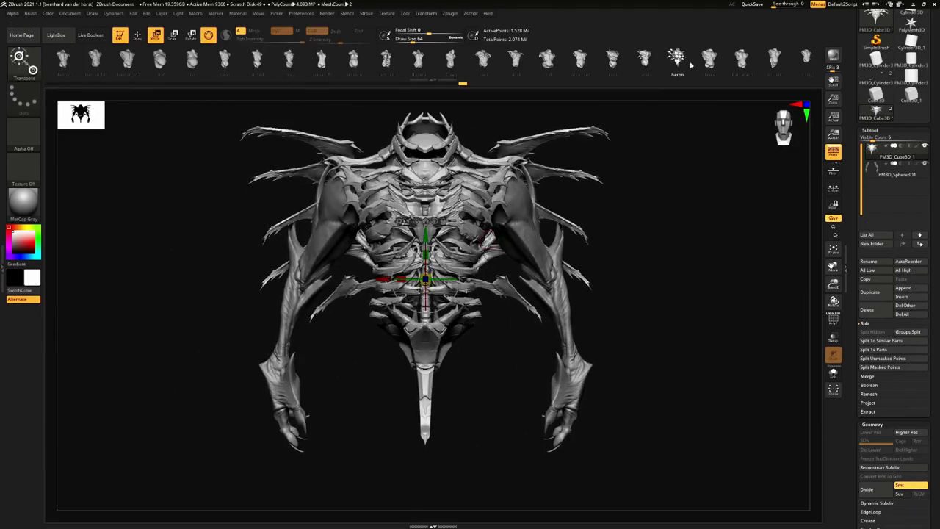
Swap in the brute torso variant, shift its depth in side view, and scale it down to fit between the arms
{"action": "left_click", "coordinate": [709, 58]}
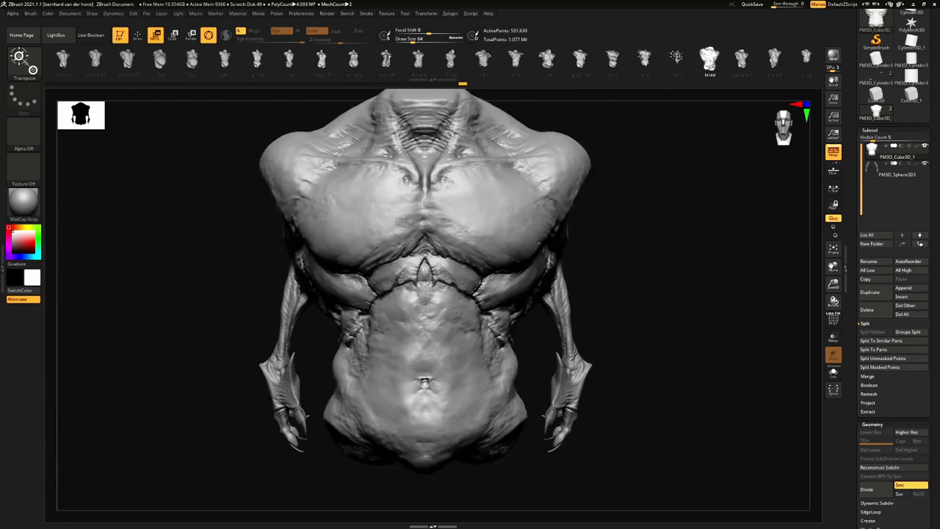
{"action": "right_click_drag", "start_coordinate": [580, 183], "coordinate": [505, 206]}
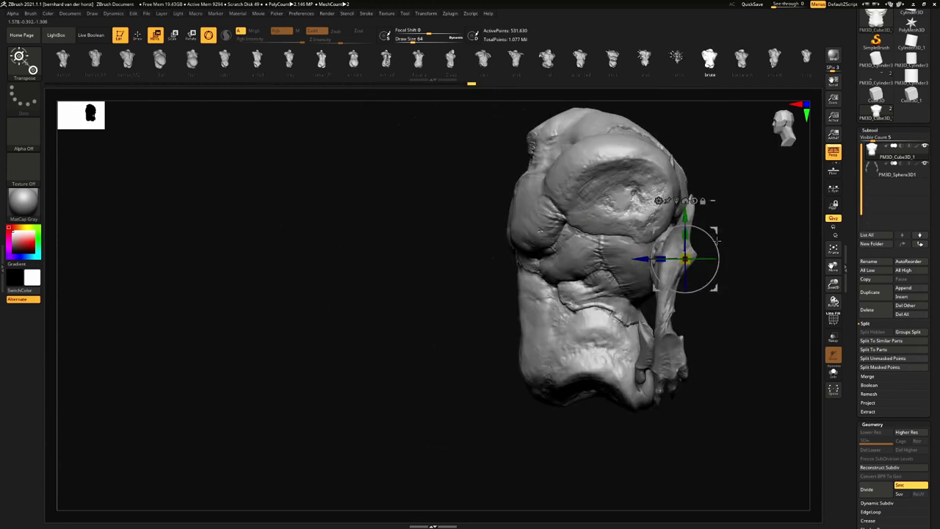
{"action": "left_click_drag", "start_coordinate": [685, 258], "coordinate": [680, 263]}
{"action": "mouse_move", "coordinate": [714, 231]}
{"action": "left_mouse_down"}
{"action": "mouse_move", "coordinate": [725, 231]}
{"action": "mouse_move", "coordinate": [721, 219]}
{"action": "left_mouse_up"}
{"action": "right_click_drag", "start_coordinate": [722, 219], "coordinate": [370, 251]}
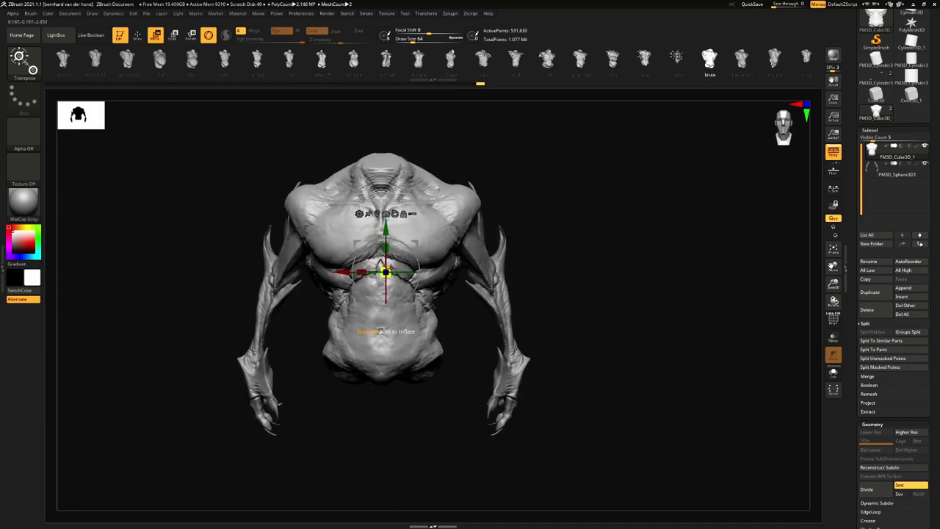
{"action": "left_click_drag", "start_coordinate": [386, 272], "coordinate": [384, 274]}
{"action": "left_click_drag", "start_coordinate": [417, 241], "coordinate": [417, 235]}
{"action": "mouse_move", "coordinate": [428, 230]}
{"action": "right_mouse_down"}
{"action": "mouse_move", "coordinate": [456, 235]}
{"action": "mouse_move", "coordinate": [449, 246]}
{"action": "mouse_move", "coordinate": [417, 248]}
{"action": "mouse_move", "coordinate": [428, 244]}
{"action": "right_mouse_up"}
{"action": "right_click_drag", "start_coordinate": [697, 82], "coordinate": [703, 99], "text": "ctrl"}
Swap in the karkarach torso variant, adjust its size, and shift it in side view to line up with the arms
{"action": "left_click", "coordinate": [743, 61]}
{"action": "right_click_drag", "start_coordinate": [359, 269], "coordinate": [381, 259]}
{"action": "key", "text": "r"}
{"action": "left_click_drag", "start_coordinate": [392, 252], "coordinate": [390, 229], "text": "ctrl+shift"}
{"action": "right_click_drag", "start_coordinate": [429, 251], "coordinate": [301, 254]}
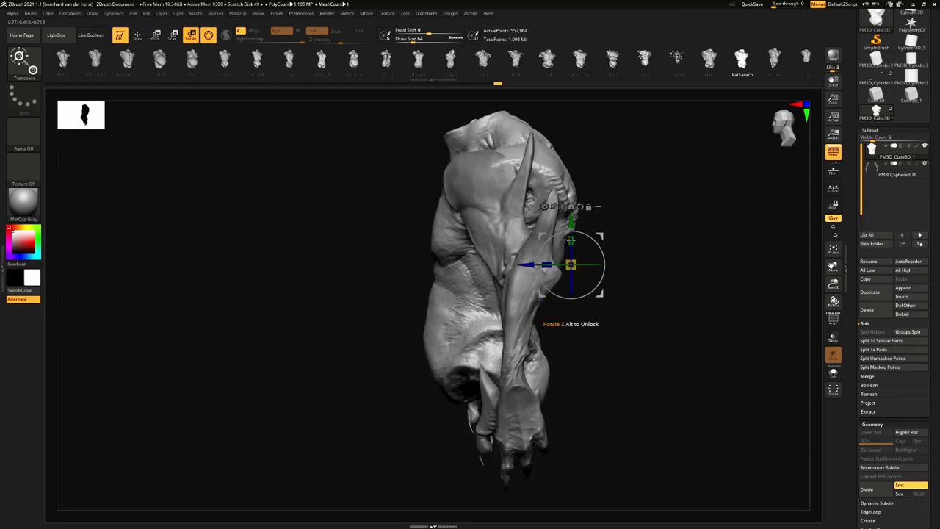
{"action": "left_click_drag", "start_coordinate": [589, 238], "coordinate": [455, 237]}
{"action": "left_click_drag", "start_coordinate": [360, 322], "coordinate": [360, 325]}
{"action": "left_click_drag", "start_coordinate": [358, 221], "coordinate": [358, 221]}
{"action": "right_click_drag", "start_coordinate": [448, 239], "coordinate": [440, 224], "text": "ctrl"}
Inspect the karkarach torso with the arms from behind and from the front
{"action": "key", "text": "q"}
{"action": "mouse_move", "coordinate": [373, 275]}
{"action": "right_mouse_down"}
{"action": "mouse_move", "coordinate": [250, 277]}
{"action": "mouse_move", "coordinate": [132, 297]}
{"action": "mouse_move", "coordinate": [373, 290]}
{"action": "mouse_move", "coordinate": [541, 250]}
{"action": "right_mouse_up"}
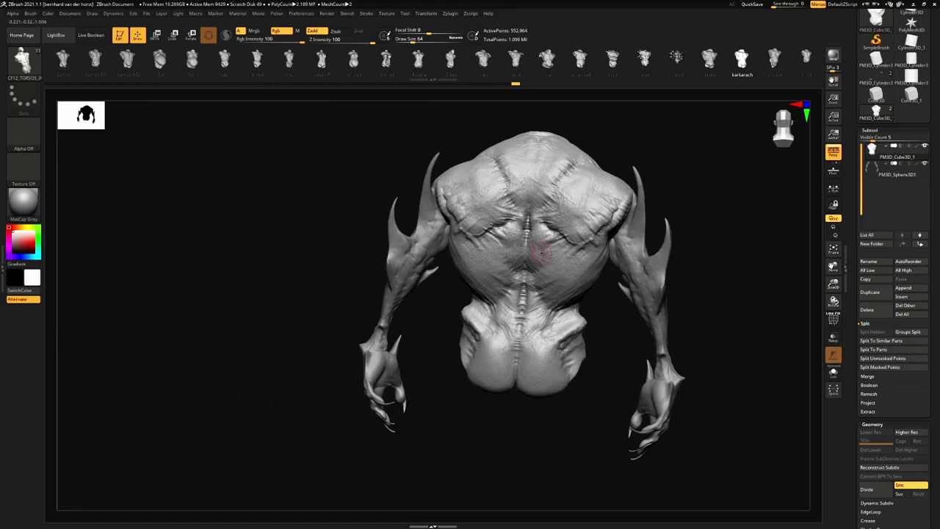
{"action": "left_click_drag", "start_coordinate": [544, 253], "coordinate": [540, 208]}
{"action": "left_click_drag", "start_coordinate": [570, 273], "coordinate": [453, 271]}
{"action": "left_click_drag", "start_coordinate": [526, 260], "coordinate": [678, 130]}
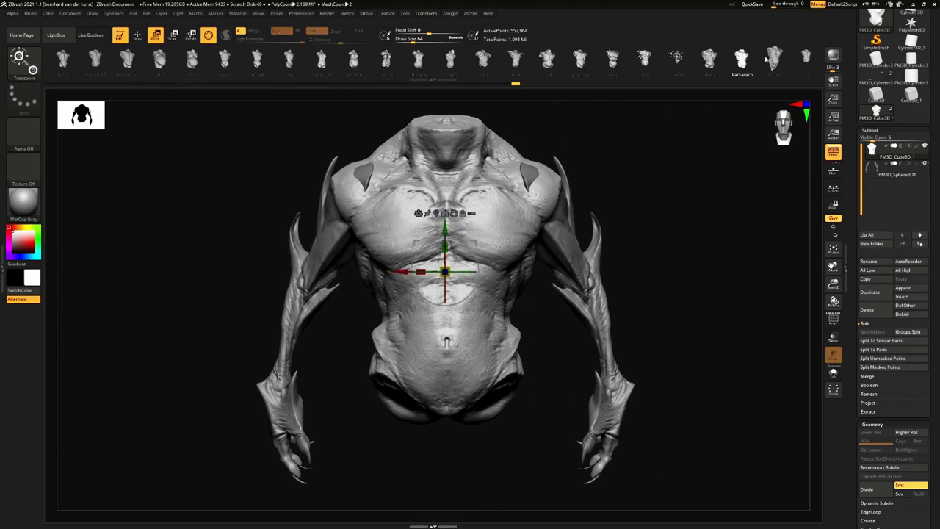
Try the ancient torso variant, view it with the arms from front and back, and isolate the torso
{"action": "left_click", "coordinate": [768, 62]}
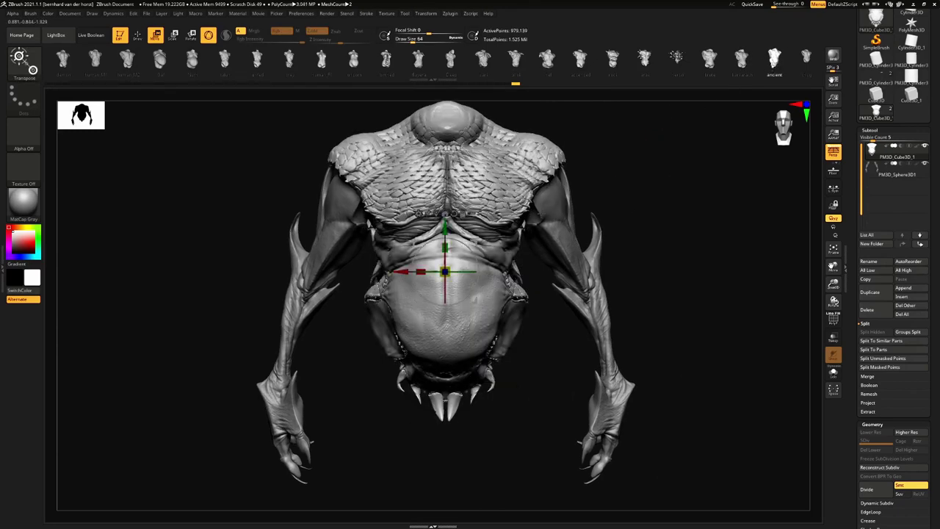
{"action": "left_click_drag", "start_coordinate": [534, 228], "coordinate": [661, 157]}
{"action": "left_click_drag", "start_coordinate": [816, 158], "coordinate": [680, 168], "text": "alt"}
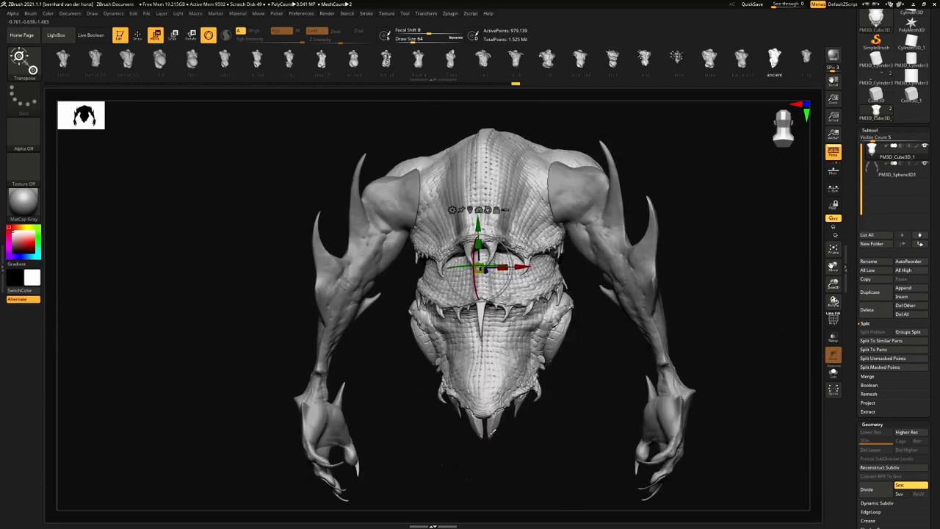
{"action": "mouse_move", "coordinate": [533, 225]}
{"action": "right_mouse_down"}
{"action": "mouse_move", "coordinate": [616, 240]}
{"action": "mouse_move", "coordinate": [512, 248]}
{"action": "mouse_move", "coordinate": [535, 276]}
{"action": "mouse_move", "coordinate": [508, 252]}
{"action": "mouse_move", "coordinate": [514, 249]}
{"action": "mouse_move", "coordinate": [482, 233]}
{"action": "mouse_move", "coordinate": [553, 247]}
{"action": "right_mouse_up"}
{"action": "key", "text": "q"}
{"action": "key", "text": "shift+s"}
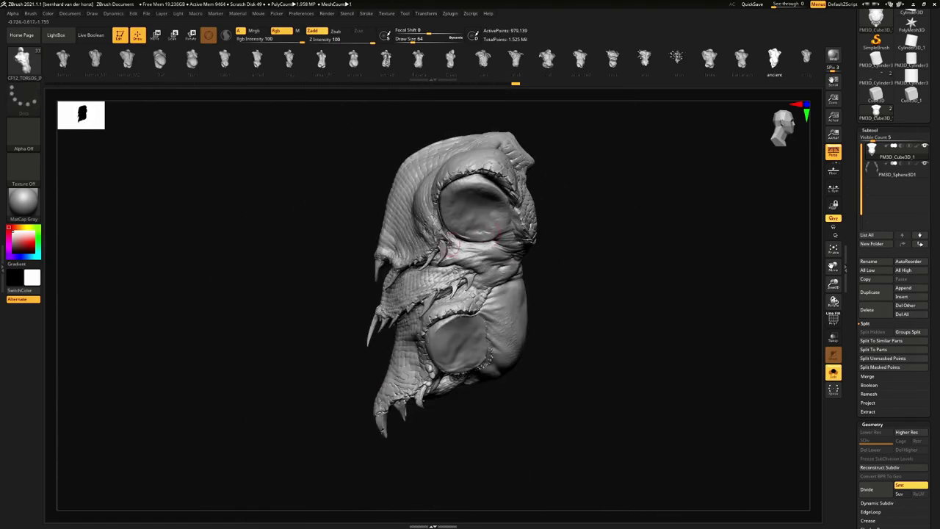
Shift the ancient torso backward in side view to line up with the arms and check the combination at an angle
{"action": "left_click_drag", "start_coordinate": [504, 268], "coordinate": [580, 275]}
{"action": "right_click_drag", "start_coordinate": [580, 275], "coordinate": [617, 301]}
{"action": "right_click_drag", "start_coordinate": [447, 321], "coordinate": [494, 323], "text": "ctrl"}
{"action": "right_click_drag", "start_coordinate": [494, 323], "coordinate": [432, 304], "text": "alt"}
{"action": "mouse_move", "coordinate": [415, 302]}
{"action": "left_mouse_down"}
{"action": "mouse_move", "coordinate": [181, 276]}
{"action": "mouse_move", "coordinate": [450, 275]}
{"action": "mouse_move", "coordinate": [401, 274]}
{"action": "left_mouse_up"}
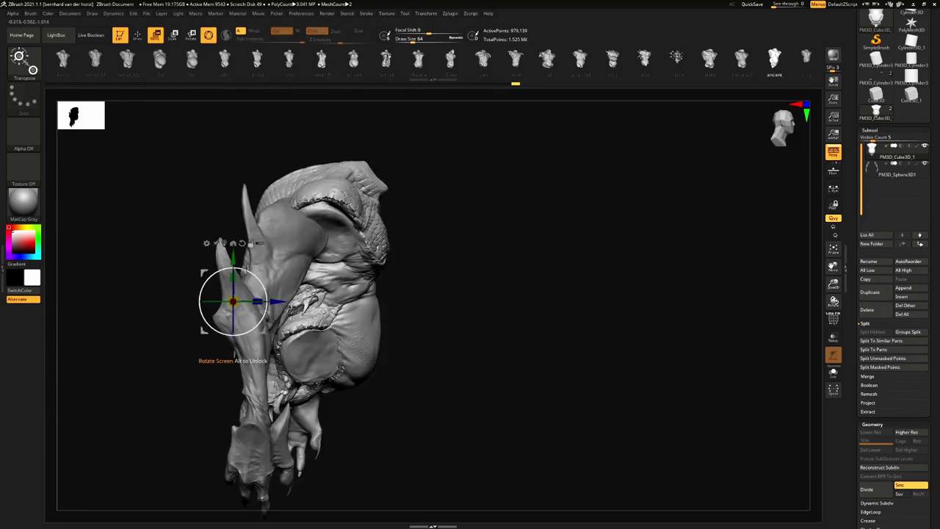
{"action": "left_click_drag", "start_coordinate": [263, 273], "coordinate": [224, 277]}
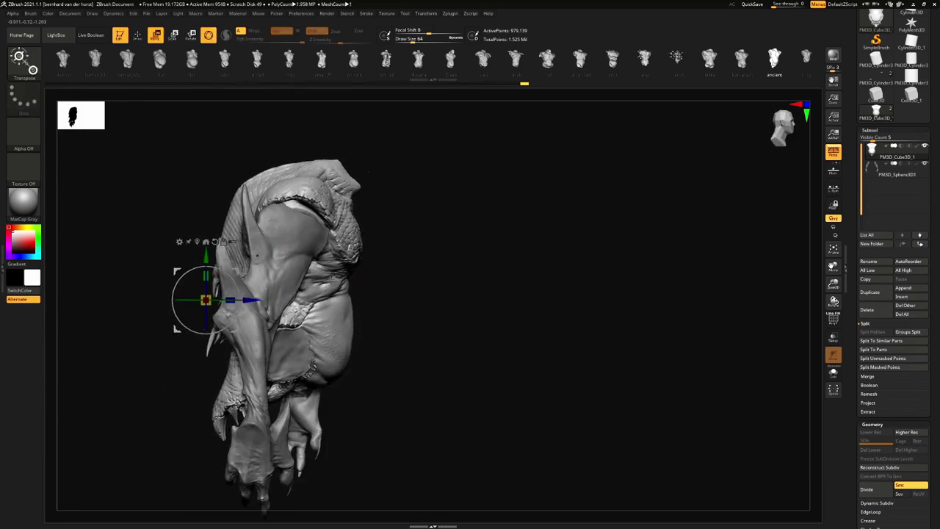
{"action": "key", "text": "q"}
{"action": "mouse_move", "coordinate": [365, 287]}
{"action": "left_mouse_down"}
{"action": "mouse_move", "coordinate": [325, 292]}
{"action": "mouse_move", "coordinate": [424, 268]}
{"action": "left_mouse_up"}
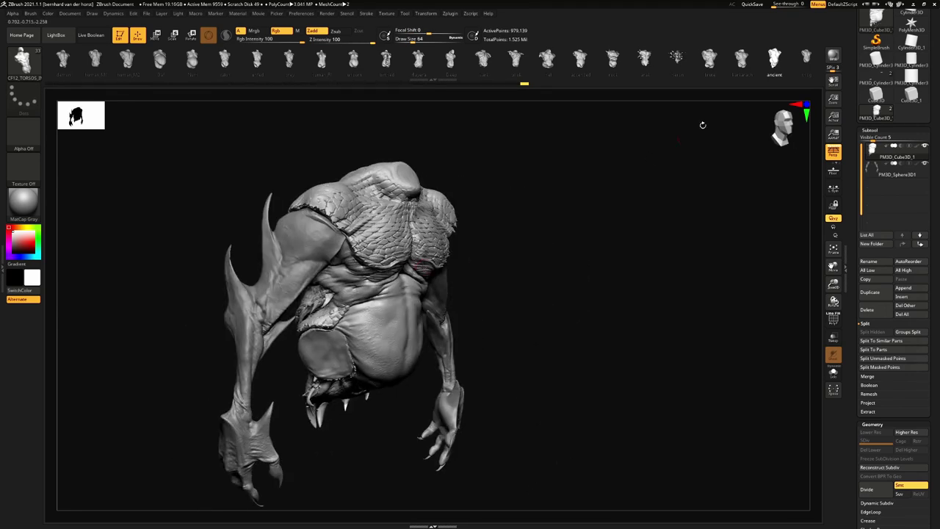
Swap in the thag torso variant, shift it forward in side view to meet the arms, and inspect it at an angle
{"action": "left_click", "coordinate": [806, 57]}
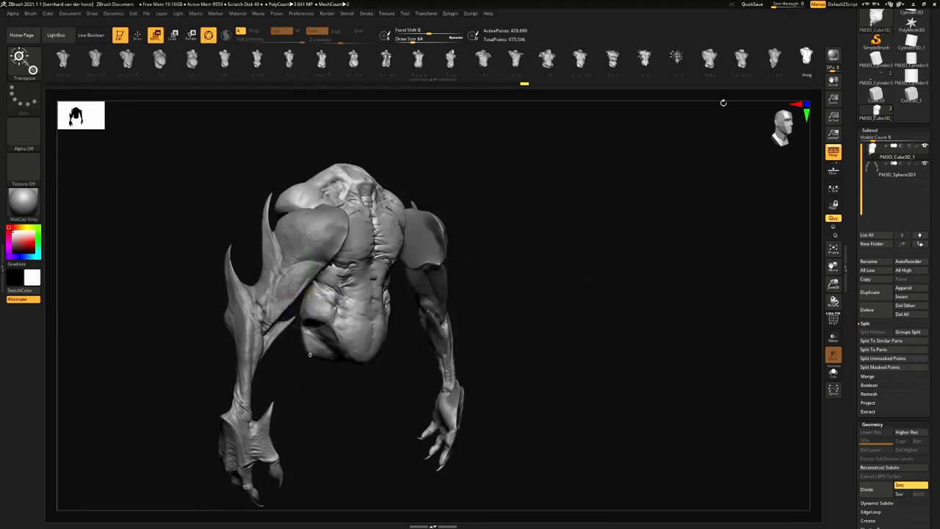
{"action": "mouse_move", "coordinate": [323, 273]}
{"action": "right_mouse_down"}
{"action": "mouse_move", "coordinate": [288, 276]}
{"action": "mouse_move", "coordinate": [351, 278]}
{"action": "right_mouse_up"}
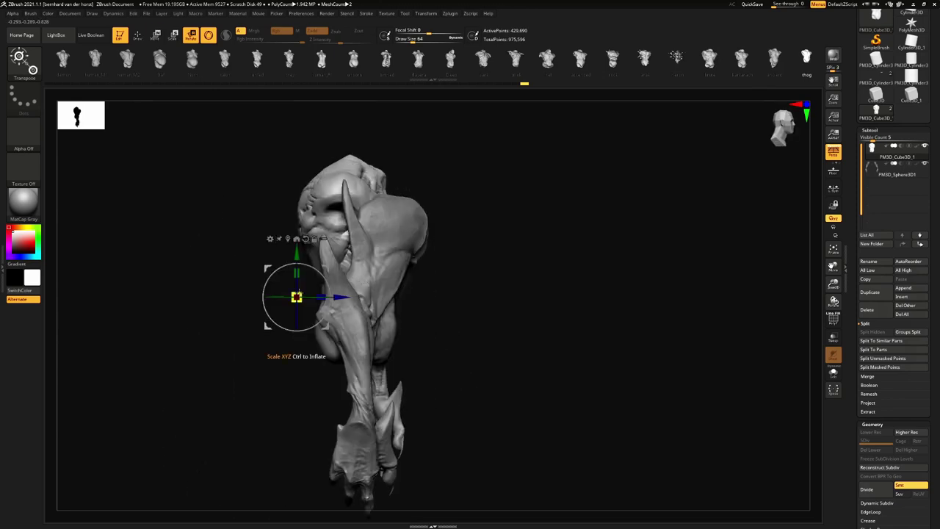
{"action": "left_click_drag", "start_coordinate": [298, 292], "coordinate": [362, 287]}
{"action": "key", "text": "q"}
{"action": "mouse_move", "coordinate": [358, 304]}
{"action": "right_mouse_down"}
{"action": "mouse_move", "coordinate": [322, 310]}
{"action": "mouse_move", "coordinate": [397, 316]}
{"action": "right_mouse_up"}
{"action": "left_click_drag", "start_coordinate": [397, 316], "coordinate": [669, 202]}
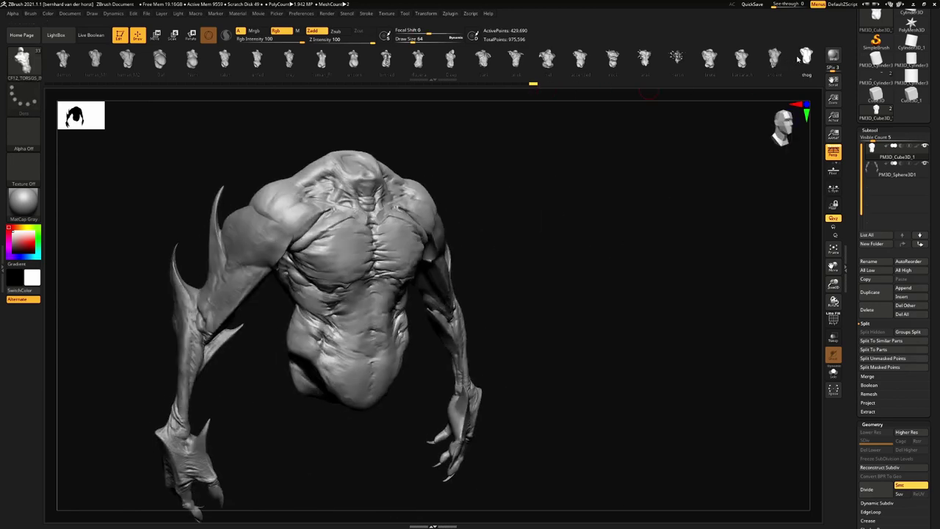
Browse further torso variants, swap in the tentakus torso, and adjust its scale and height between the arms
{"action": "left_click_drag", "start_coordinate": [796, 59], "coordinate": [533, 66]}
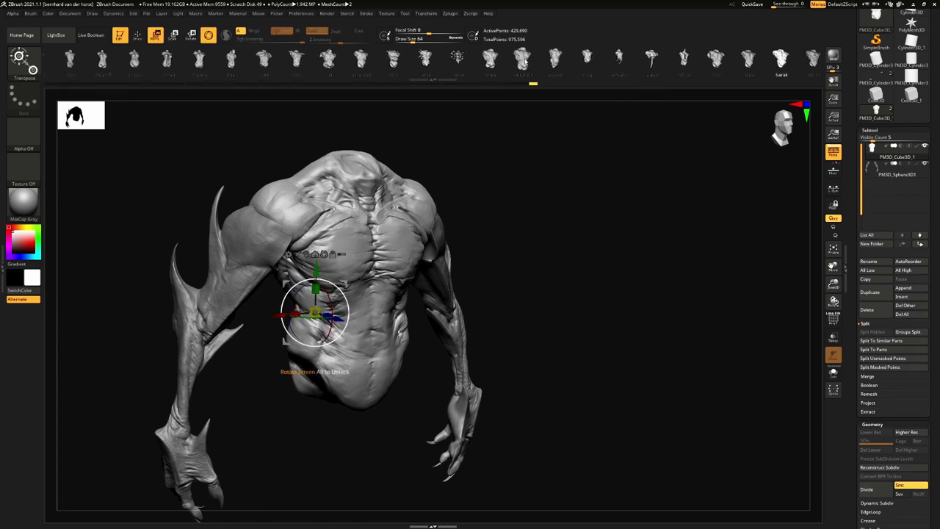
{"action": "left_click", "coordinate": [523, 62]}
{"action": "left_click", "coordinate": [588, 64]}
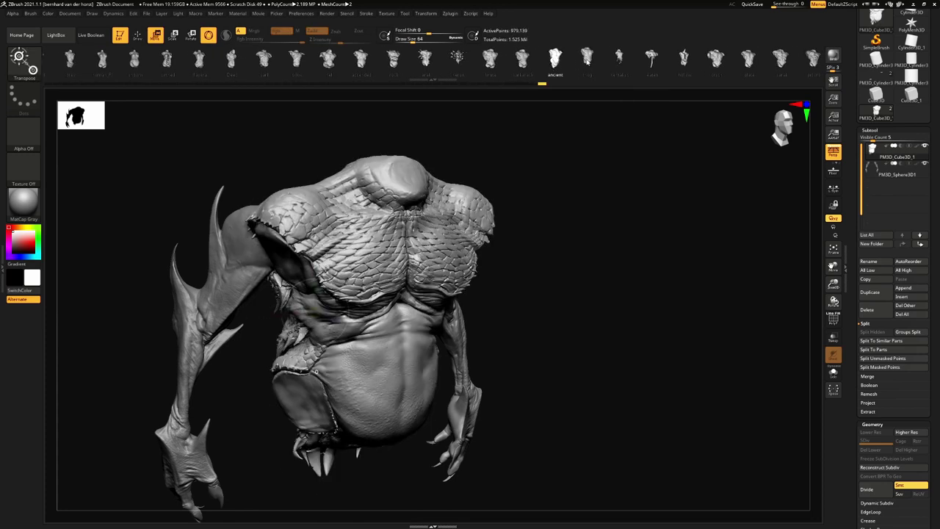
{"action": "left_click", "coordinate": [619, 58]}
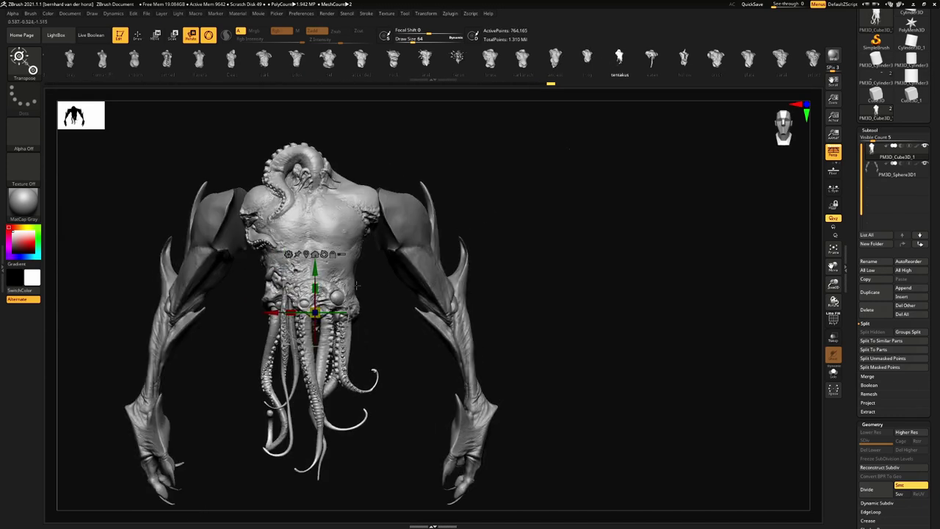
{"action": "left_click_drag", "start_coordinate": [318, 310], "coordinate": [320, 310]}
{"action": "right_click_drag", "start_coordinate": [415, 265], "coordinate": [427, 264], "text": "alt"}
{"action": "left_click_drag", "start_coordinate": [425, 262], "coordinate": [441, 314], "text": "alt"}
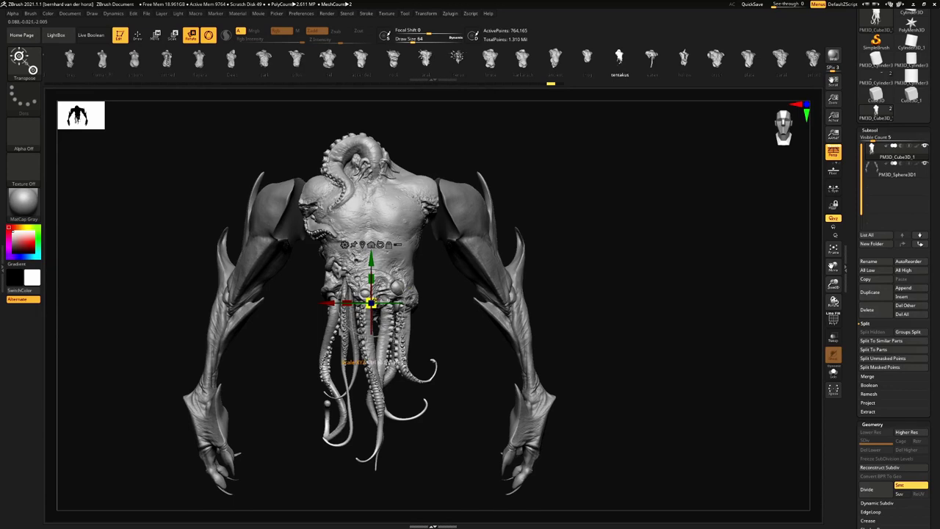
{"action": "left_click_drag", "start_coordinate": [375, 300], "coordinate": [398, 295]}
{"action": "left_click_drag", "start_coordinate": [371, 260], "coordinate": [372, 297]}
Fine-tune the tentakus torso's depth and height so its shoulders line up with the arms
{"action": "right_click_drag", "start_coordinate": [342, 295], "coordinate": [372, 292]}
{"action": "left_click_drag", "start_coordinate": [311, 317], "coordinate": [329, 308]}
{"action": "right_click_drag", "start_coordinate": [414, 250], "coordinate": [394, 266]}
{"action": "left_click_drag", "start_coordinate": [470, 328], "coordinate": [476, 327]}
{"action": "left_click_drag", "start_coordinate": [466, 290], "coordinate": [466, 304]}
{"action": "mouse_move", "coordinate": [467, 303]}
{"action": "right_mouse_down", "text": "ctrl"}
{"action": "mouse_move", "coordinate": [468, 262]}
{"action": "mouse_move", "coordinate": [449, 266]}
{"action": "mouse_move", "coordinate": [471, 282]}
{"action": "mouse_move", "coordinate": [511, 284]}
{"action": "right_mouse_up", "text": "ctrl"}
Examine how the tentakus torso and its tentacles combine with the arms from several angles
{"action": "key", "text": "q"}
{"action": "left_click_drag", "start_coordinate": [512, 282], "coordinate": [596, 311]}
{"action": "right_click_drag", "start_coordinate": [522, 234], "coordinate": [571, 226]}
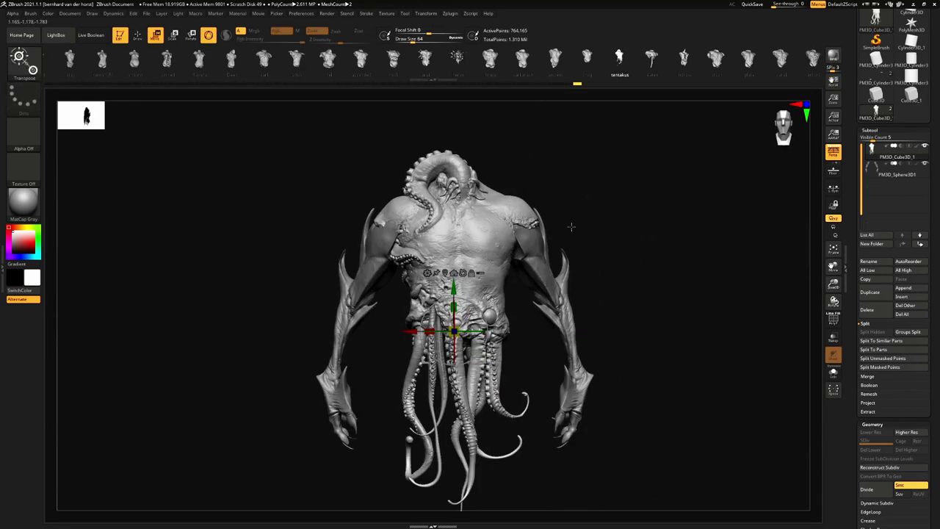
{"action": "key", "text": "alt+s"}
{"action": "left_click_drag", "start_coordinate": [546, 232], "coordinate": [565, 232]}
{"action": "key", "text": "w"}
{"action": "key", "text": "q"}
{"action": "mouse_move", "coordinate": [560, 235]}
{"action": "right_mouse_down", "text": "alt"}
{"action": "mouse_move", "coordinate": [529, 221]}
{"action": "mouse_move", "coordinate": [533, 253]}
{"action": "mouse_move", "coordinate": [507, 254]}
{"action": "right_mouse_up", "text": "alt"}
{"action": "key", "text": "alt+s"}
{"action": "mouse_move", "coordinate": [547, 246]}
{"action": "right_mouse_down", "text": "ctrl"}
{"action": "mouse_move", "coordinate": [556, 257]}
{"action": "mouse_move", "coordinate": [535, 245]}
{"action": "mouse_move", "coordinate": [519, 195]}
{"action": "mouse_move", "coordinate": [442, 233]}
{"action": "mouse_move", "coordinate": [588, 209]}
{"action": "mouse_move", "coordinate": [749, 139]}
{"action": "right_mouse_up", "text": "ctrl"}
{"action": "key", "text": "w"}
{"action": "right_click_drag", "start_coordinate": [749, 140], "coordinate": [654, 154], "text": "alt"}
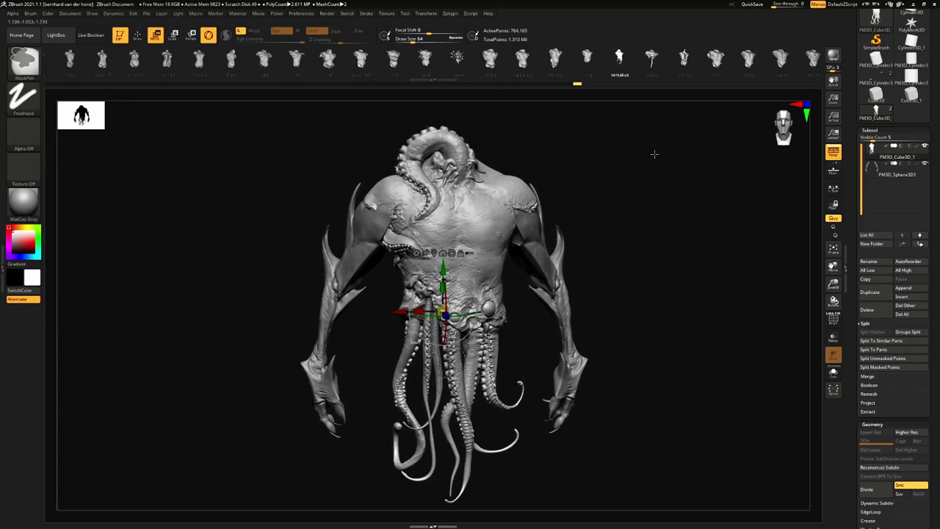
Try the eaten torso variant, adjust its fit between the arms, and inspect it from the side and front
{"action": "left_click", "coordinate": [652, 57]}
{"action": "right_click_drag", "start_coordinate": [618, 215], "coordinate": [624, 193], "text": "ctrl"}
{"action": "key", "text": "r"}
{"action": "left_click_drag", "start_coordinate": [495, 301], "coordinate": [491, 312]}
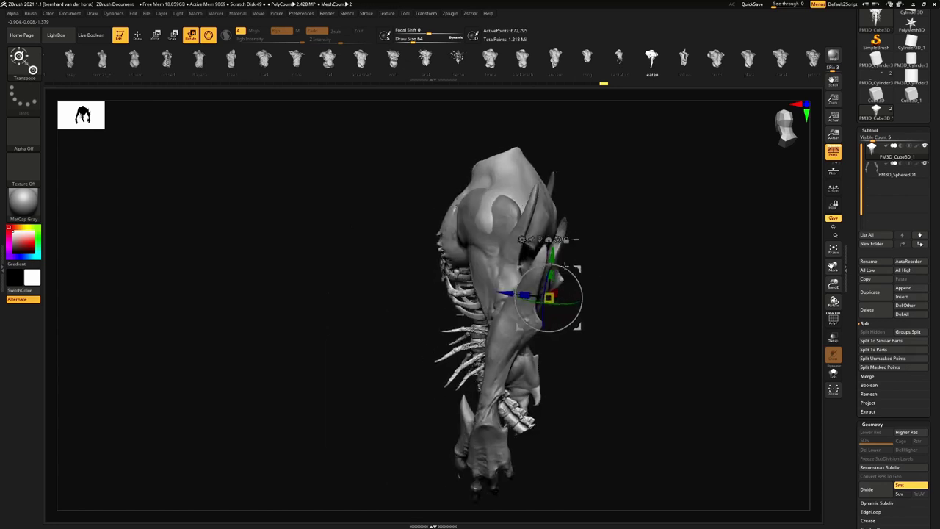
{"action": "right_click_drag", "start_coordinate": [547, 382], "coordinate": [400, 374], "text": "alt"}
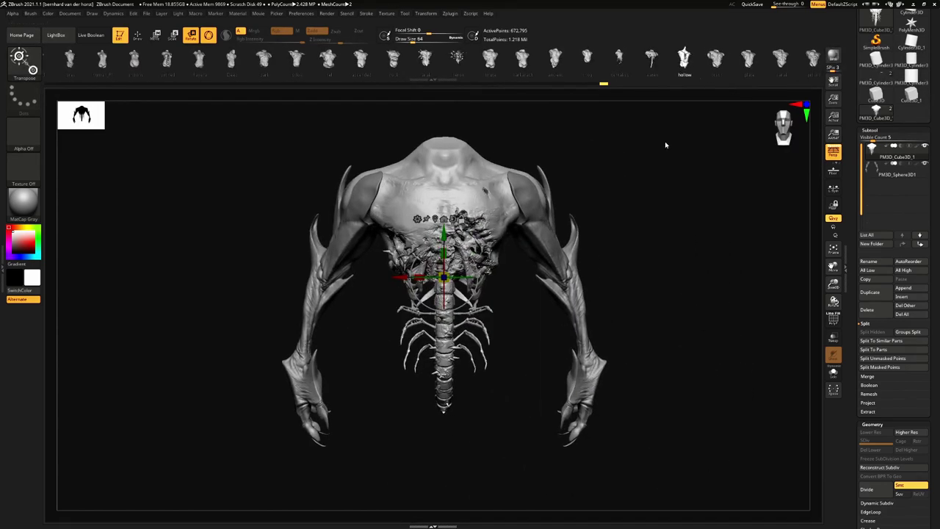
Swap in the hollow torso variant, scale it up to reach the arms, and adjust its depth in side view
{"action": "left_click", "coordinate": [688, 62]}
{"action": "right_click_drag", "start_coordinate": [558, 184], "coordinate": [468, 280]}
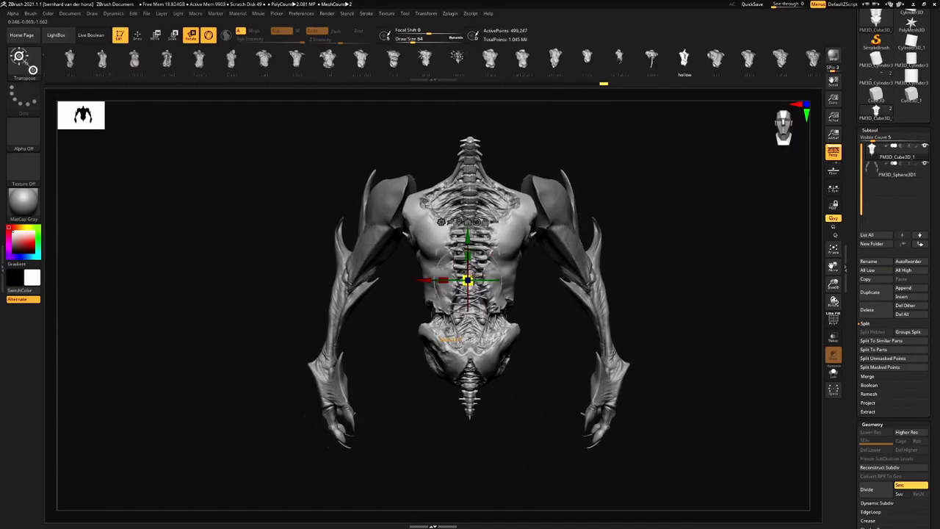
{"action": "left_click_drag", "start_coordinate": [491, 276], "coordinate": [489, 277]}
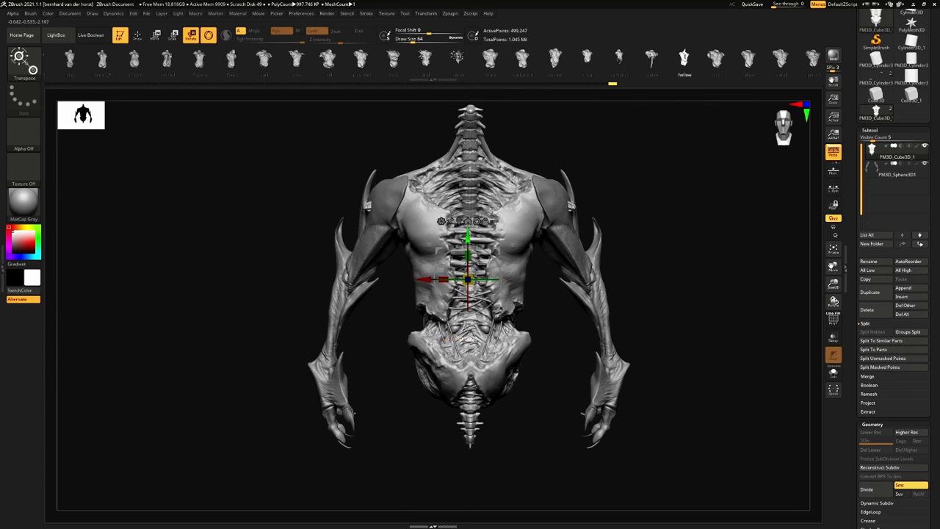
{"action": "right_click_drag", "start_coordinate": [565, 246], "coordinate": [481, 253]}
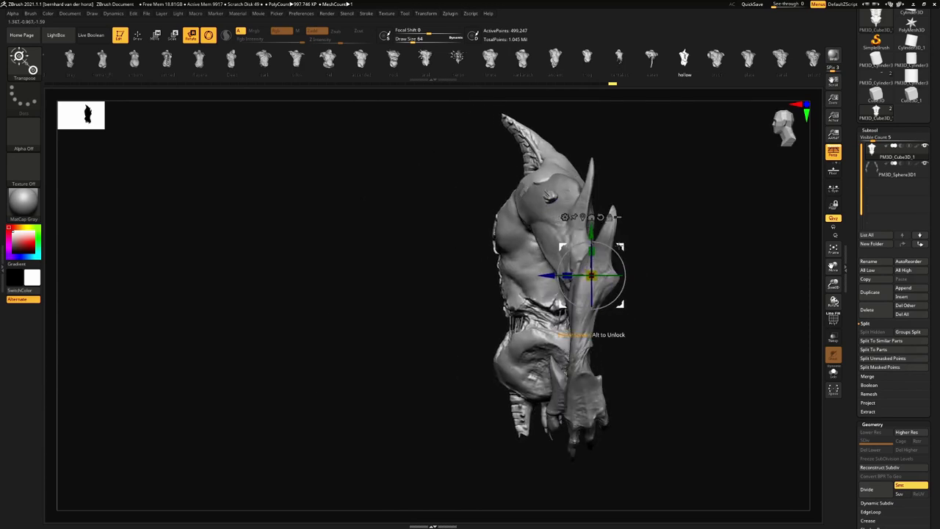
{"action": "right_click_drag", "start_coordinate": [593, 239], "coordinate": [617, 233]}
Isolate the hollow torso to examine its exposed spine and ribs, and bring the arms back into view
{"action": "key", "text": "shift+s"}
{"action": "mouse_move", "coordinate": [553, 227]}
{"action": "right_mouse_down"}
{"action": "mouse_move", "coordinate": [506, 226]}
{"action": "mouse_move", "coordinate": [529, 235]}
{"action": "mouse_move", "coordinate": [507, 214]}
{"action": "mouse_move", "coordinate": [556, 245]}
{"action": "mouse_move", "coordinate": [537, 252]}
{"action": "right_mouse_up"}
{"action": "key", "text": "q"}
{"action": "left_click_drag", "start_coordinate": [536, 252], "coordinate": [556, 256]}
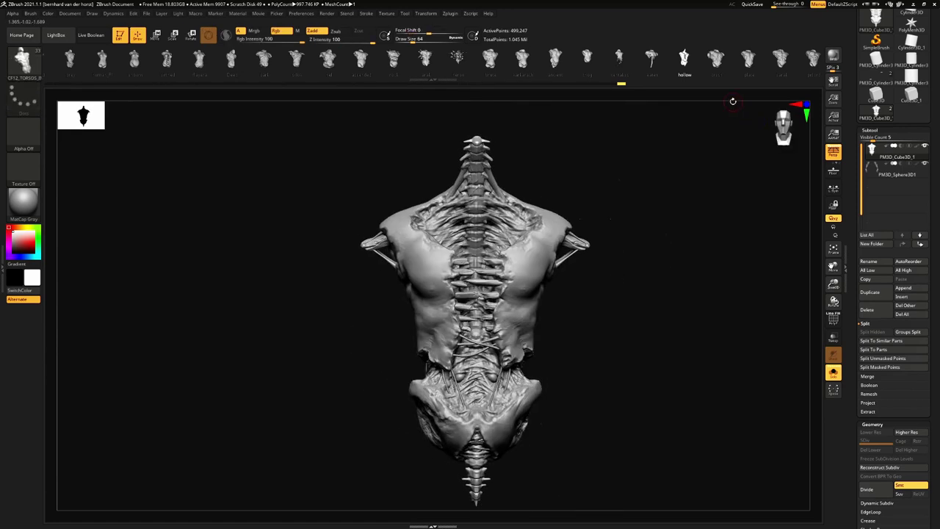
{"action": "key", "text": "ctrl+s"}
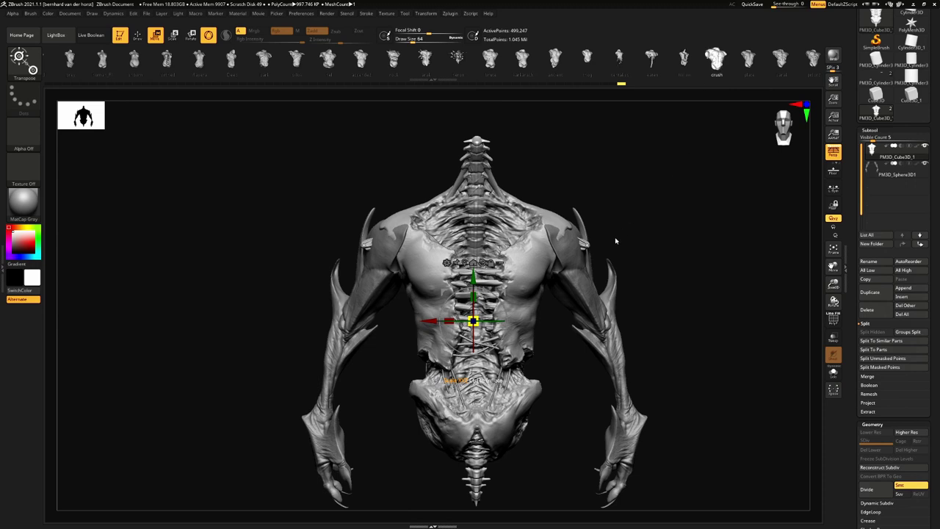
Try the crush torso variant, shift its depth in side view, and inspect it with the arms at an angle
{"action": "key", "text": "ctrl+z"}
{"action": "key", "text": "ctrl+z"}
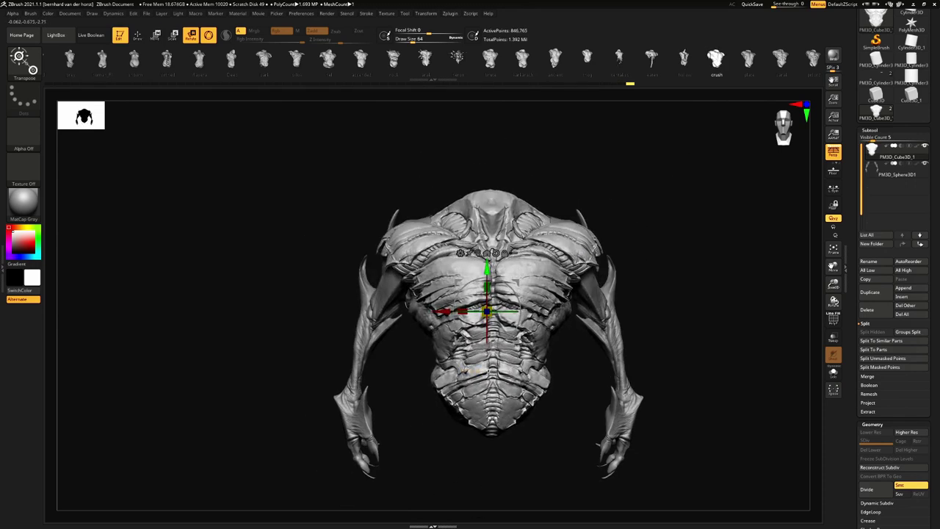
{"action": "right_click_drag", "start_coordinate": [485, 369], "coordinate": [618, 339]}
{"action": "left_click_drag", "start_coordinate": [675, 271], "coordinate": [701, 271]}
{"action": "mouse_move", "coordinate": [712, 257]}
{"action": "right_mouse_down"}
{"action": "mouse_move", "coordinate": [596, 253]}
{"action": "mouse_move", "coordinate": [614, 285]}
{"action": "mouse_move", "coordinate": [581, 246]}
{"action": "mouse_move", "coordinate": [596, 243]}
{"action": "mouse_move", "coordinate": [530, 247]}
{"action": "right_mouse_up"}
{"action": "key", "text": "q"}
{"action": "left_click_drag", "start_coordinate": [530, 246], "coordinate": [603, 249]}
{"action": "key", "text": "ctrl+shift+z"}
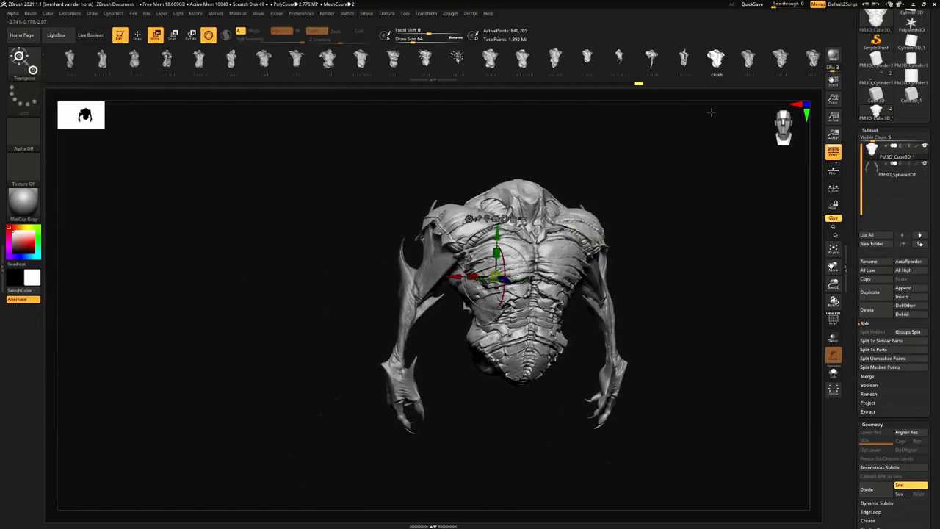
Swap in the plate torso variant, scale it up to cover the shoulders, and align its depth with the arms
{"action": "right_click_drag", "start_coordinate": [586, 210], "coordinate": [514, 283]}
{"action": "key", "text": "r"}
{"action": "left_click_drag", "start_coordinate": [512, 298], "coordinate": [524, 299]}
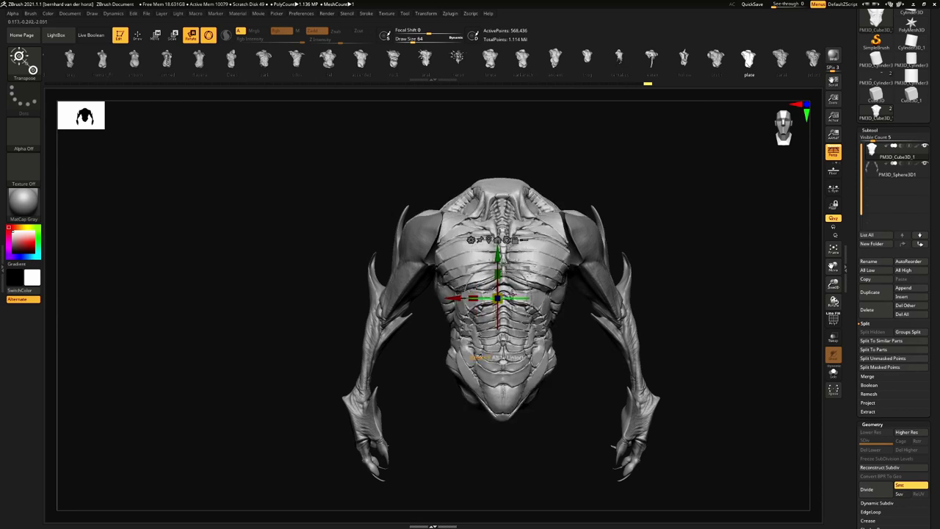
{"action": "right_click_drag", "start_coordinate": [535, 272], "coordinate": [440, 275]}
{"action": "left_click_drag", "start_coordinate": [671, 260], "coordinate": [654, 262]}
{"action": "right_click_drag", "start_coordinate": [654, 263], "coordinate": [396, 260]}
{"action": "right_click_drag", "start_coordinate": [461, 259], "coordinate": [470, 248]}
{"action": "right_click_drag", "start_coordinate": [434, 290], "coordinate": [531, 277]}
{"action": "key", "text": "w"}
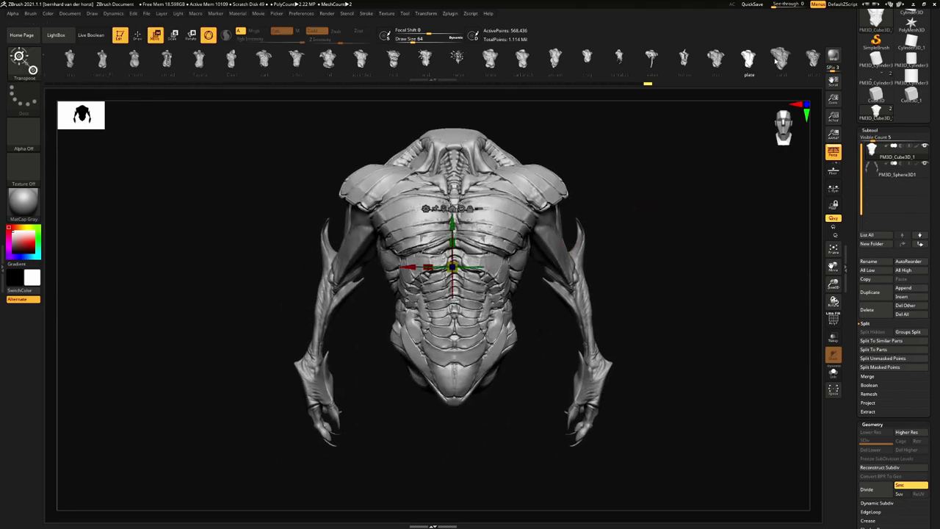
Swap in the barak torso variant, adjust its size between the arms, and inspect the combination from several angles
{"action": "left_click", "coordinate": [778, 59]}
{"action": "key", "text": "r"}
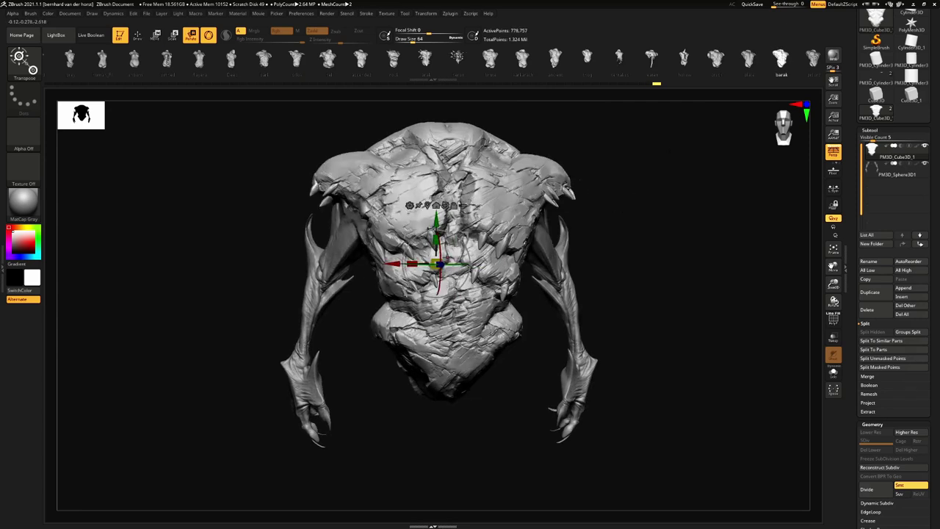
{"action": "left_click_drag", "start_coordinate": [435, 262], "coordinate": [474, 255]}
{"action": "left_click_drag", "start_coordinate": [436, 323], "coordinate": [437, 322]}
{"action": "mouse_move", "coordinate": [474, 260]}
{"action": "right_mouse_down"}
{"action": "mouse_move", "coordinate": [548, 259]}
{"action": "mouse_move", "coordinate": [624, 277]}
{"action": "right_mouse_up"}
{"action": "key", "text": "q"}
{"action": "right_click_drag", "start_coordinate": [720, 278], "coordinate": [630, 262]}
{"action": "left_click_drag", "start_coordinate": [630, 262], "coordinate": [483, 260]}
Try the last torso variant with cracked plates and cables, and inspect it closely with the arms from several angles
{"action": "left_click", "coordinate": [809, 60]}
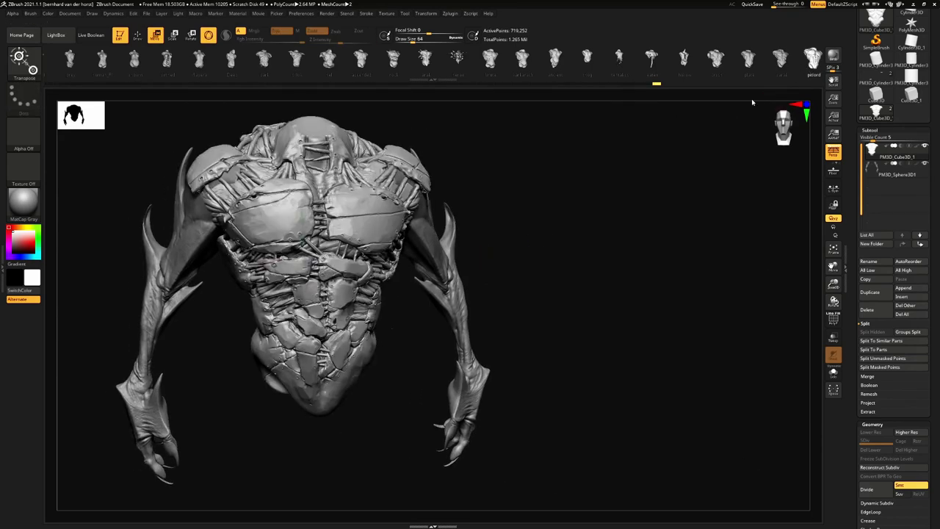
{"action": "right_click_drag", "start_coordinate": [331, 233], "coordinate": [439, 253], "text": "alt"}
{"action": "key", "text": "alt+s"}
{"action": "left_click_drag", "start_coordinate": [571, 257], "coordinate": [455, 260]}
{"action": "right_click_drag", "start_coordinate": [555, 290], "coordinate": [613, 295]}
{"action": "right_click_drag", "start_coordinate": [514, 275], "coordinate": [608, 292]}
{"action": "right_click_drag", "start_coordinate": [360, 258], "coordinate": [473, 273], "text": "alt"}
{"action": "left_click_drag", "start_coordinate": [473, 273], "coordinate": [455, 283]}
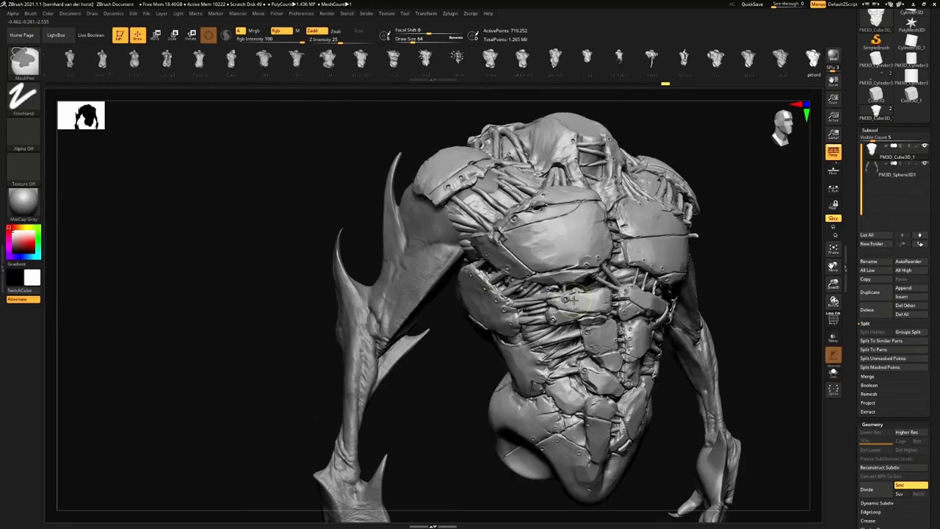
Swap in the serpentia torso variant, align it with the arms, and view the combination at an angle
{"action": "mouse_move", "coordinate": [558, 294]}
{"action": "left_mouse_down"}
{"action": "mouse_move", "coordinate": [543, 298]}
{"action": "mouse_move", "coordinate": [701, 185]}
{"action": "left_mouse_up"}
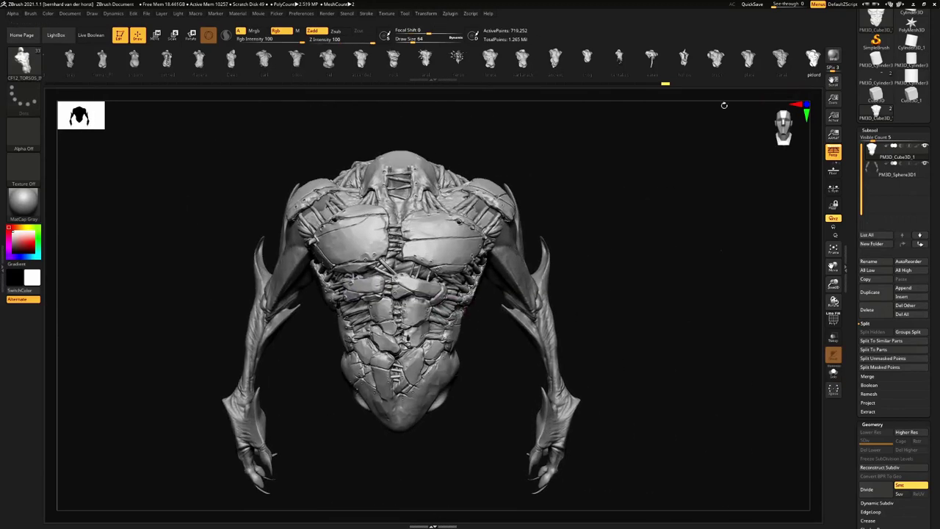
{"action": "left_click_drag", "start_coordinate": [814, 66], "coordinate": [697, 75]}
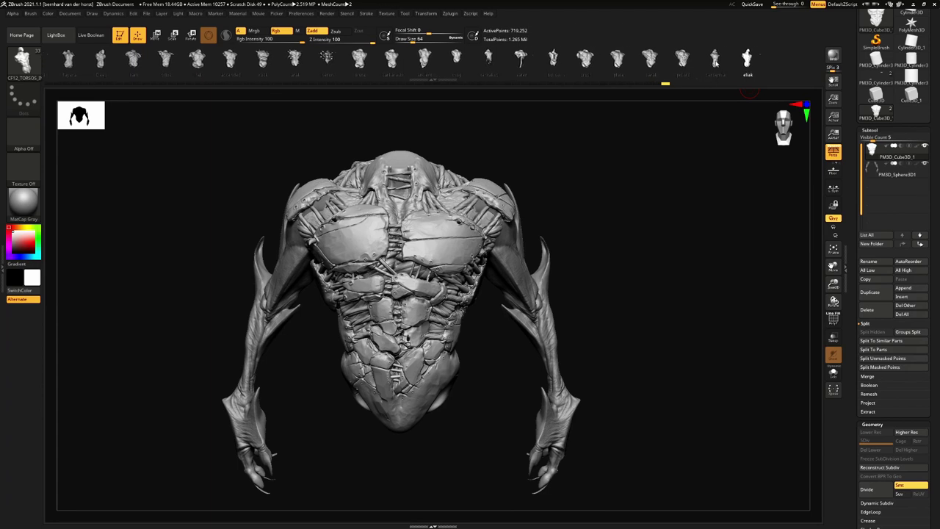
{"action": "key", "text": "w"}
{"action": "left_click", "coordinate": [715, 61]}
{"action": "left_click_drag", "start_coordinate": [632, 143], "coordinate": [458, 224]}
{"action": "left_click_drag", "start_coordinate": [438, 259], "coordinate": [583, 238]}
{"action": "mouse_move", "coordinate": [583, 235]}
{"action": "left_mouse_down", "text": "alt"}
{"action": "mouse_move", "coordinate": [492, 263]}
{"action": "mouse_move", "coordinate": [486, 235]}
{"action": "mouse_move", "coordinate": [533, 203]}
{"action": "mouse_move", "coordinate": [524, 217]}
{"action": "left_mouse_up", "text": "alt"}
{"action": "key", "text": "q"}
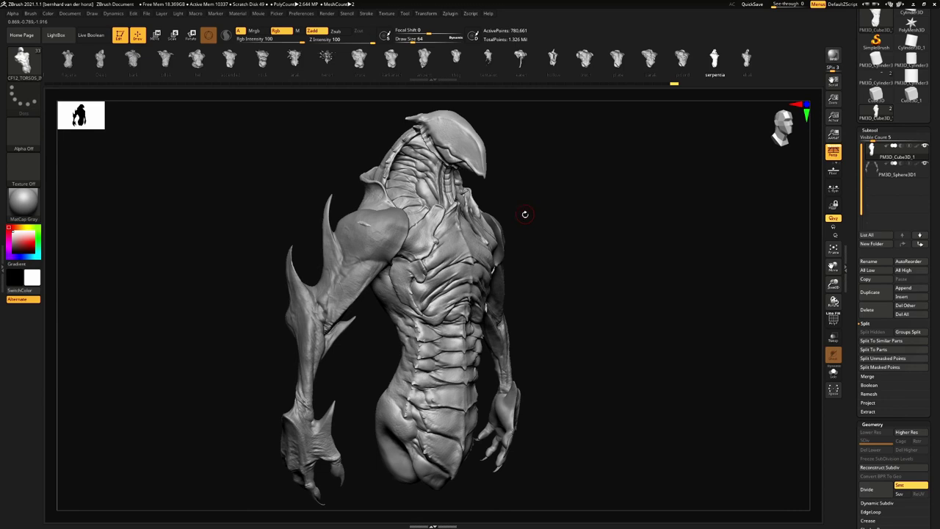
Examine the serpentia torso's polygroups, isolating its head plate from the body and restoring full visibility
{"action": "mouse_move", "coordinate": [518, 184]}
{"action": "right_mouse_down"}
{"action": "mouse_move", "coordinate": [441, 191]}
{"action": "mouse_move", "coordinate": [520, 204]}
{"action": "mouse_move", "coordinate": [518, 213]}
{"action": "mouse_move", "coordinate": [482, 223]}
{"action": "right_mouse_up"}
{"action": "right_click_drag", "start_coordinate": [481, 223], "coordinate": [512, 215], "text": "ctrl"}
{"action": "key", "text": "shift+f"}
{"action": "key", "text": "shift+f"}
{"action": "right_click_drag", "start_coordinate": [440, 220], "coordinate": [461, 213]}
{"action": "left_click", "coordinate": [435, 169], "text": "ctrl+shift"}
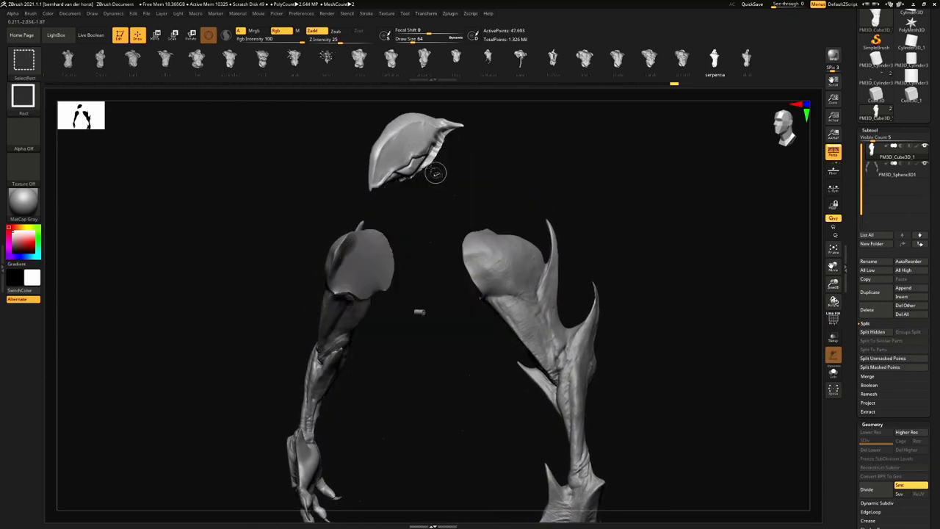
{"action": "left_click", "coordinate": [650, 221], "text": "ctrl+shift"}
{"action": "right_click_drag", "start_coordinate": [563, 203], "coordinate": [561, 197]}
{"action": "key", "text": "ctrl+z"}
{"action": "left_click", "coordinate": [560, 197], "text": "ctrl+shift"}
{"action": "left_click_drag", "start_coordinate": [560, 199], "coordinate": [602, 221]}
Swap in the eliak torso variant, adjust its position against the arms, and view it alone
{"action": "key", "text": "w"}
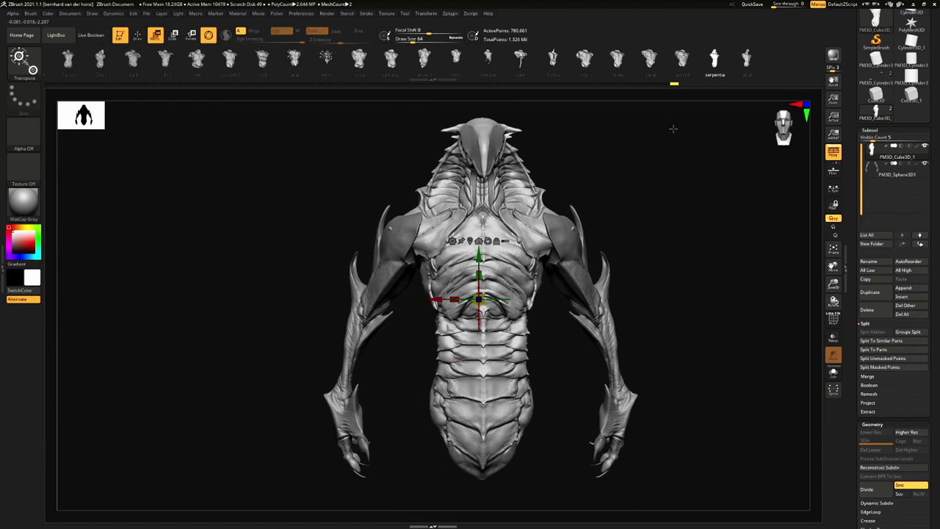
{"action": "left_click_drag", "start_coordinate": [704, 192], "coordinate": [429, 300]}
{"action": "mouse_move", "coordinate": [587, 273]}
{"action": "left_mouse_down"}
{"action": "mouse_move", "coordinate": [455, 277]}
{"action": "mouse_move", "coordinate": [514, 268]}
{"action": "mouse_move", "coordinate": [407, 262]}
{"action": "mouse_move", "coordinate": [415, 260]}
{"action": "left_mouse_up"}
{"action": "key", "text": "q"}
{"action": "mouse_move", "coordinate": [316, 315]}
{"action": "left_mouse_down"}
{"action": "mouse_move", "coordinate": [440, 316]}
{"action": "mouse_move", "coordinate": [401, 355]}
{"action": "left_mouse_up"}
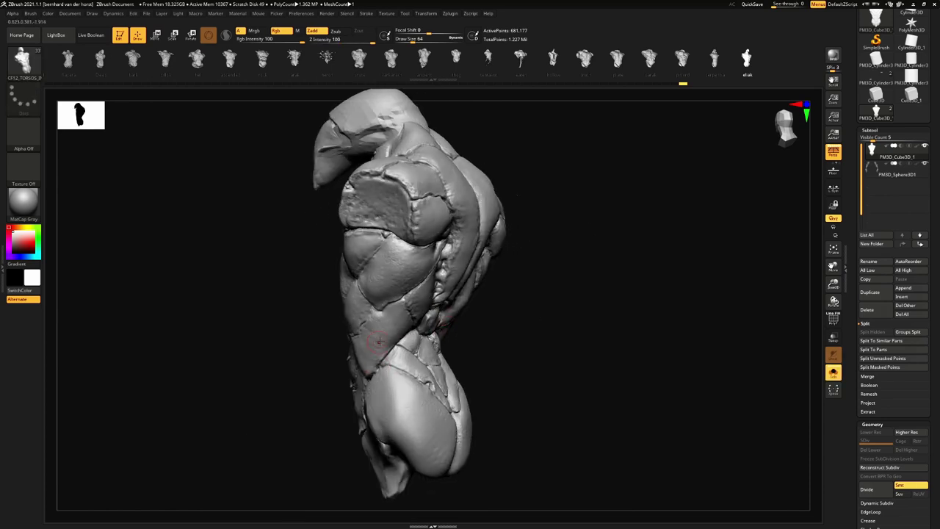
Examine the eliak torso's polygroups, hide its helmet piece to look underneath, and show everything again from the front
{"action": "left_click_drag", "start_coordinate": [428, 284], "coordinate": [545, 300]}
{"action": "key", "text": "shift+f"}
{"action": "right_click_drag", "start_coordinate": [546, 299], "coordinate": [523, 303], "text": "ctrl"}
{"action": "left_click", "coordinate": [469, 180], "text": "ctrl+shift"}
{"action": "left_click", "coordinate": [641, 254], "text": "ctrl+shift"}
{"action": "key", "text": "shift+f"}
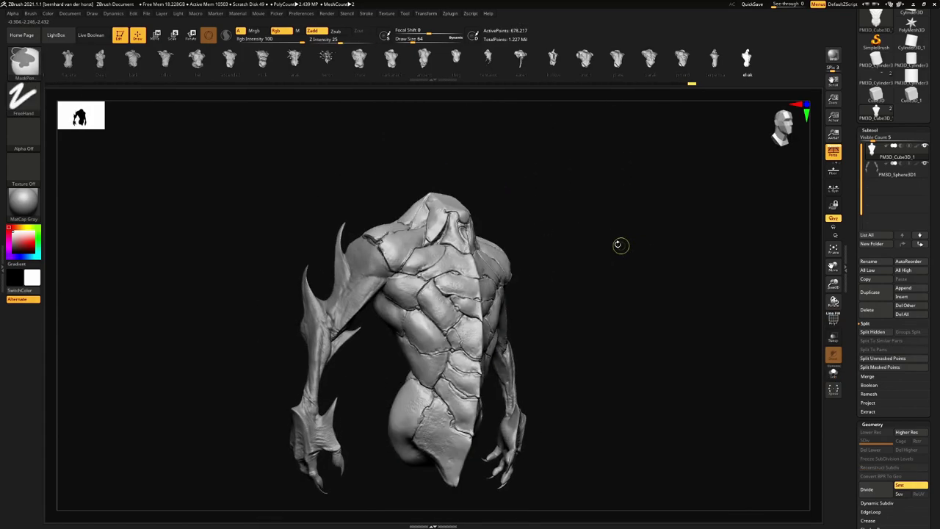
{"action": "mouse_move", "coordinate": [616, 243]}
{"action": "left_mouse_down"}
{"action": "mouse_move", "coordinate": [676, 218]}
{"action": "mouse_move", "coordinate": [656, 232]}
{"action": "mouse_move", "coordinate": [488, 249]}
{"action": "mouse_move", "coordinate": [550, 256]}
{"action": "mouse_move", "coordinate": [539, 245]}
{"action": "mouse_move", "coordinate": [562, 260]}
{"action": "mouse_move", "coordinate": [518, 273]}
{"action": "left_mouse_up"}
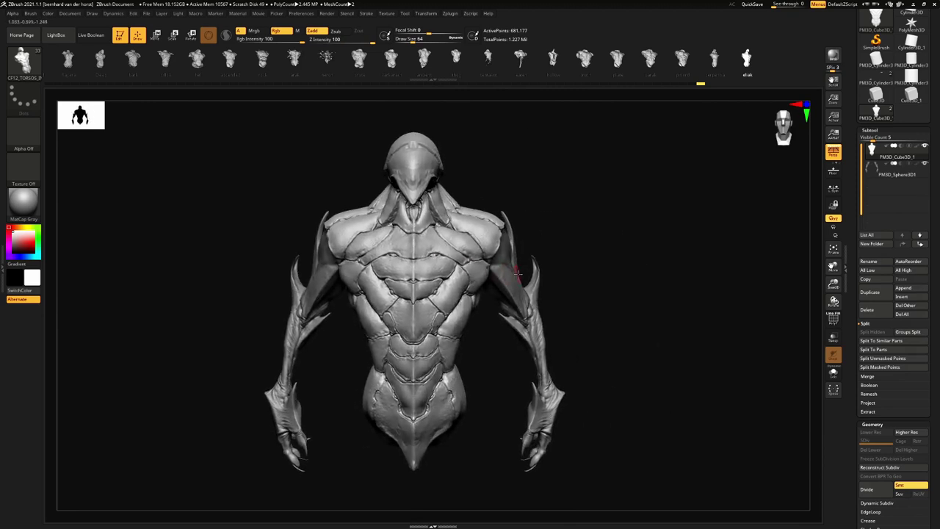
Try several other torso variants between the arms, including back and human_M1
{"action": "left_click_drag", "start_coordinate": [369, 140], "coordinate": [423, 130]}
{"action": "key", "text": "w"}
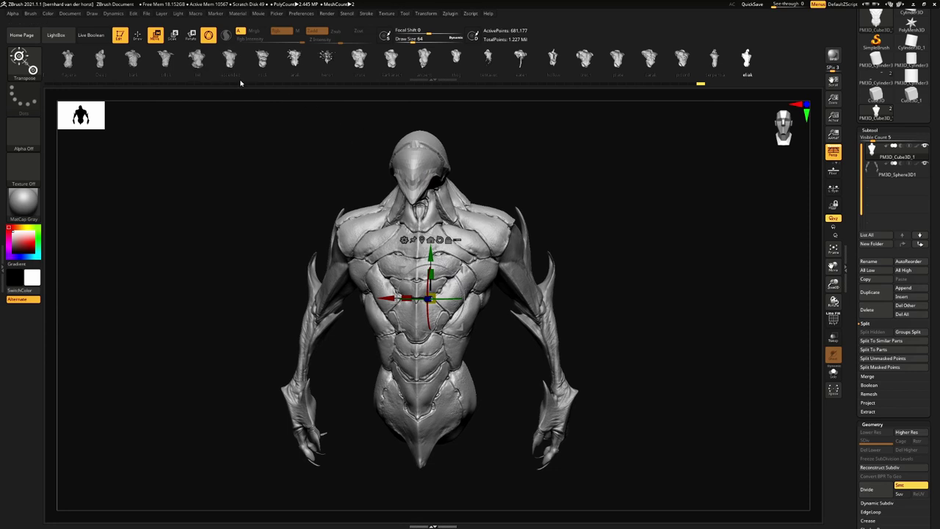
{"action": "left_click", "coordinate": [258, 64]}
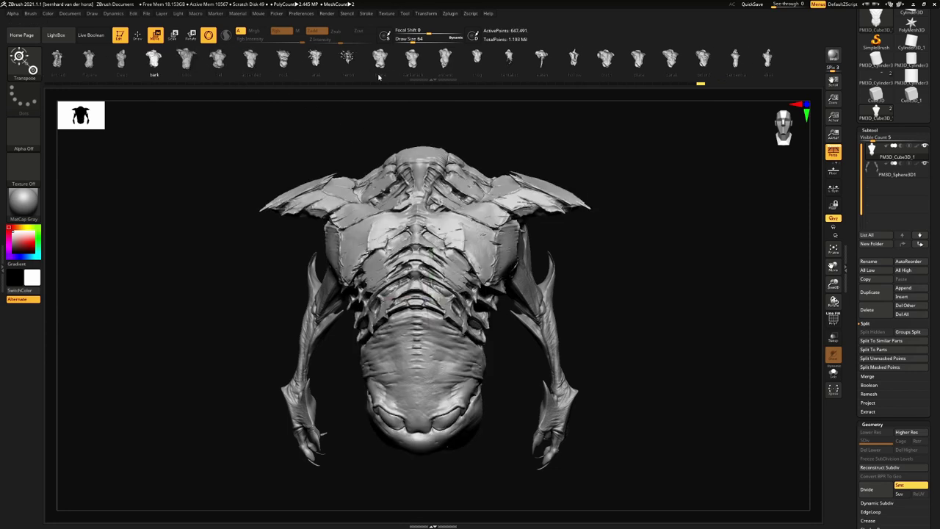
{"action": "left_click", "coordinate": [314, 67]}
{"action": "left_click", "coordinate": [404, 64]}
{"action": "scroll", "coordinate": [239, 60], "scroll_direction": "down", "scroll_amount": 3}
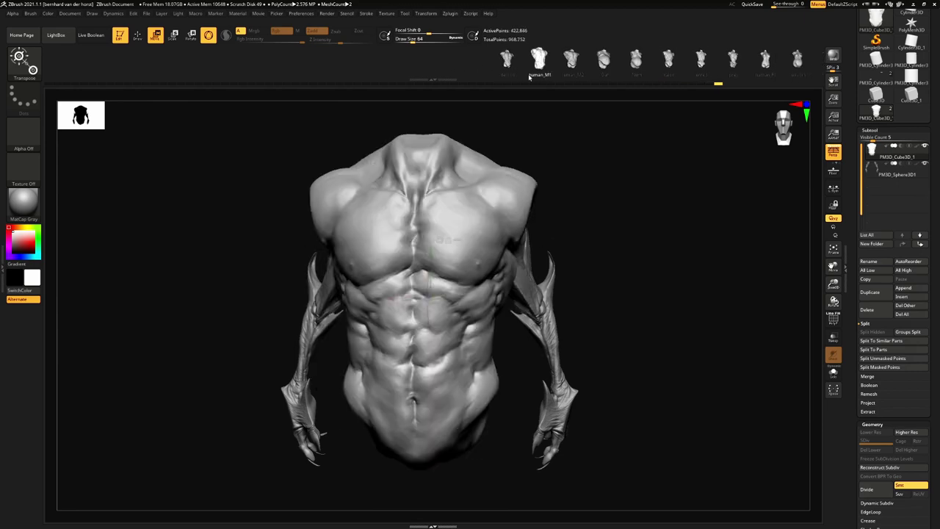
Scale the torso down to fit between the arms, swap in the prey variant, and inspect the combination from several angles
{"action": "key", "text": "r"}
{"action": "left_click_drag", "start_coordinate": [433, 298], "coordinate": [409, 306]}
{"action": "left_click_drag", "start_coordinate": [431, 254], "coordinate": [431, 260]}
{"action": "key", "text": "q"}
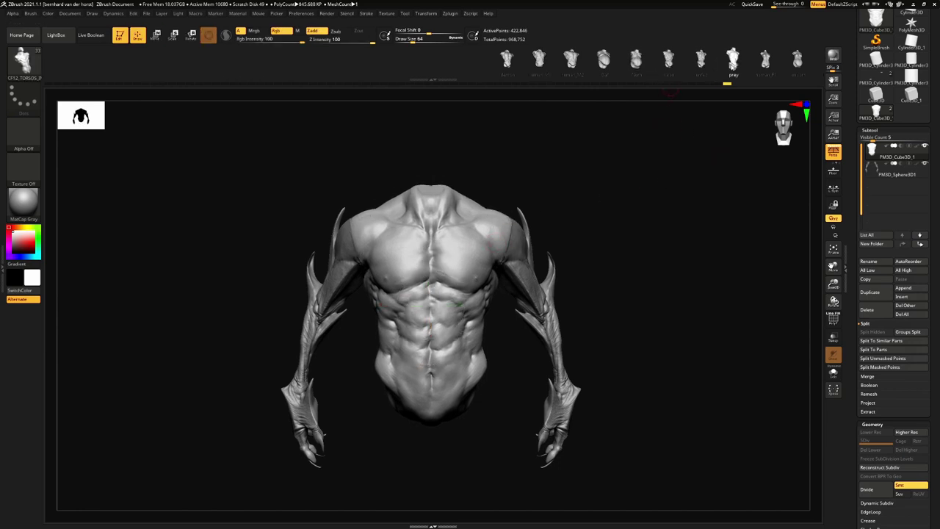
{"action": "left_click_drag", "start_coordinate": [568, 177], "coordinate": [505, 223]}
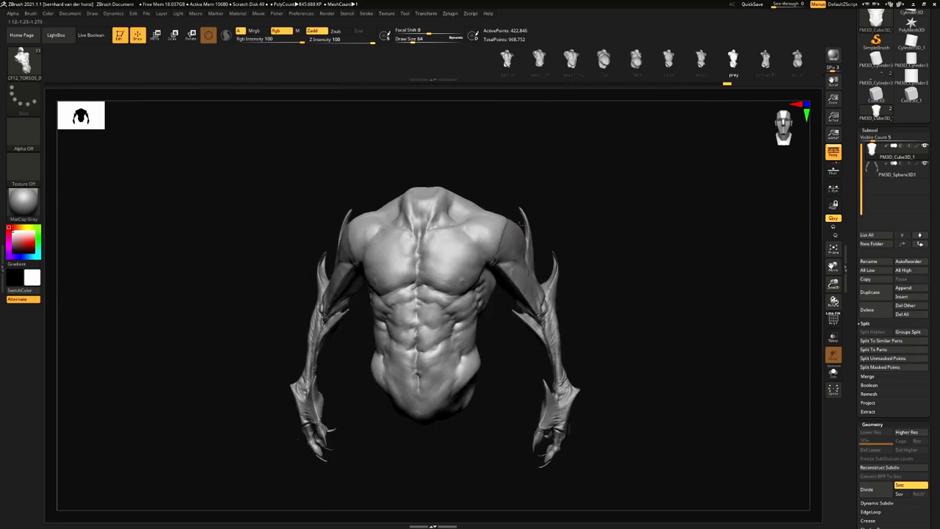
{"action": "right_click_drag", "start_coordinate": [520, 241], "coordinate": [492, 210], "text": "alt"}
{"action": "mouse_move", "coordinate": [615, 247]}
{"action": "left_mouse_down"}
{"action": "mouse_move", "coordinate": [504, 212]}
{"action": "mouse_move", "coordinate": [508, 180]}
{"action": "mouse_move", "coordinate": [507, 243]}
{"action": "mouse_move", "coordinate": [471, 221]}
{"action": "mouse_move", "coordinate": [478, 210]}
{"action": "left_mouse_up"}
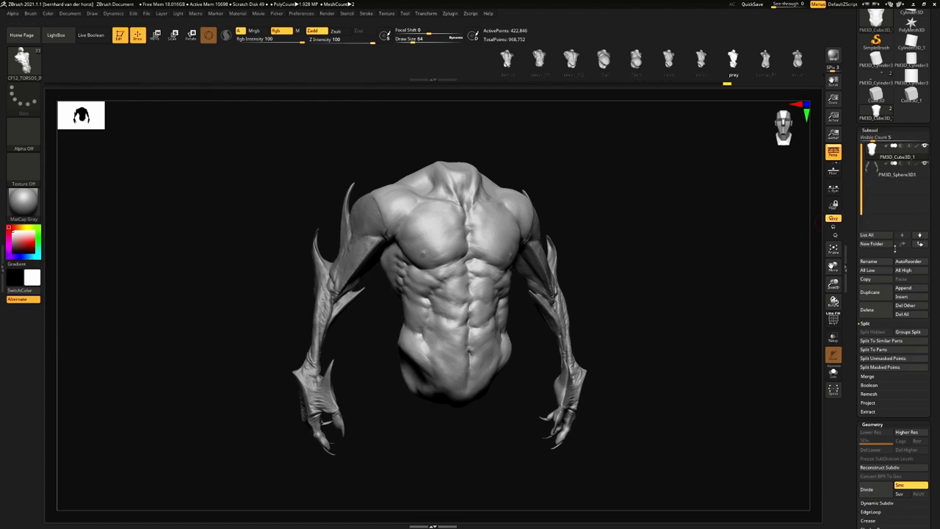
Merge the torso subtool down into the arms subtool, accept the non-undoable operation, and check the merged model's polygroups
{"action": "left_click", "coordinate": [878, 375]}
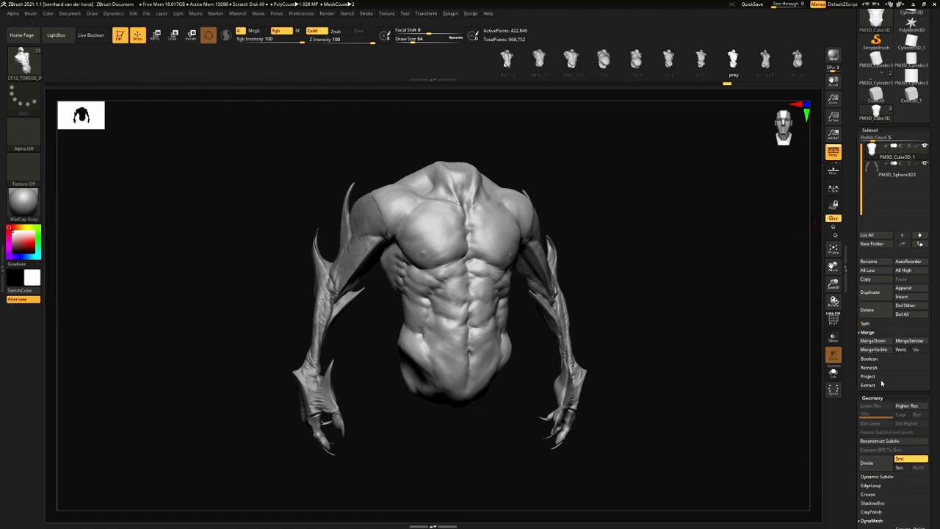
{"action": "left_click", "coordinate": [875, 341]}
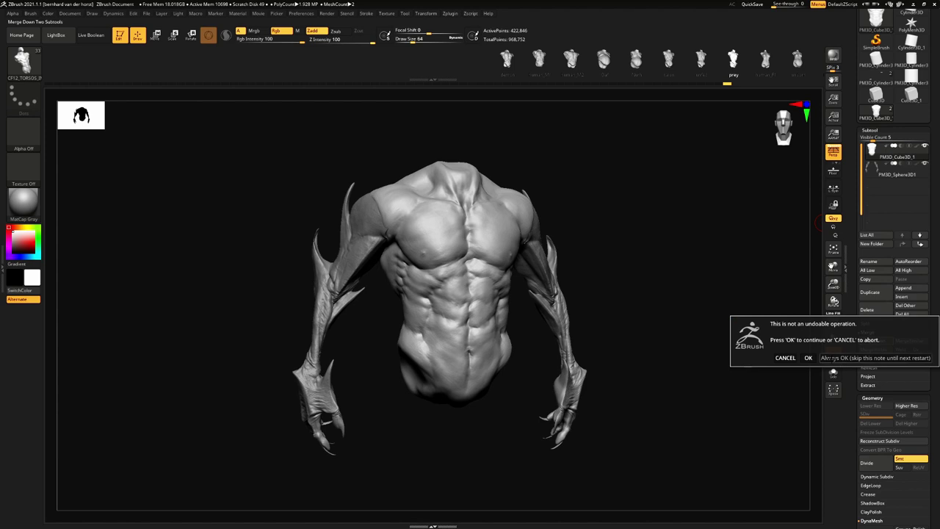
{"action": "left_click", "coordinate": [808, 357]}
{"action": "left_click_drag", "start_coordinate": [776, 345], "coordinate": [602, 242]}
{"action": "right_click_drag", "start_coordinate": [513, 200], "coordinate": [559, 231], "text": "alt"}
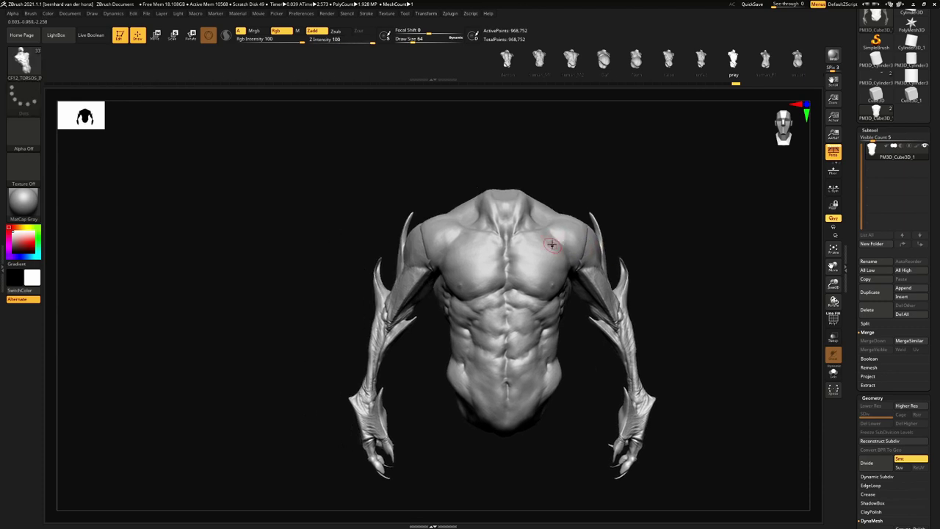
{"action": "left_click_drag", "start_coordinate": [765, 263], "coordinate": [646, 246]}
{"action": "key", "text": "shift+f"}
{"action": "right_click_drag", "start_coordinate": [592, 215], "coordinate": [514, 226], "text": "ctrl"}
{"action": "key", "text": "shift+f"}
{"action": "key", "text": "f"}
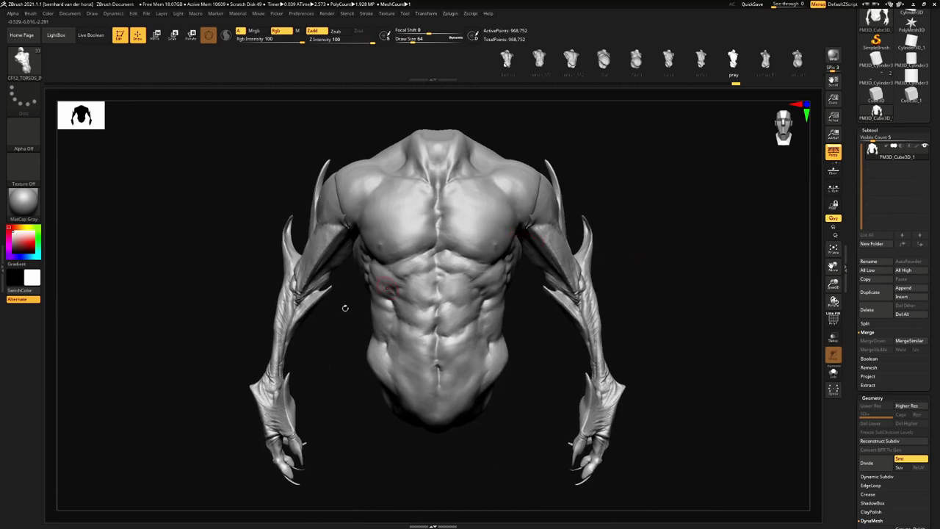
Scale the merged model down and up again uniformly in preparation for DynaMesh, and frame it
{"action": "left_click_drag", "start_coordinate": [937, 335], "coordinate": [935, 283]}
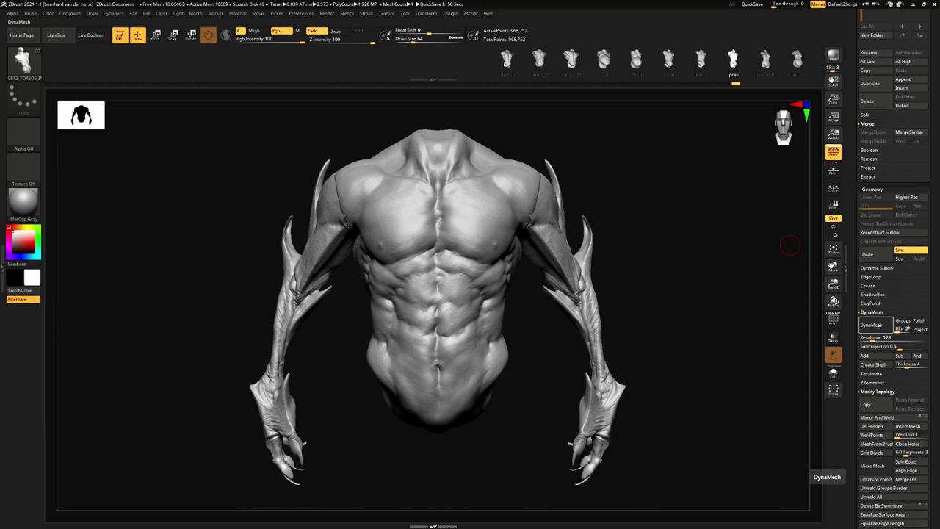
{"action": "right_click_drag", "start_coordinate": [636, 285], "coordinate": [588, 270]}
{"action": "key", "text": "r"}
{"action": "left_click_drag", "start_coordinate": [480, 247], "coordinate": [383, 190]}
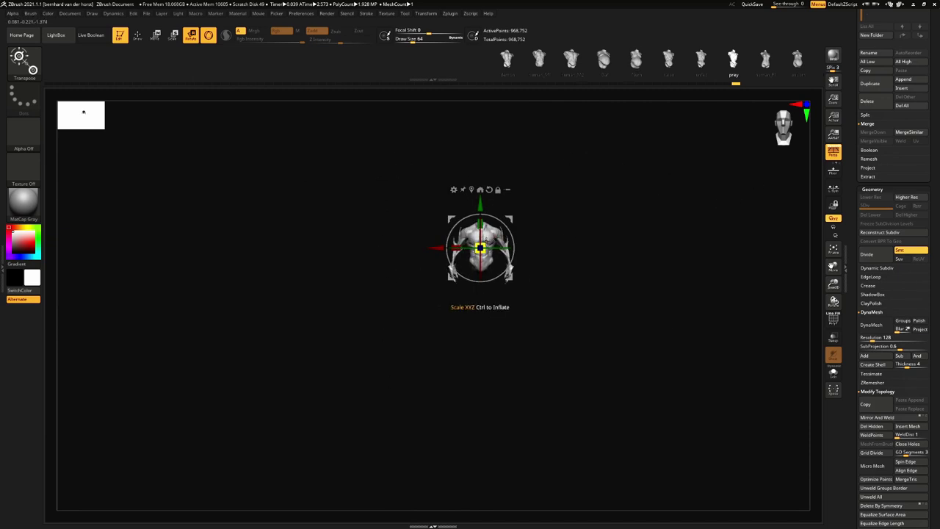
{"action": "left_click_drag", "start_coordinate": [485, 241], "coordinate": [596, 240]}
{"action": "right_click_drag", "start_coordinate": [595, 240], "coordinate": [650, 281], "text": "ctrl"}
{"action": "right_click_drag", "start_coordinate": [614, 255], "coordinate": [618, 286], "text": "alt"}
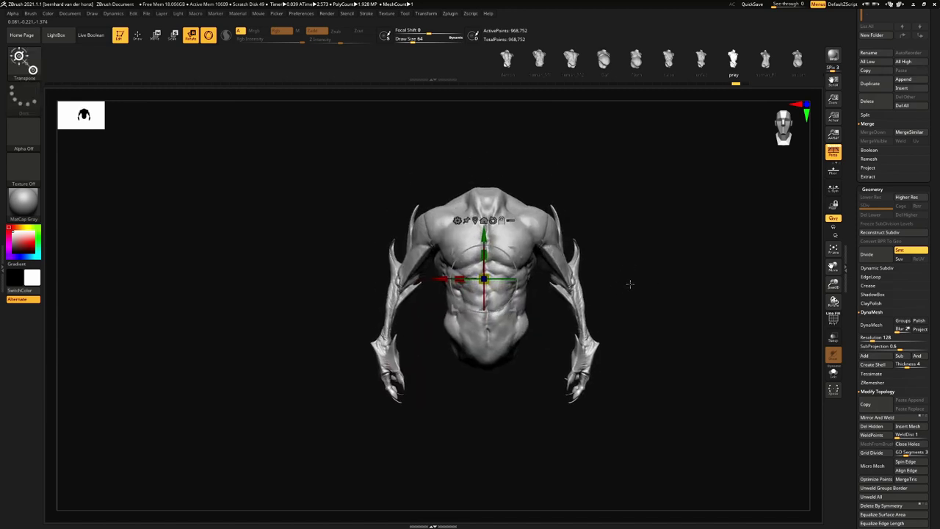
{"action": "key", "text": "f"}
{"action": "key", "text": "f"}
{"action": "right_click_drag", "start_coordinate": [577, 260], "coordinate": [619, 275], "text": "alt"}
Try DynaMesh at resolution 128 on the merged model, compare it with the original mesh, and undo it
{"action": "key", "text": "q"}
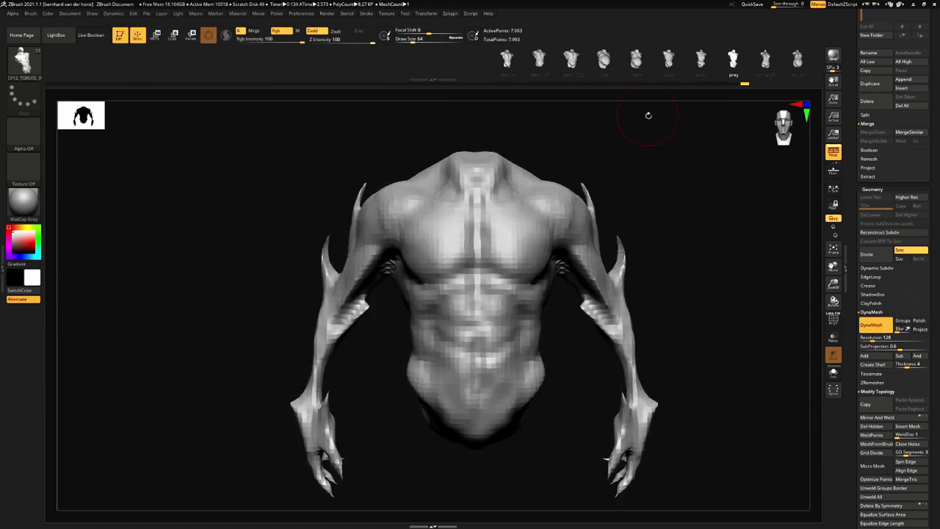
{"action": "right_click_drag", "start_coordinate": [656, 128], "coordinate": [624, 174]}
{"action": "right_click_drag", "start_coordinate": [625, 222], "coordinate": [641, 202], "text": "alt"}
{"action": "key", "text": "ctrl+z"}
{"action": "key", "text": "ctrl+shift+z"}
{"action": "key", "text": "ctrl+z"}
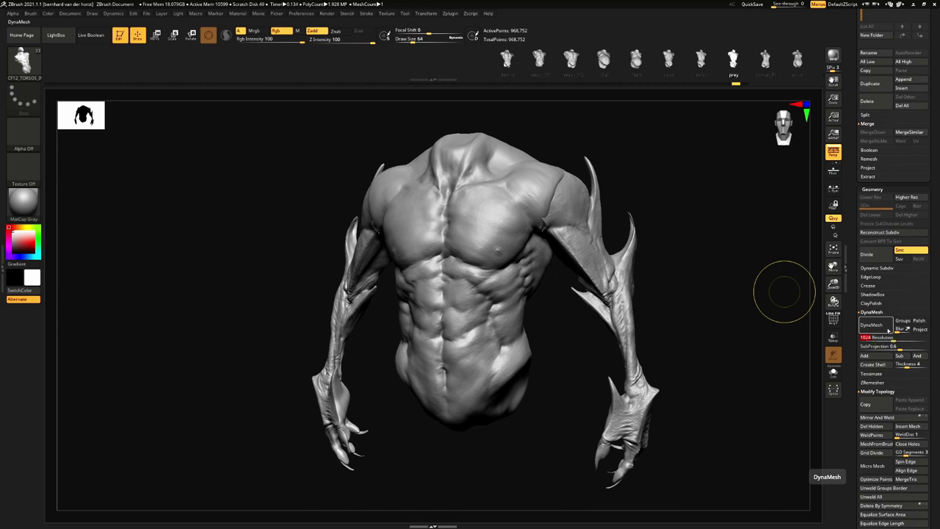
Try DynaMesh at resolution 1024, compare the detail around the chest, armpit and back with the original, and undo it
{"action": "left_click", "coordinate": [871, 325]}
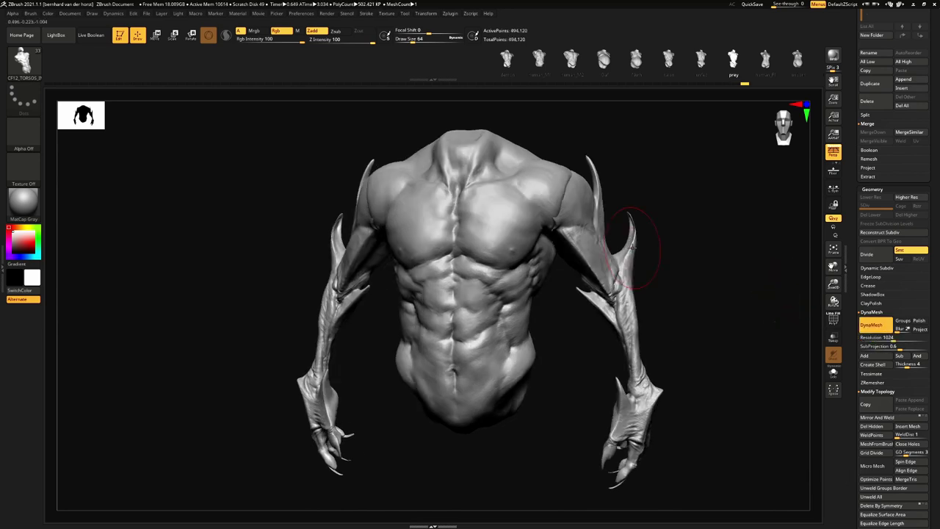
{"action": "right_click_drag", "start_coordinate": [577, 245], "coordinate": [579, 248]}
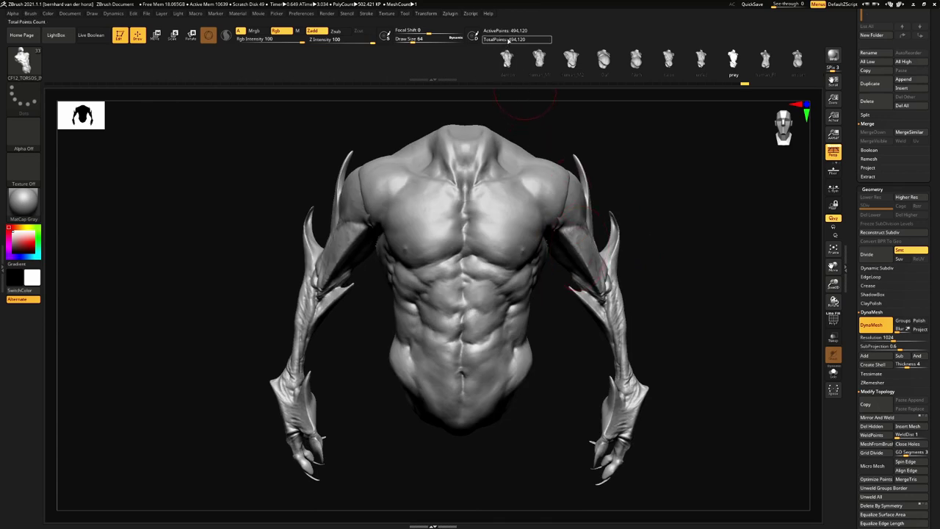
{"action": "right_click_drag", "start_coordinate": [520, 212], "coordinate": [539, 240], "text": "ctrl"}
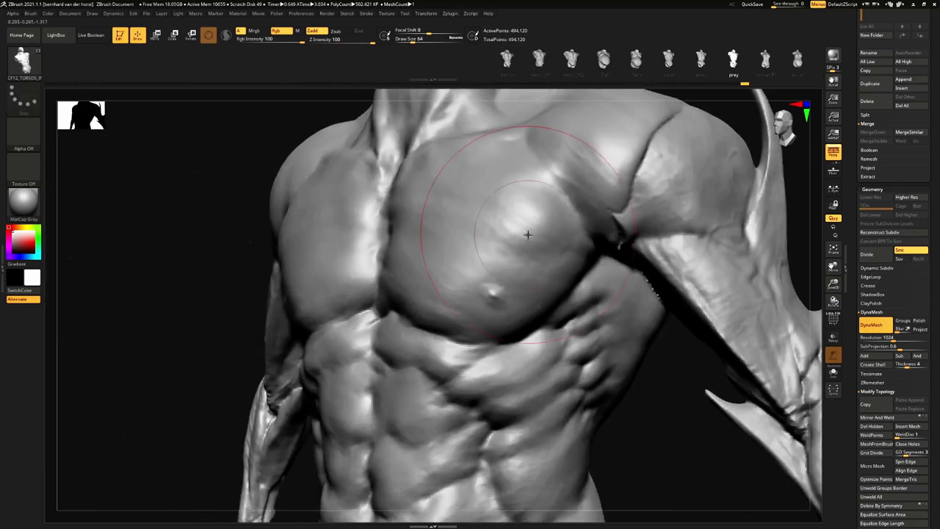
{"action": "key", "text": "ctrl+shift"}
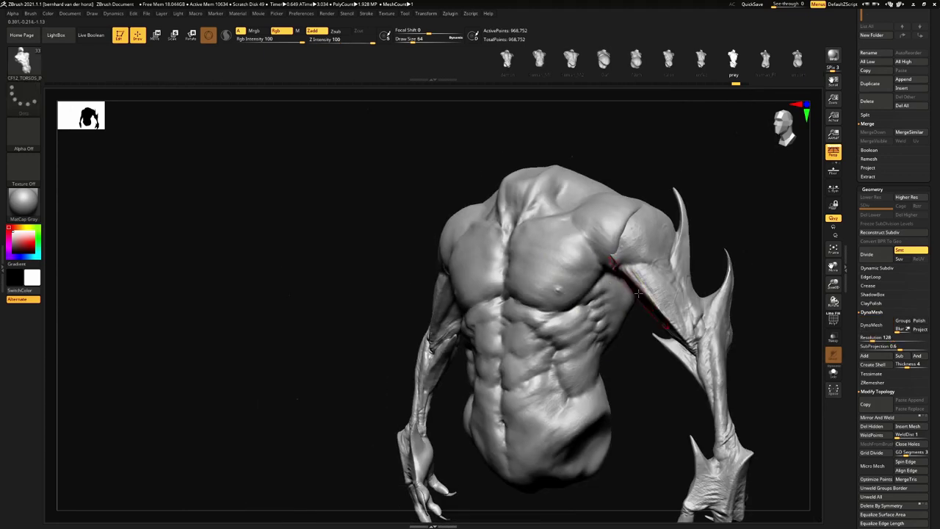
{"action": "right_click_drag", "start_coordinate": [610, 253], "coordinate": [542, 301]}
{"action": "key", "text": "ctrl+shift"}
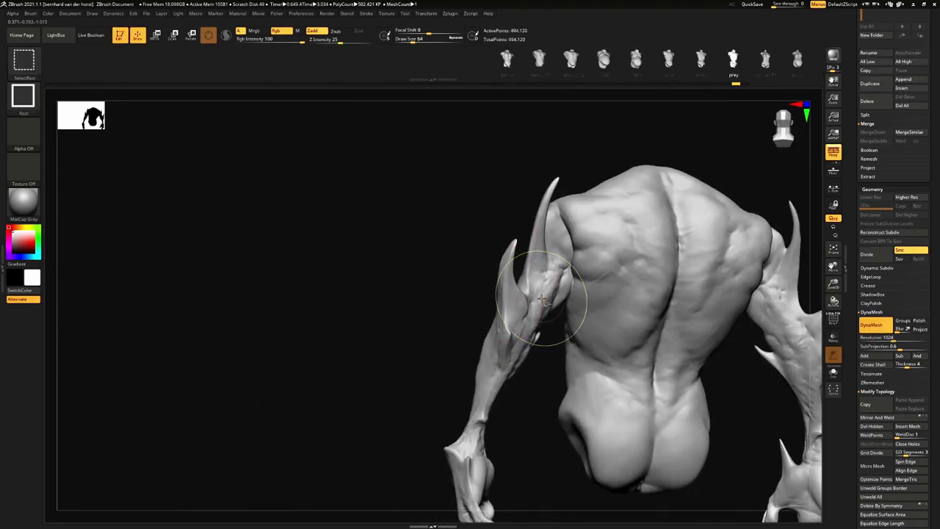
{"action": "right_click_drag", "start_coordinate": [474, 295], "coordinate": [525, 292], "text": "shift"}
{"action": "right_click_drag", "start_coordinate": [401, 283], "coordinate": [509, 302], "text": "alt"}
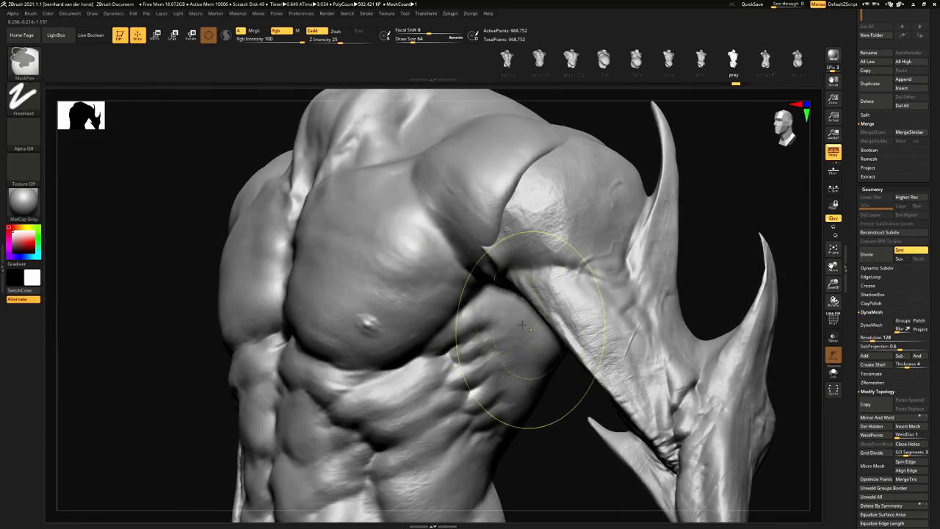
{"action": "mouse_move", "coordinate": [511, 317]}
{"action": "right_mouse_down", "text": "ctrl"}
{"action": "mouse_move", "coordinate": [500, 279]}
{"action": "mouse_move", "coordinate": [518, 281]}
{"action": "mouse_move", "coordinate": [494, 262]}
{"action": "right_mouse_up", "text": "ctrl"}
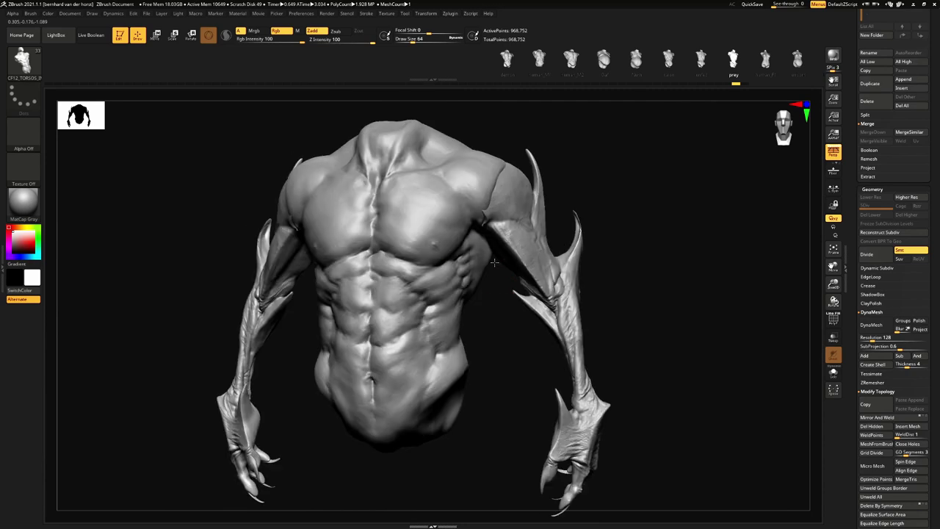
Try a DynaMesh resolution of 2000 on the merged model, run DynaMesh, and undo the remesh
{"action": "key", "text": "ctrl"}
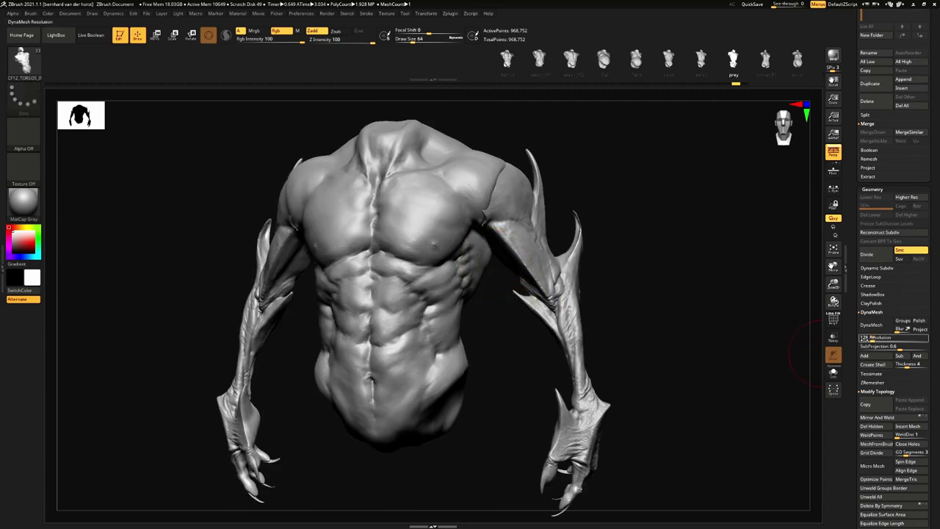
{"action": "left_click", "coordinate": [883, 338]}
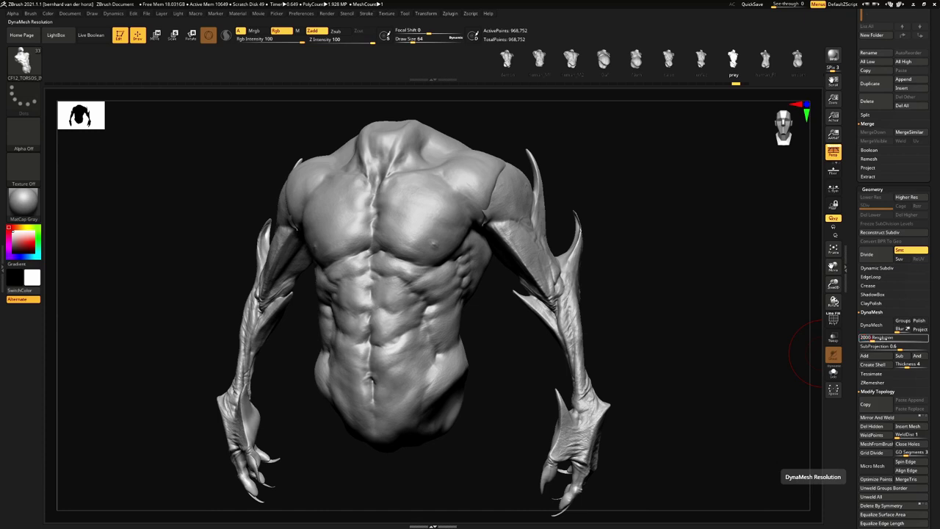
{"action": "left_click", "coordinate": [873, 324]}
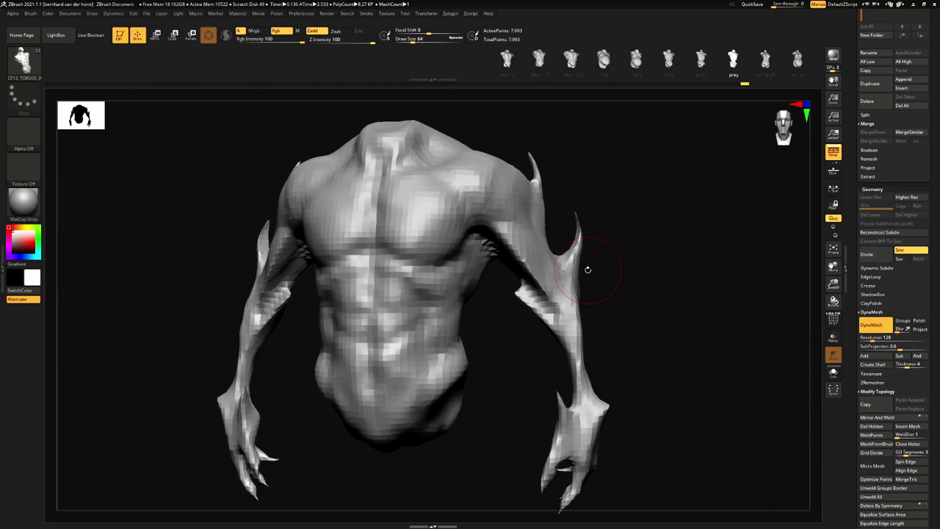
{"action": "key", "text": "ctrl+z"}
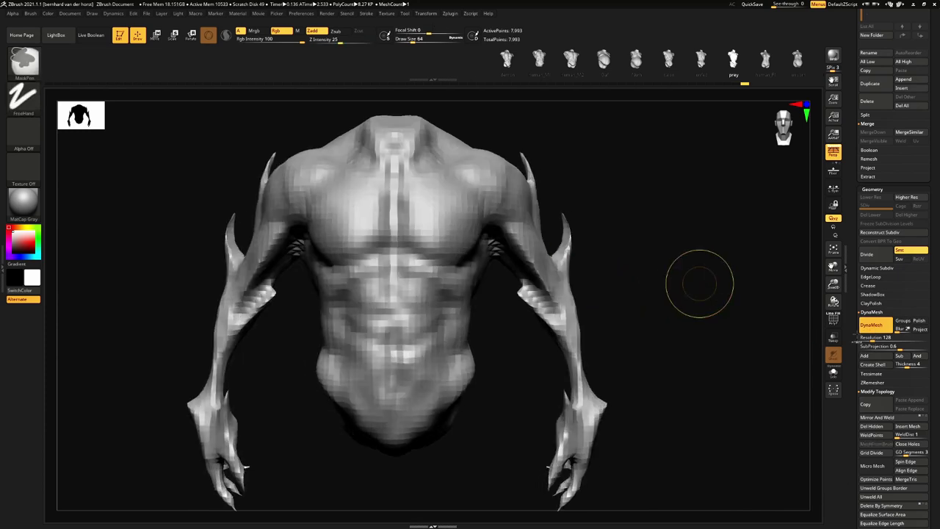
Run DynaMesh on the merged model at resolution 2000 and compare the result with the original mesh
{"action": "left_click", "coordinate": [872, 337]}
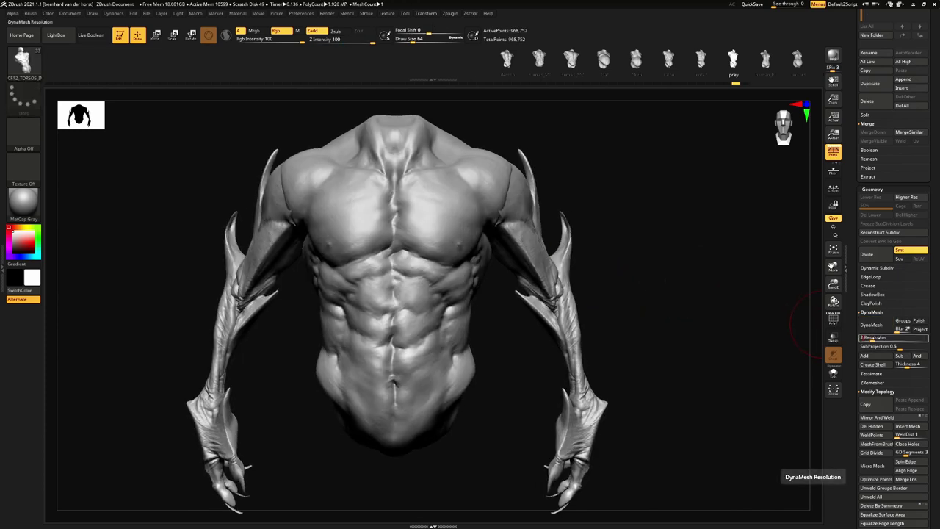
{"action": "type", "text": "2000"}
{"action": "left_click", "coordinate": [869, 325]}
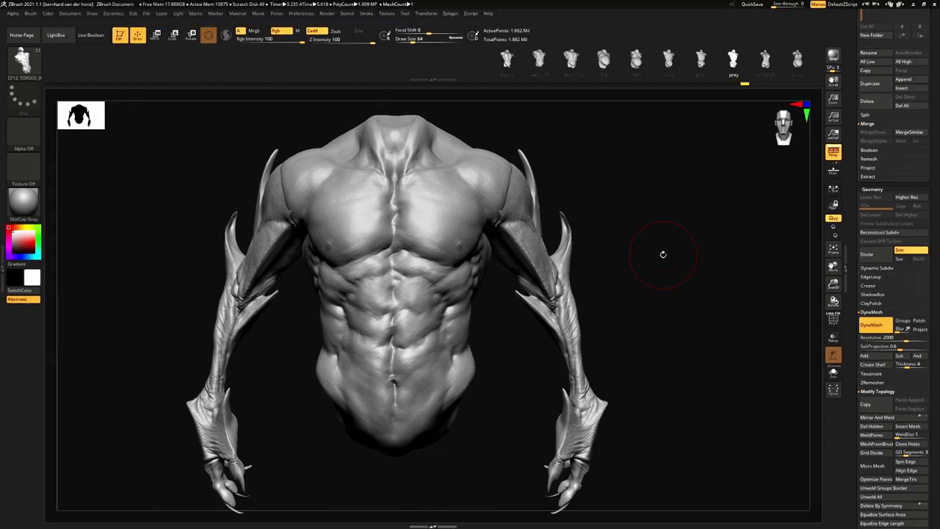
{"action": "left_click_drag", "start_coordinate": [663, 254], "coordinate": [560, 135]}
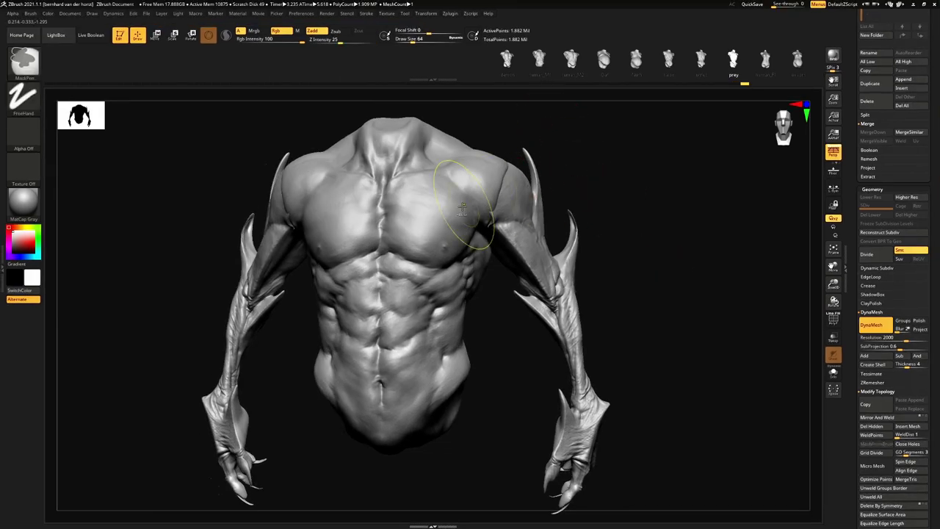
{"action": "mouse_move", "coordinate": [576, 183]}
{"action": "right_mouse_down", "text": "ctrl"}
{"action": "mouse_move", "coordinate": [608, 258]}
{"action": "mouse_move", "coordinate": [439, 290]}
{"action": "mouse_move", "coordinate": [458, 276]}
{"action": "right_mouse_up", "text": "ctrl"}
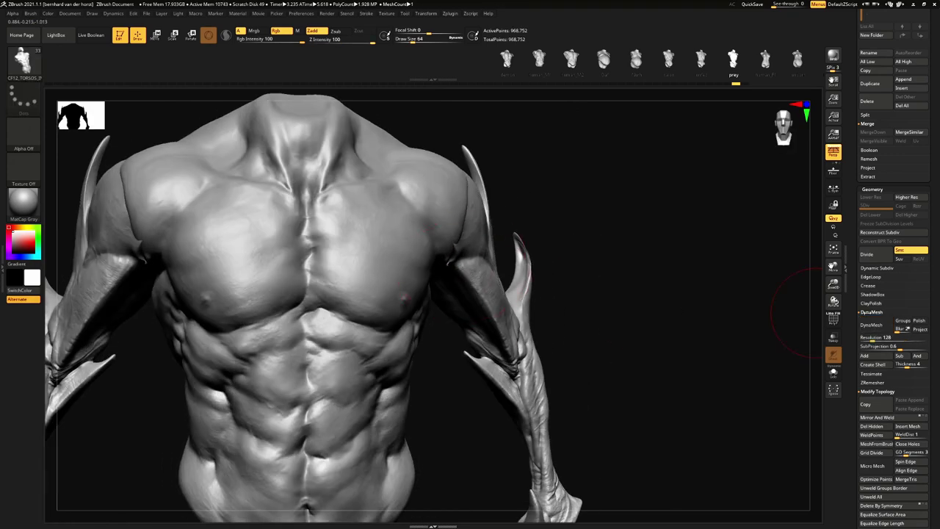
{"action": "key", "text": "ctrl+shift"}
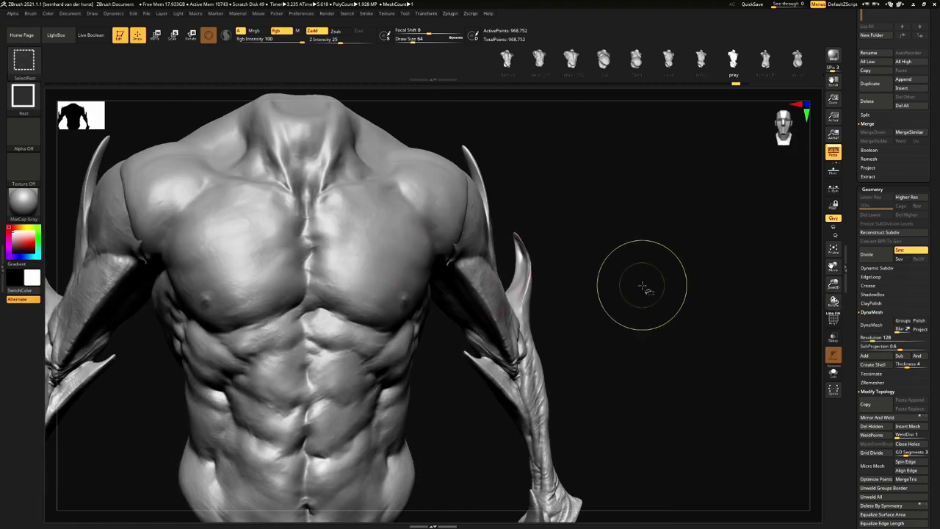
{"action": "scroll", "coordinate": [643, 287], "scroll_direction": "down", "scroll_amount": 3}
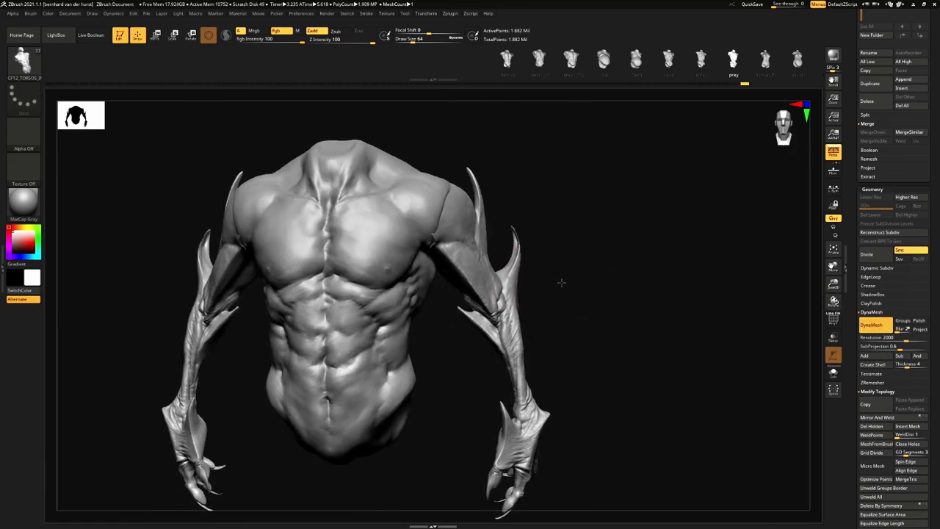
Fill the seam between the chest and shoulder with the SK_ClayFill brush at draw size 14 and Z intensity 10
{"action": "left_click_drag", "start_coordinate": [593, 261], "coordinate": [507, 264]}
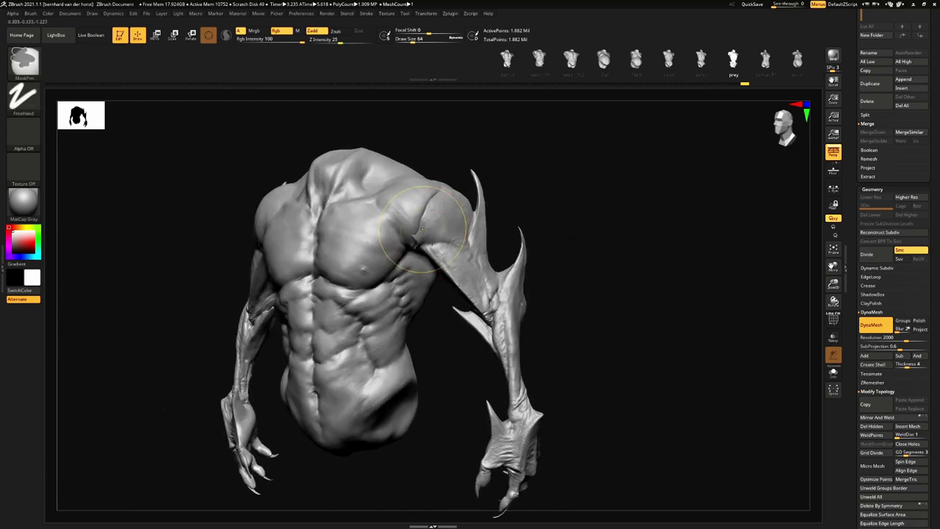
{"action": "right_click_drag", "start_coordinate": [481, 220], "coordinate": [478, 272], "text": "ctrl"}
{"action": "key", "text": "shift+f"}
{"action": "key", "text": "shift+f"}
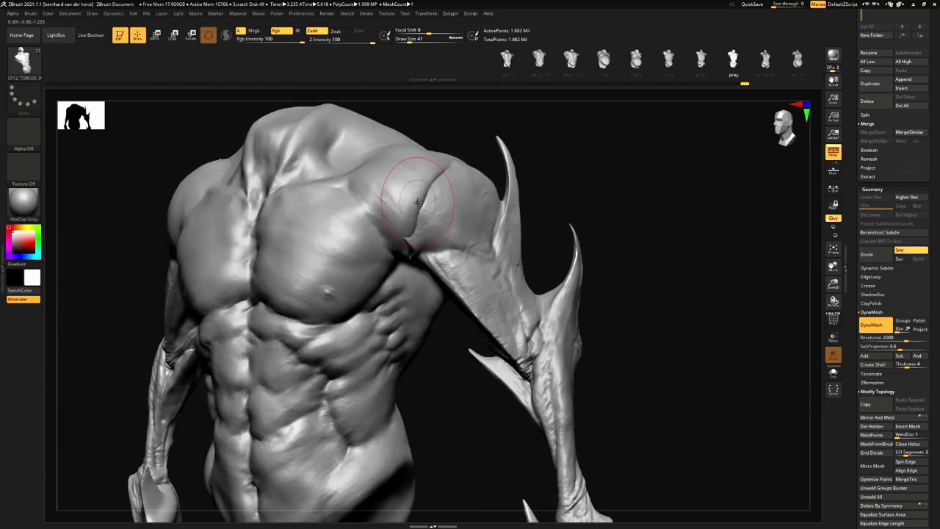
{"action": "mouse_move", "coordinate": [430, 206]}
{"action": "right_mouse_down"}
{"action": "mouse_move", "coordinate": [467, 213]}
{"action": "mouse_move", "coordinate": [435, 215]}
{"action": "right_mouse_up"}
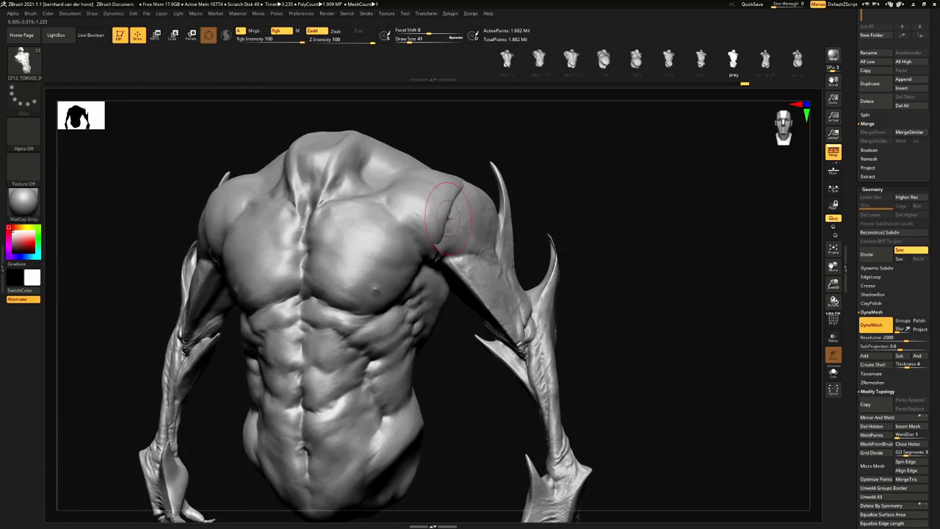
{"action": "key", "text": "1"}
{"action": "key", "text": "shift"}
{"action": "right_click_drag", "start_coordinate": [455, 190], "coordinate": [439, 190]}
{"action": "key", "text": "space"}
{"action": "mouse_move", "coordinate": [442, 192]}
{"action": "left_mouse_down"}
{"action": "mouse_move", "coordinate": [469, 178]}
{"action": "mouse_move", "coordinate": [460, 184]}
{"action": "left_mouse_up"}
{"action": "key", "text": "space"}
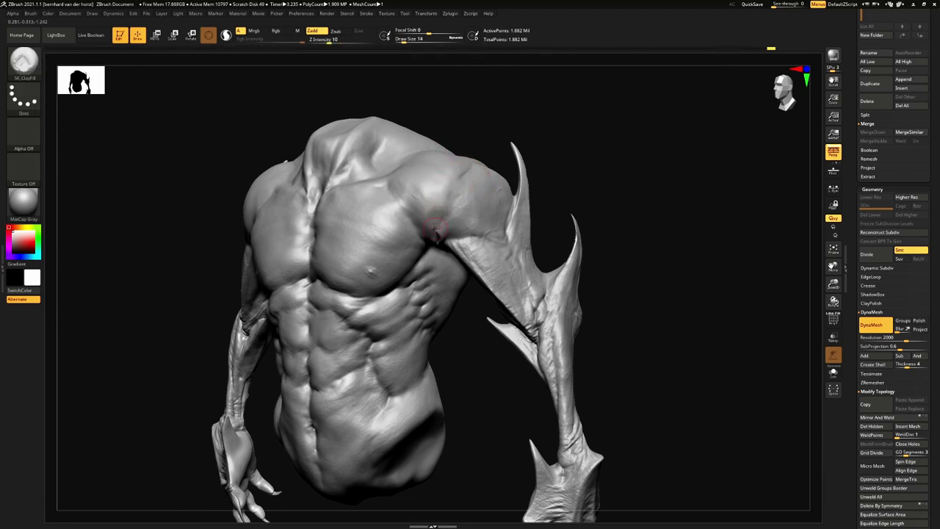
{"action": "right_click_drag", "start_coordinate": [439, 233], "coordinate": [438, 242]}
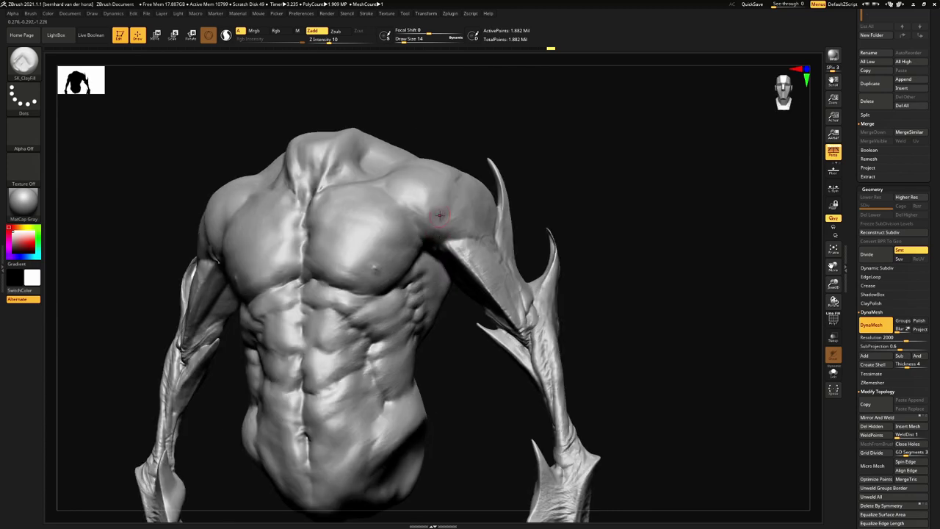
{"action": "right_click_drag", "start_coordinate": [454, 185], "coordinate": [446, 199]}
Try the Clay brush at Z intensity 30 on the front of the shoulder
{"action": "key", "text": "b"}
{"action": "key", "text": "c"}
{"action": "key", "text": "b"}
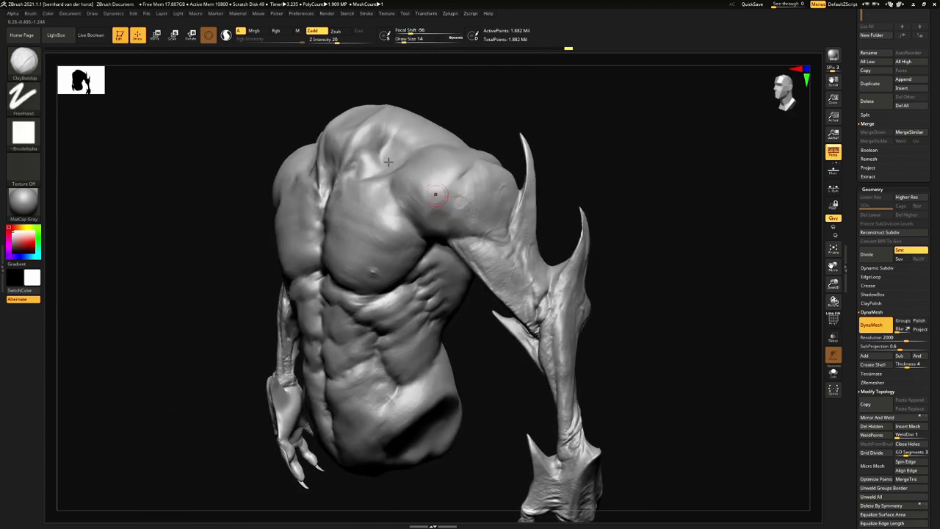
{"action": "key", "text": "b"}
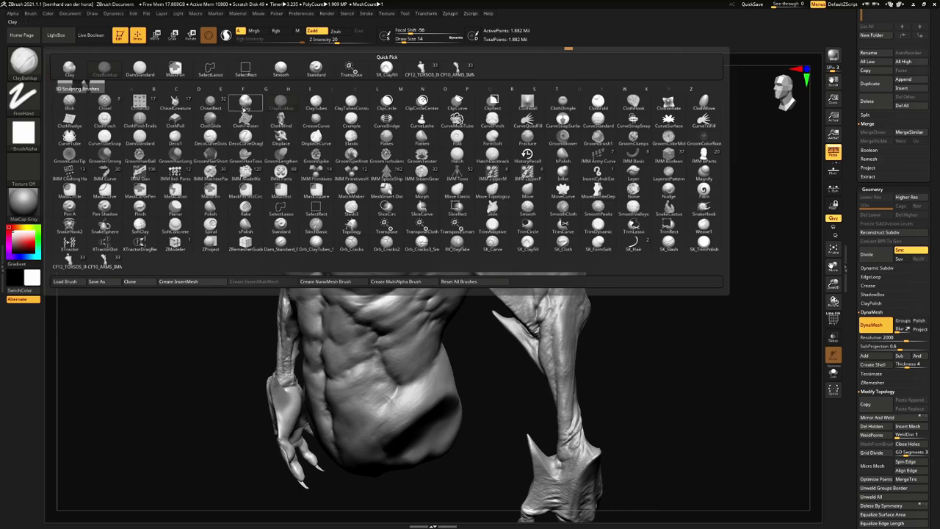
{"action": "left_click", "coordinate": [245, 103]}
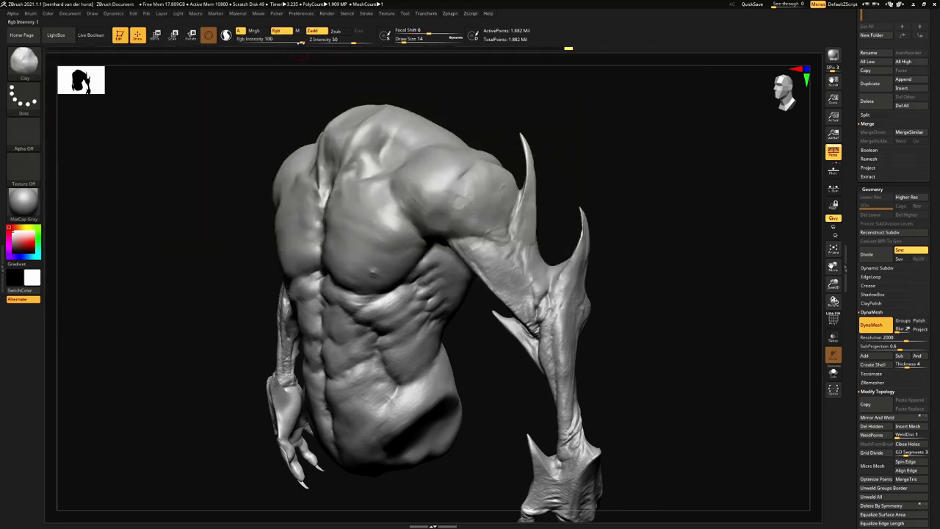
{"action": "type", "text": "30"}
{"action": "key", "text": "Return"}
{"action": "key", "text": "space"}
{"action": "left_click_drag", "start_coordinate": [450, 175], "coordinate": [454, 185]}
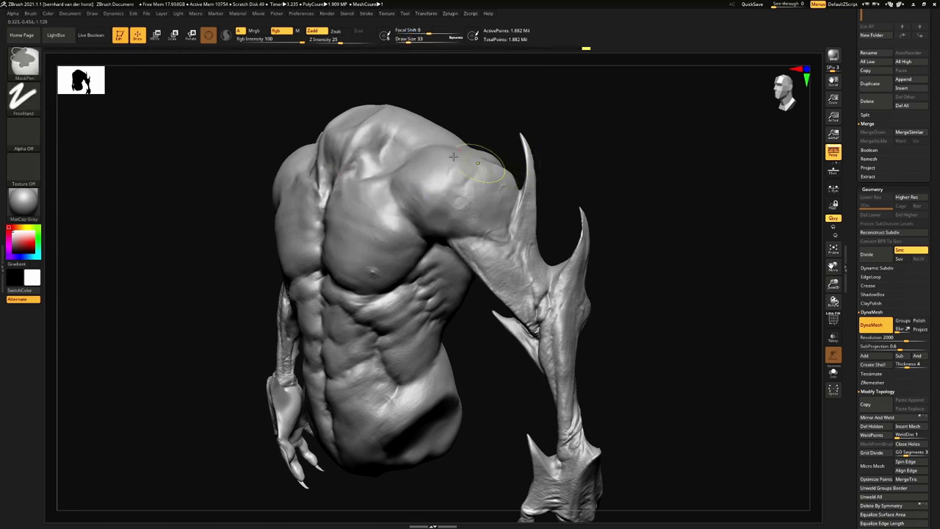
Set up the ClayBuildup brush with its alpha off and Z intensity 4, undoing the test stroke on the shoulder
{"action": "left_click", "coordinate": [24, 60]}
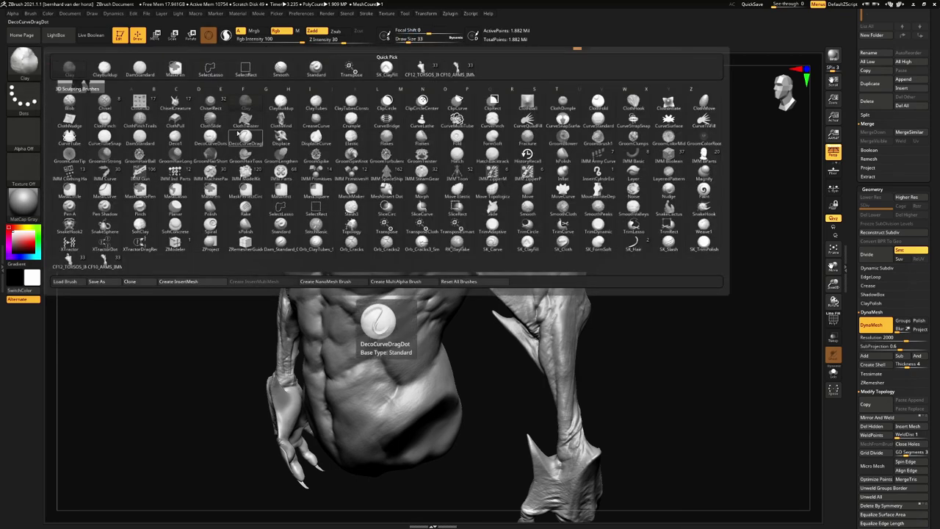
{"action": "left_click", "coordinate": [286, 107]}
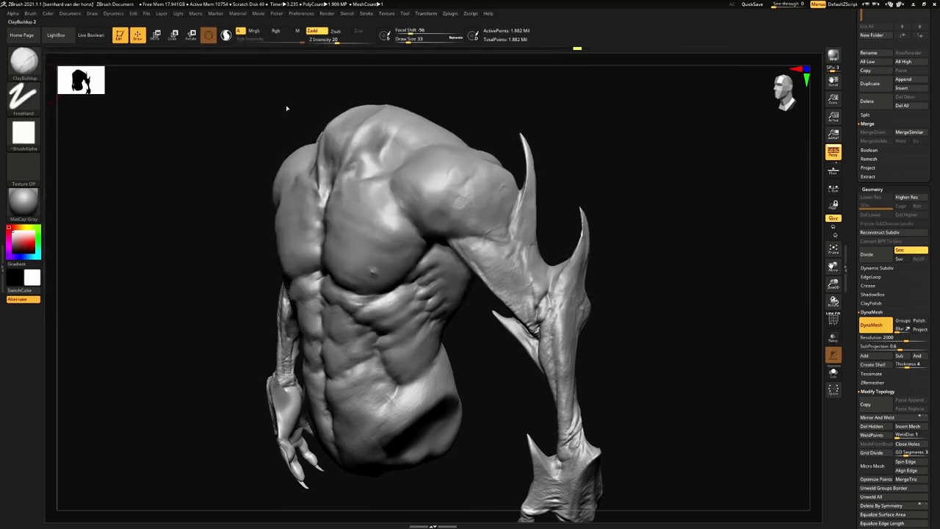
{"action": "mouse_move", "coordinate": [415, 173]}
{"action": "left_mouse_down"}
{"action": "mouse_move", "coordinate": [452, 169]}
{"action": "mouse_move", "coordinate": [460, 195]}
{"action": "left_mouse_up"}
{"action": "left_click", "coordinate": [39, 134]}
{"action": "left_click", "coordinate": [69, 139]}
{"action": "key", "text": "space"}
{"action": "left_click_drag", "start_coordinate": [468, 203], "coordinate": [478, 172]}
{"action": "key", "text": "ctrl+z"}
{"action": "left_click_drag", "start_coordinate": [335, 41], "coordinate": [328, 41]}
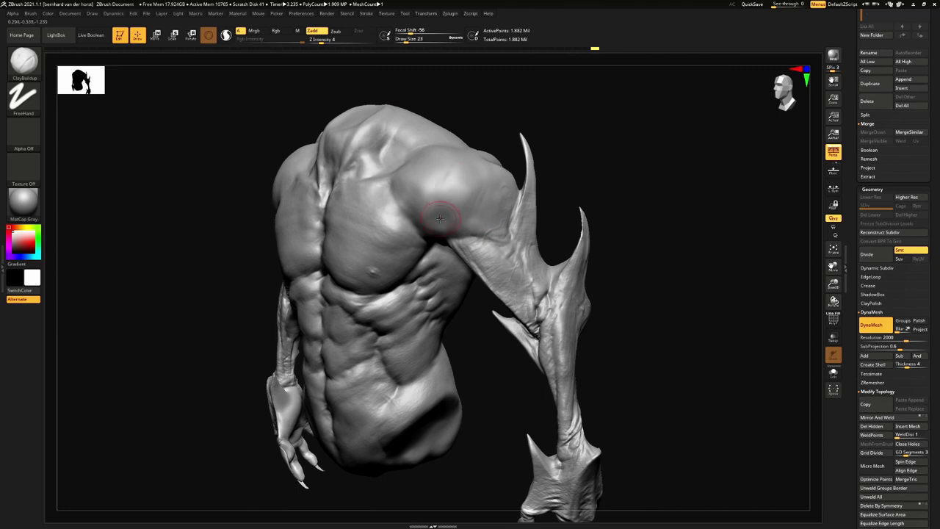
Blend the front of the shoulder into the chest and upper arm with light ClayBuildup strokes and the Smooth brush
{"action": "key", "text": "shift"}
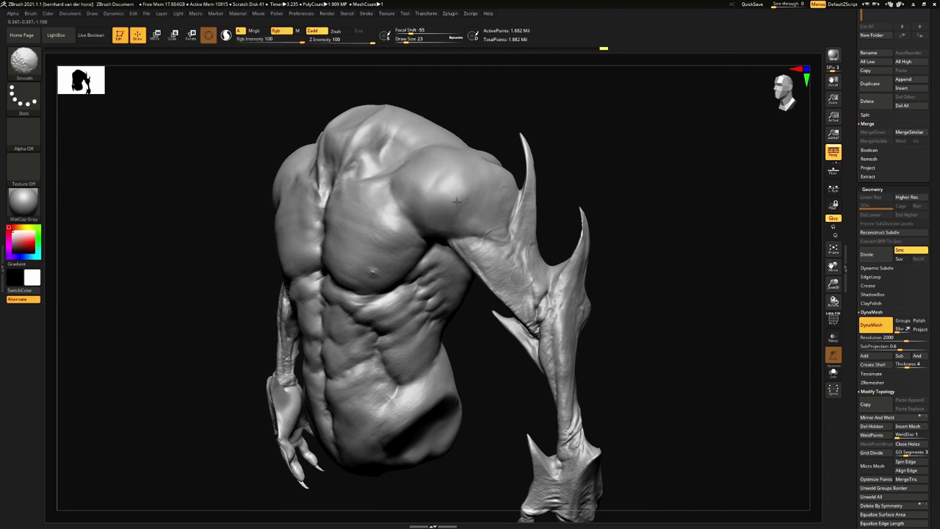
{"action": "mouse_move", "coordinate": [458, 193]}
{"action": "right_mouse_down"}
{"action": "mouse_move", "coordinate": [482, 184]}
{"action": "mouse_move", "coordinate": [479, 166]}
{"action": "right_mouse_up"}
{"action": "mouse_move", "coordinate": [479, 166]}
{"action": "right_mouse_down", "text": "shift"}
{"action": "mouse_move", "coordinate": [447, 168]}
{"action": "mouse_move", "coordinate": [468, 198]}
{"action": "mouse_move", "coordinate": [406, 195]}
{"action": "mouse_move", "coordinate": [399, 215]}
{"action": "mouse_move", "coordinate": [401, 208]}
{"action": "right_mouse_up", "text": "shift"}
{"action": "left_click_drag", "start_coordinate": [401, 208], "coordinate": [375, 205], "text": "shift"}
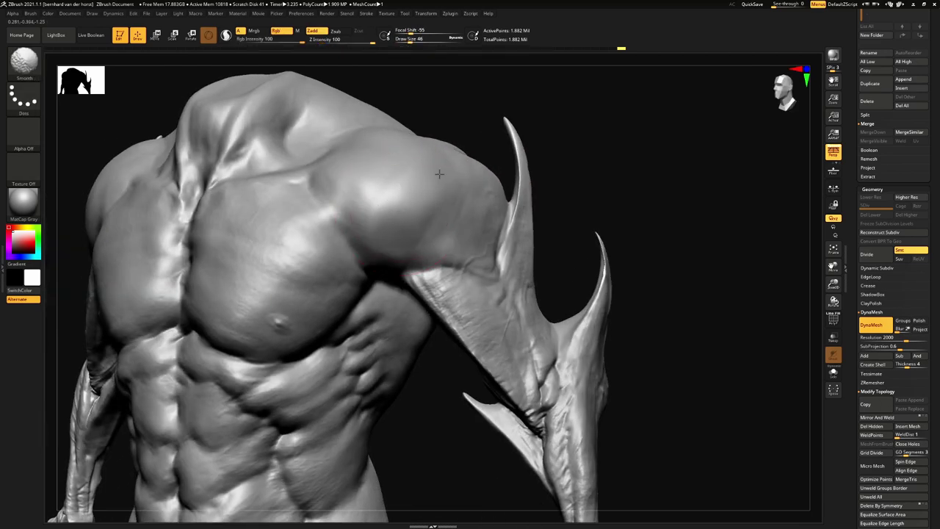
{"action": "right_click_drag", "start_coordinate": [434, 195], "coordinate": [481, 176]}
{"action": "key", "text": "space"}
{"action": "left_click_drag", "start_coordinate": [481, 176], "coordinate": [479, 179]}
Even out the remaining seam around the opposite shoulder and armpit with ClayBuildup and the Smooth brush
{"action": "mouse_move", "coordinate": [470, 181]}
{"action": "right_mouse_down"}
{"action": "mouse_move", "coordinate": [497, 183]}
{"action": "mouse_move", "coordinate": [455, 178]}
{"action": "mouse_move", "coordinate": [470, 180]}
{"action": "right_mouse_up"}
{"action": "mouse_move", "coordinate": [470, 180]}
{"action": "right_mouse_down", "text": "ctrl"}
{"action": "mouse_move", "coordinate": [470, 199]}
{"action": "mouse_move", "coordinate": [491, 201]}
{"action": "right_mouse_up", "text": "ctrl"}
{"action": "right_click_drag", "start_coordinate": [323, 192], "coordinate": [321, 235], "text": "ctrl"}
{"action": "left_click_drag", "start_coordinate": [311, 220], "coordinate": [304, 201], "text": "shift"}
{"action": "mouse_move", "coordinate": [324, 227]}
{"action": "right_mouse_down"}
{"action": "mouse_move", "coordinate": [378, 242]}
{"action": "mouse_move", "coordinate": [434, 276]}
{"action": "right_mouse_up"}
{"action": "key", "text": "space"}
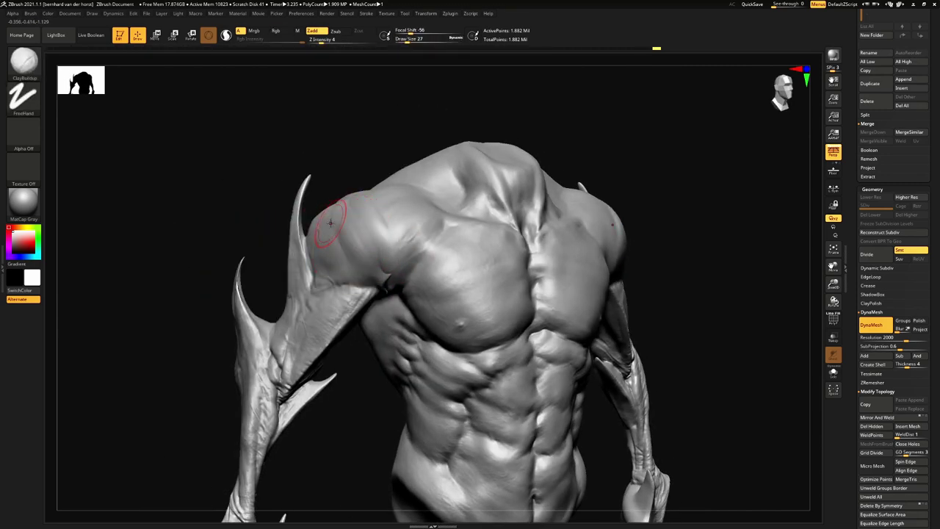
{"action": "key", "text": "shift"}
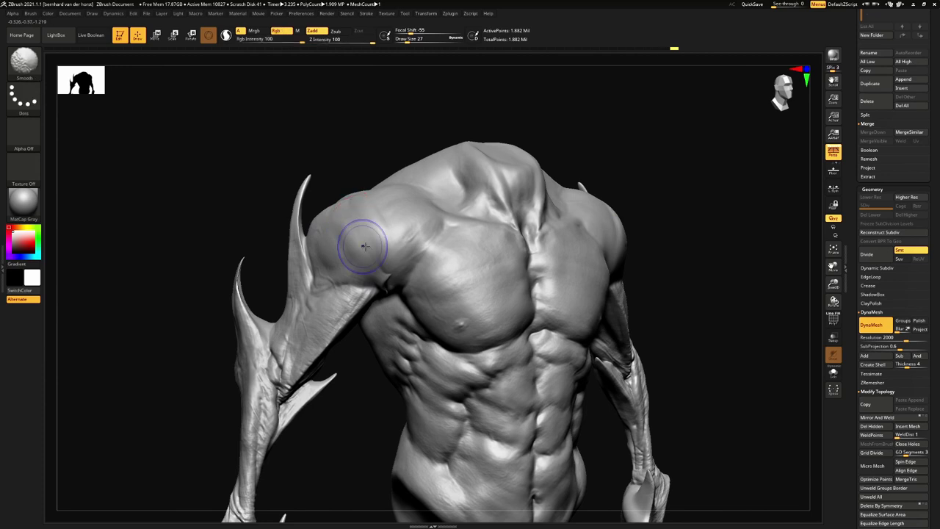
{"action": "right_click_drag", "start_coordinate": [365, 248], "coordinate": [388, 242]}
{"action": "key", "text": "space"}
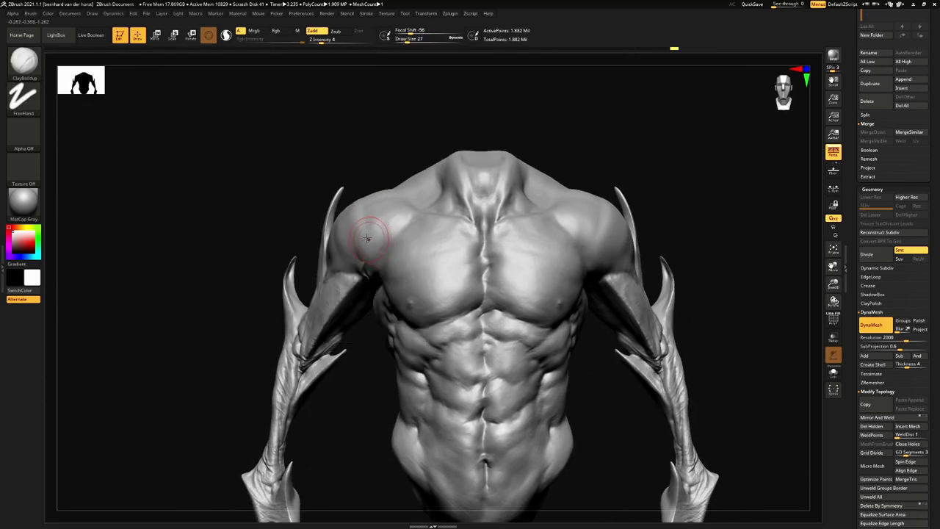
{"action": "key", "text": "shift"}
Load the Smooth Stronger brush from the LightBox Smooth brushes as the smoothing brush
{"action": "left_click", "coordinate": [55, 35]}
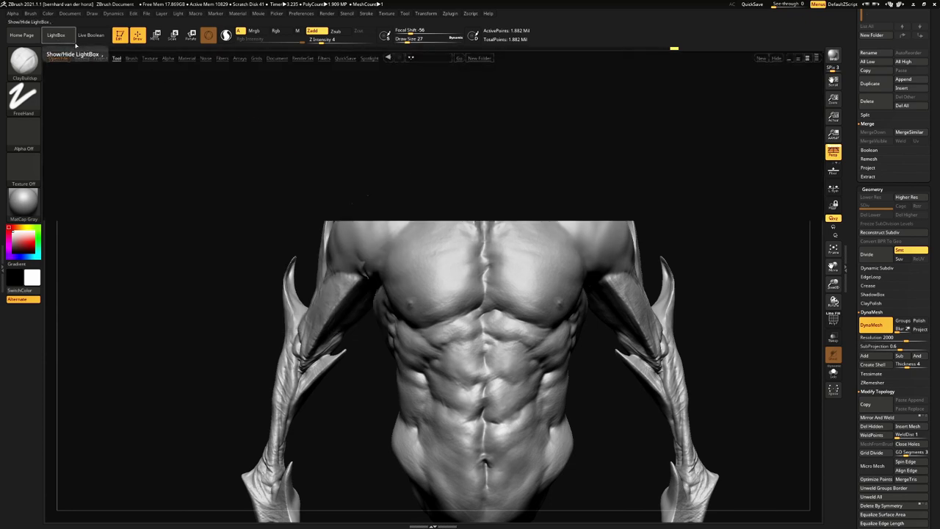
{"action": "left_click", "coordinate": [132, 58]}
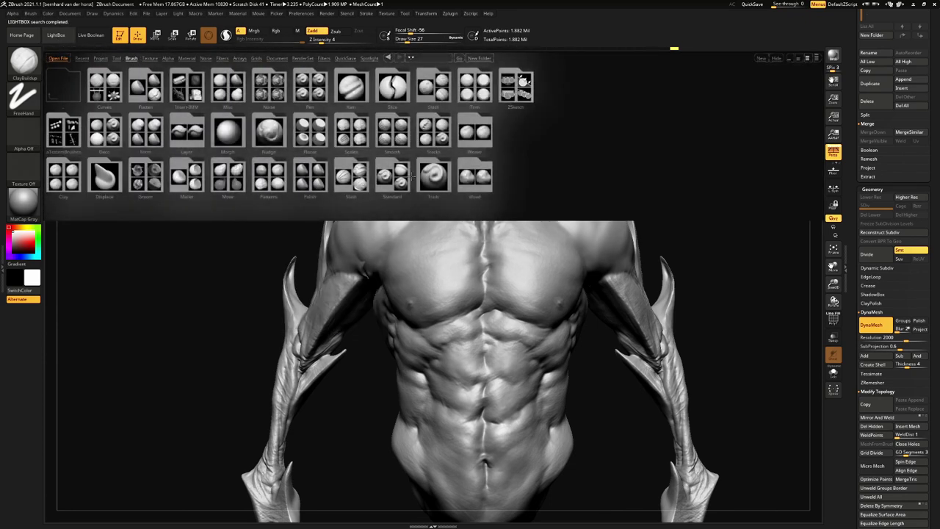
{"action": "double_click", "coordinate": [393, 151]}
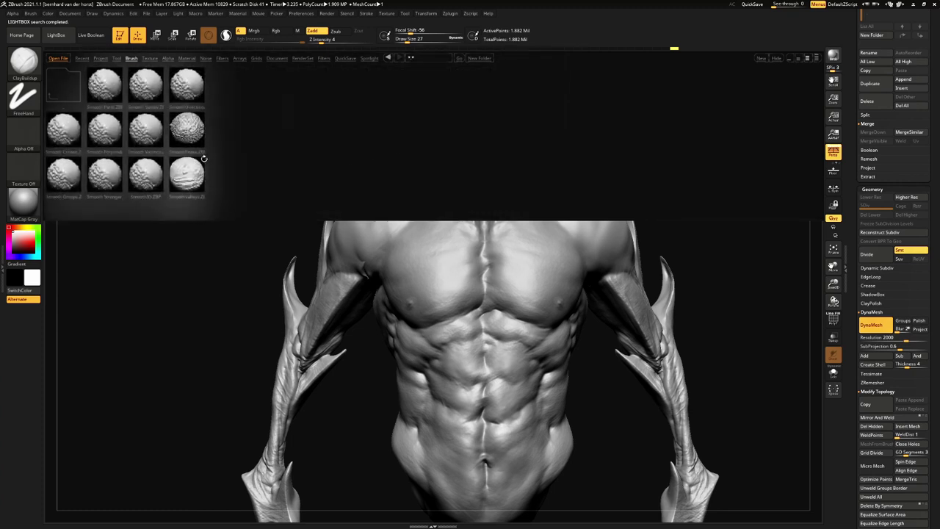
{"action": "double_click", "coordinate": [108, 180]}
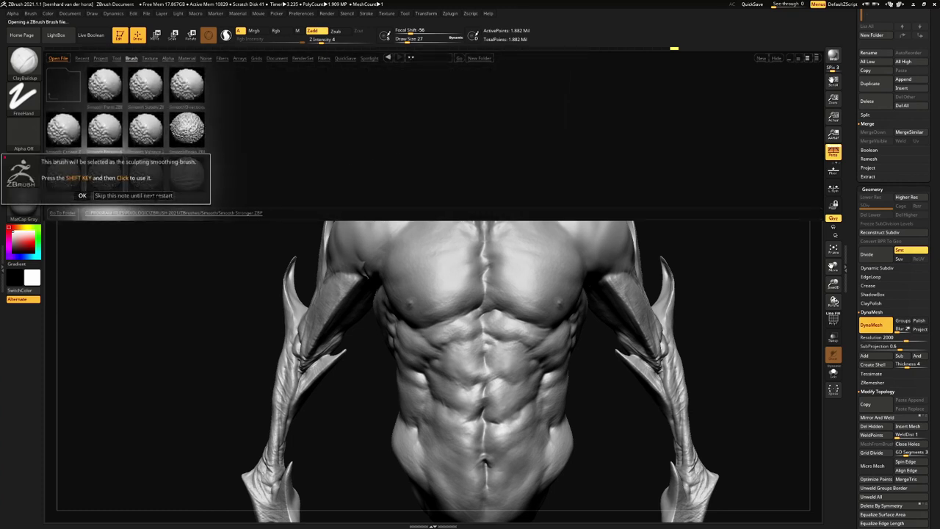
{"action": "left_click", "coordinate": [83, 195]}
Smooth the front and side of the shoulders with the Smooth Stronger brush, adjusting its draw size
{"action": "right_click_drag", "start_coordinate": [366, 229], "coordinate": [417, 226]}
{"action": "mouse_move", "coordinate": [312, 240]}
{"action": "left_mouse_down", "text": "shift"}
{"action": "mouse_move", "coordinate": [319, 215]}
{"action": "mouse_move", "coordinate": [326, 225]}
{"action": "left_mouse_up", "text": "shift"}
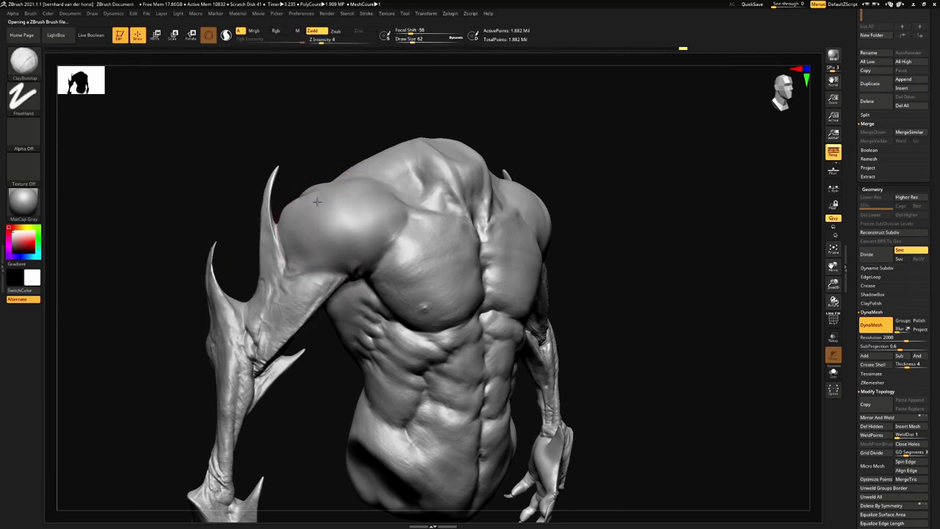
{"action": "right_click_drag", "start_coordinate": [340, 213], "coordinate": [301, 214], "text": "shift"}
{"action": "mouse_move", "coordinate": [476, 257]}
{"action": "right_mouse_down", "text": "ctrl"}
{"action": "mouse_move", "coordinate": [462, 237]}
{"action": "mouse_move", "coordinate": [480, 266]}
{"action": "right_mouse_up", "text": "ctrl"}
{"action": "key", "text": "space"}
{"action": "left_click_drag", "start_coordinate": [464, 236], "coordinate": [458, 236]}
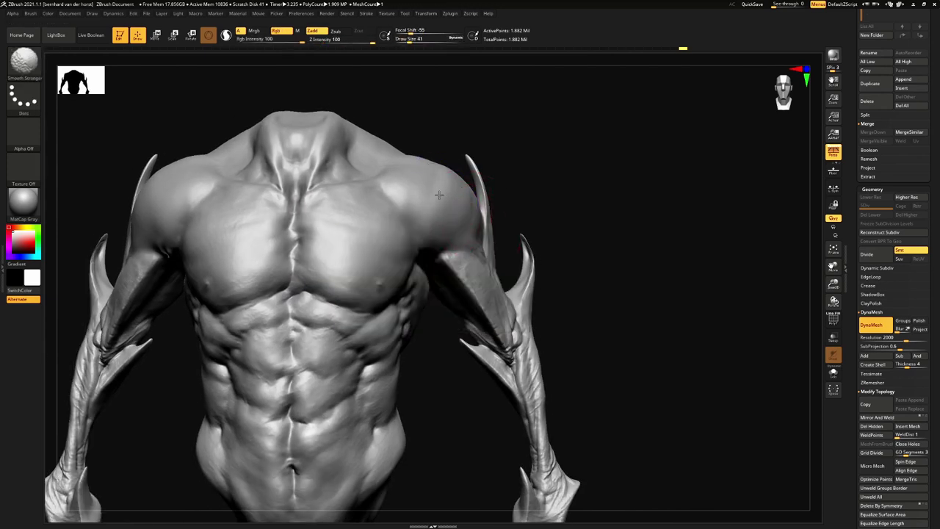
Smooth the rear shoulder seam between the upper back and the arm with the Smooth Stronger brush
{"action": "right_click_drag", "start_coordinate": [464, 210], "coordinate": [405, 224], "text": "ctrl"}
{"action": "right_click_drag", "start_coordinate": [405, 223], "coordinate": [383, 203]}
{"action": "right_click_drag", "start_coordinate": [345, 262], "coordinate": [342, 277]}
{"action": "right_click_drag", "start_coordinate": [341, 278], "coordinate": [363, 316], "text": "ctrl"}
{"action": "mouse_move", "coordinate": [439, 149]}
{"action": "left_mouse_down", "text": "shift"}
{"action": "mouse_move", "coordinate": [440, 159]}
{"action": "mouse_move", "coordinate": [449, 136]}
{"action": "mouse_move", "coordinate": [451, 167]}
{"action": "mouse_move", "coordinate": [456, 140]}
{"action": "left_mouse_up", "text": "shift"}
Fill the deep crease at the back of the shoulder with the SK_ClayFill brush at draw size 35
{"action": "key", "text": "2"}
{"action": "key", "text": "s"}
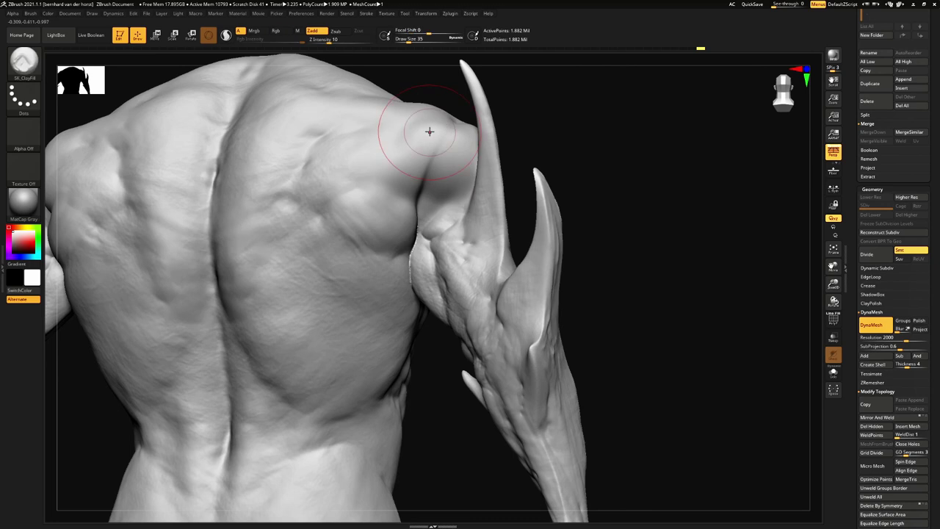
{"action": "key", "text": "f"}
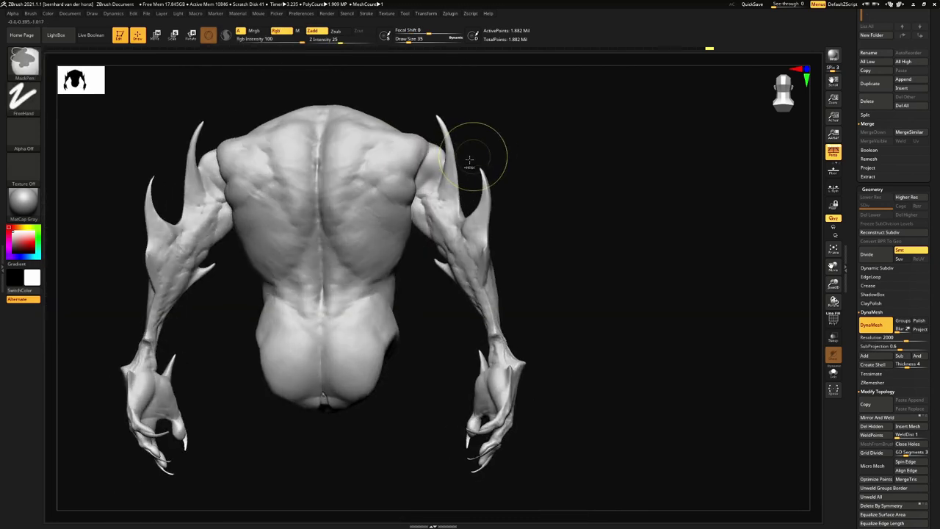
{"action": "key", "text": "space"}
{"action": "right_click_drag", "start_coordinate": [434, 153], "coordinate": [427, 162], "text": "ctrl"}
{"action": "key", "text": "bracketright"}
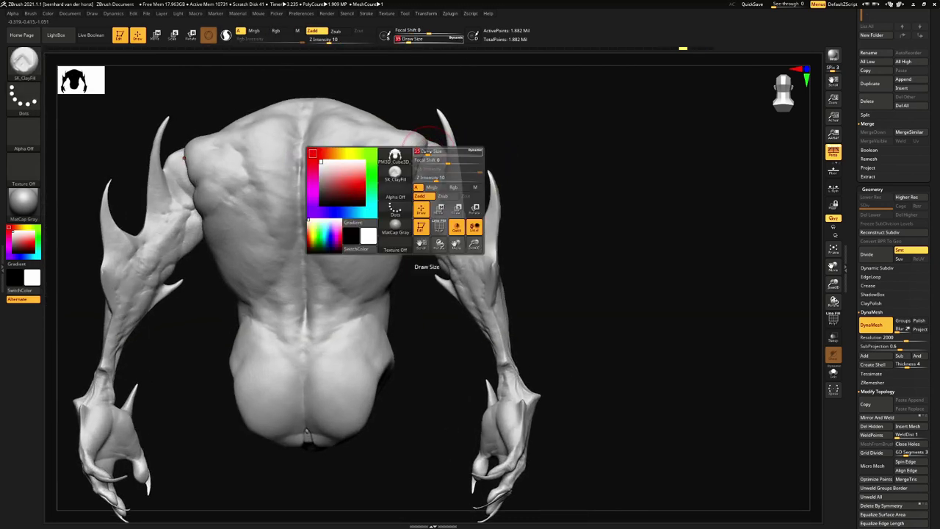
{"action": "mouse_move", "coordinate": [427, 151]}
{"action": "left_mouse_down", "text": "alt"}
{"action": "mouse_move", "coordinate": [417, 178]}
{"action": "mouse_move", "coordinate": [421, 151]}
{"action": "mouse_move", "coordinate": [412, 149]}
{"action": "mouse_move", "coordinate": [412, 177]}
{"action": "mouse_move", "coordinate": [409, 145]}
{"action": "mouse_move", "coordinate": [417, 183]}
{"action": "left_mouse_up", "text": "alt"}
{"action": "mouse_move", "coordinate": [418, 184]}
{"action": "right_mouse_down"}
{"action": "mouse_move", "coordinate": [392, 220]}
{"action": "mouse_move", "coordinate": [427, 188]}
{"action": "mouse_move", "coordinate": [423, 173]}
{"action": "right_mouse_up"}
Smooth the filled shoulder from the side, front and back with the Smooth Stronger brush
{"action": "key", "text": "shift"}
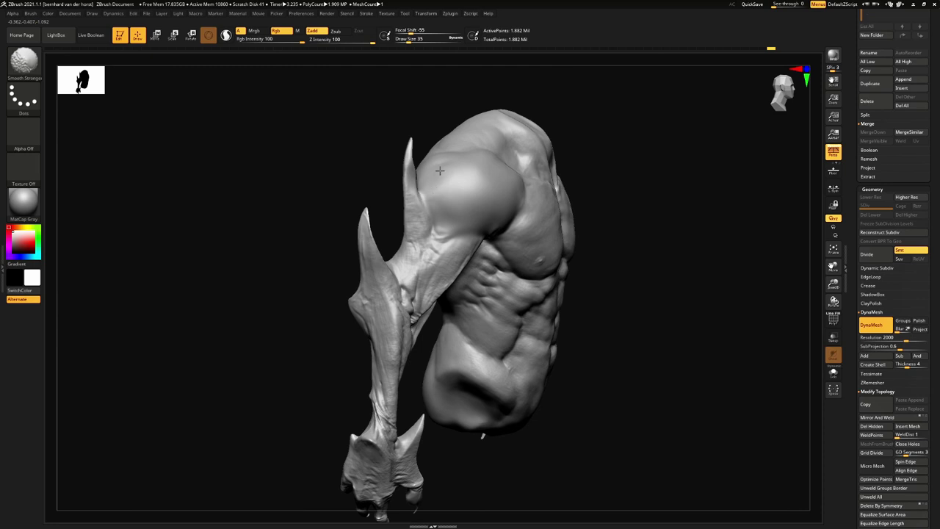
{"action": "mouse_move", "coordinate": [439, 174]}
{"action": "right_mouse_down"}
{"action": "mouse_move", "coordinate": [398, 218]}
{"action": "mouse_move", "coordinate": [424, 206]}
{"action": "right_mouse_up"}
{"action": "mouse_move", "coordinate": [423, 206]}
{"action": "right_mouse_down", "text": "alt"}
{"action": "mouse_move", "coordinate": [434, 194]}
{"action": "mouse_move", "coordinate": [500, 208]}
{"action": "mouse_move", "coordinate": [436, 218]}
{"action": "mouse_move", "coordinate": [459, 223]}
{"action": "right_mouse_up", "text": "alt"}
{"action": "right_click_drag", "start_coordinate": [458, 223], "coordinate": [455, 235], "text": "ctrl"}
{"action": "left_click_drag", "start_coordinate": [326, 234], "coordinate": [345, 220], "text": "shift"}
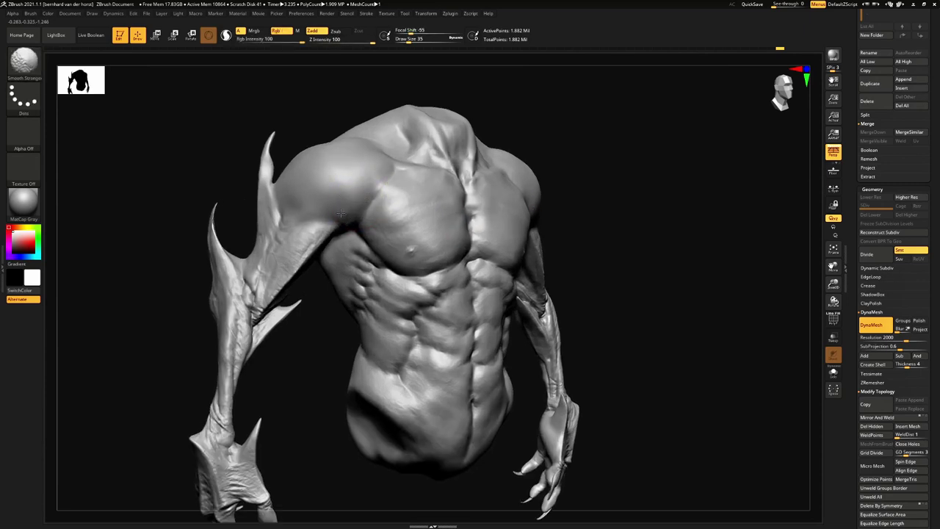
{"action": "mouse_move", "coordinate": [333, 204]}
{"action": "right_mouse_down"}
{"action": "mouse_move", "coordinate": [312, 207]}
{"action": "mouse_move", "coordinate": [315, 185]}
{"action": "mouse_move", "coordinate": [403, 177]}
{"action": "right_mouse_up"}
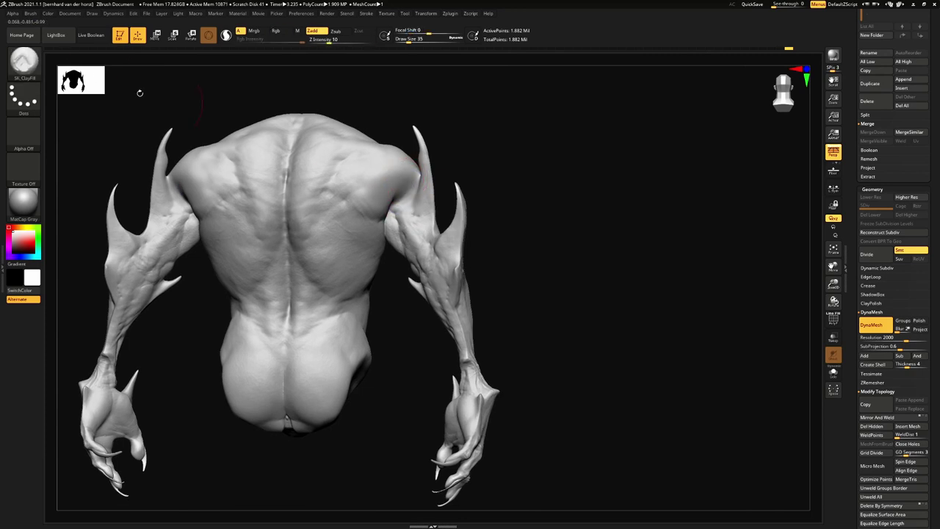
Refine the crease behind the shoulder with the SK_ClayFill brush at draw size 27 and blend it with Smooth Stronger
{"action": "mouse_move", "coordinate": [401, 161]}
{"action": "right_mouse_down", "text": "shift"}
{"action": "mouse_move", "coordinate": [394, 176]}
{"action": "mouse_move", "coordinate": [373, 176]}
{"action": "mouse_move", "coordinate": [384, 177]}
{"action": "right_mouse_up", "text": "shift"}
{"action": "key", "text": "b"}
{"action": "key", "text": "m"}
{"action": "key", "text": "v"}
{"action": "key", "text": "b"}
{"action": "key", "text": "c"}
{"action": "key", "text": "b"}
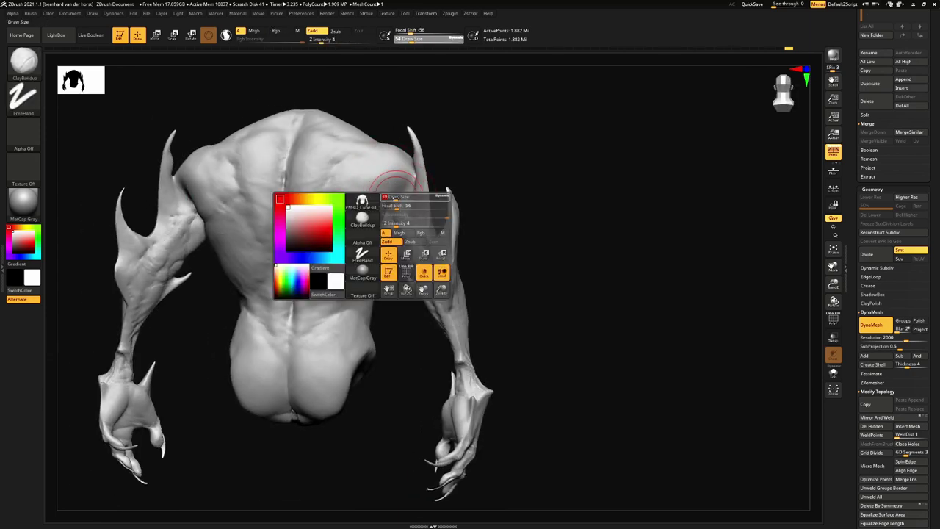
{"action": "key", "text": "s"}
{"action": "key", "text": "b"}
{"action": "key", "text": "s"}
{"action": "key", "text": "k"}
{"action": "key", "text": "s"}
{"action": "left_click_drag", "start_coordinate": [400, 194], "coordinate": [393, 203]}
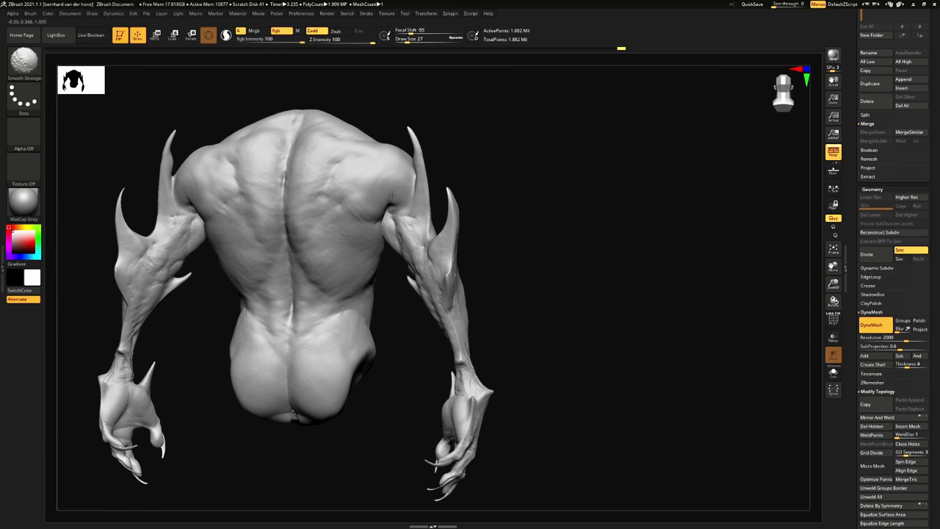
{"action": "mouse_move", "coordinate": [401, 190]}
{"action": "right_mouse_down", "text": "shift"}
{"action": "mouse_move", "coordinate": [409, 193]}
{"action": "mouse_move", "coordinate": [400, 213]}
{"action": "right_mouse_up", "text": "shift"}
{"action": "left_click_drag", "start_coordinate": [392, 195], "coordinate": [397, 204]}
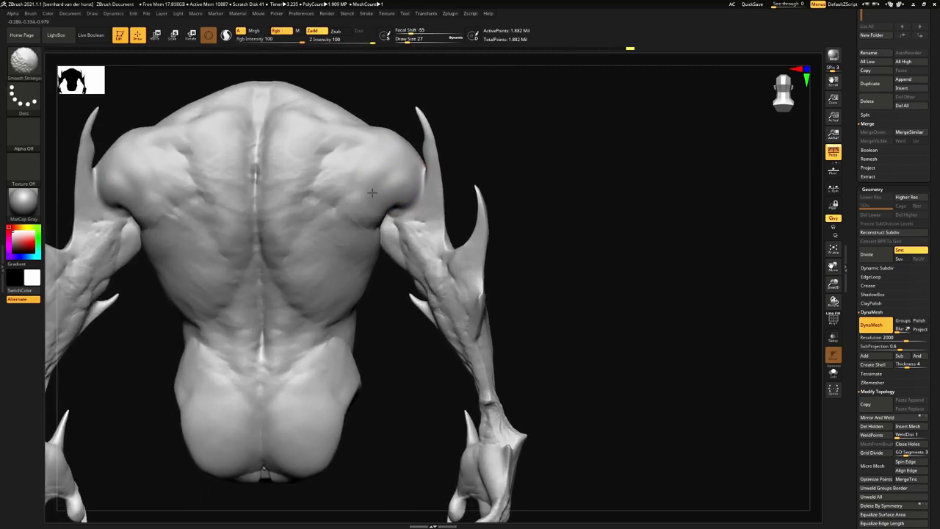
Duplicate the sculpted torso-and-arms subtool, make the copy active and hide the original
{"action": "right_click_drag", "start_coordinate": [455, 176], "coordinate": [330, 185]}
{"action": "right_click_drag", "start_coordinate": [470, 227], "coordinate": [468, 194], "text": "ctrl"}
{"action": "mouse_move", "coordinate": [468, 194]}
{"action": "right_mouse_down", "text": "alt"}
{"action": "mouse_move", "coordinate": [377, 202]}
{"action": "mouse_move", "coordinate": [409, 215]}
{"action": "mouse_move", "coordinate": [370, 193]}
{"action": "mouse_move", "coordinate": [409, 178]}
{"action": "right_mouse_up", "text": "alt"}
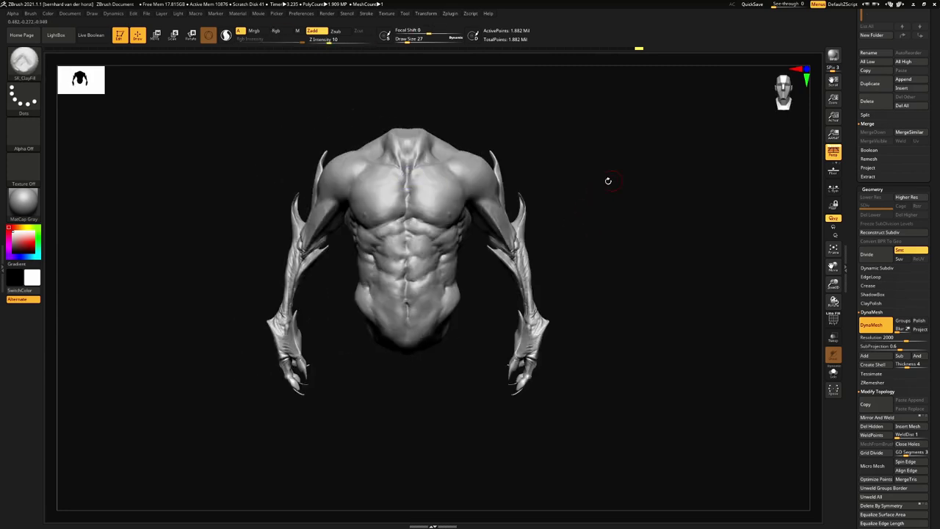
{"action": "mouse_move", "coordinate": [568, 182]}
{"action": "right_mouse_down"}
{"action": "mouse_move", "coordinate": [518, 181]}
{"action": "mouse_move", "coordinate": [496, 152]}
{"action": "mouse_move", "coordinate": [506, 149]}
{"action": "right_mouse_up"}
{"action": "right_click_drag", "start_coordinate": [505, 150], "coordinate": [547, 214], "text": "alt"}
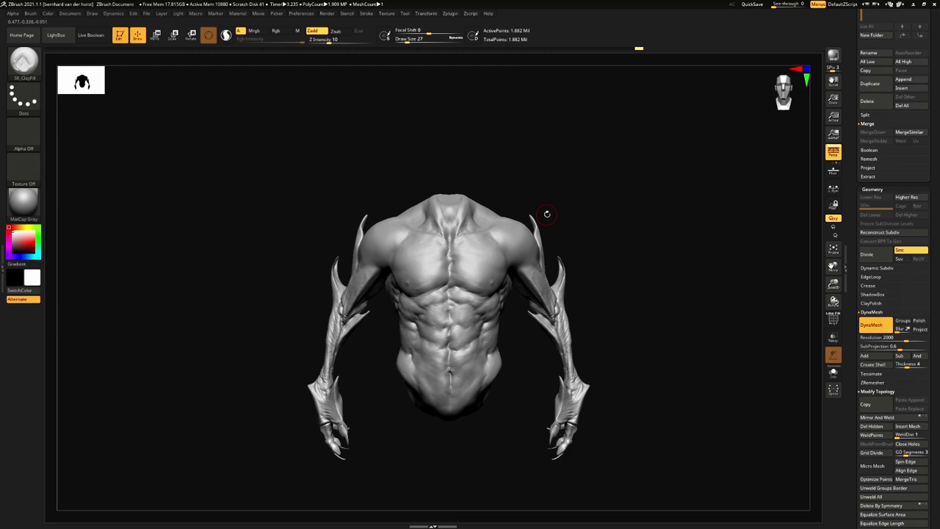
{"action": "left_click_drag", "start_coordinate": [936, 176], "coordinate": [937, 244]}
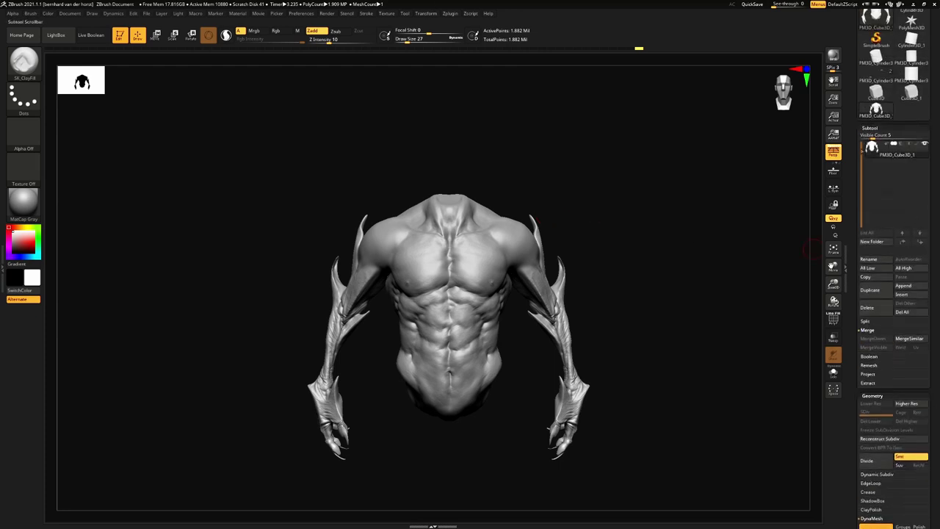
{"action": "left_click", "coordinate": [869, 290]}
{"action": "left_click", "coordinate": [925, 145]}
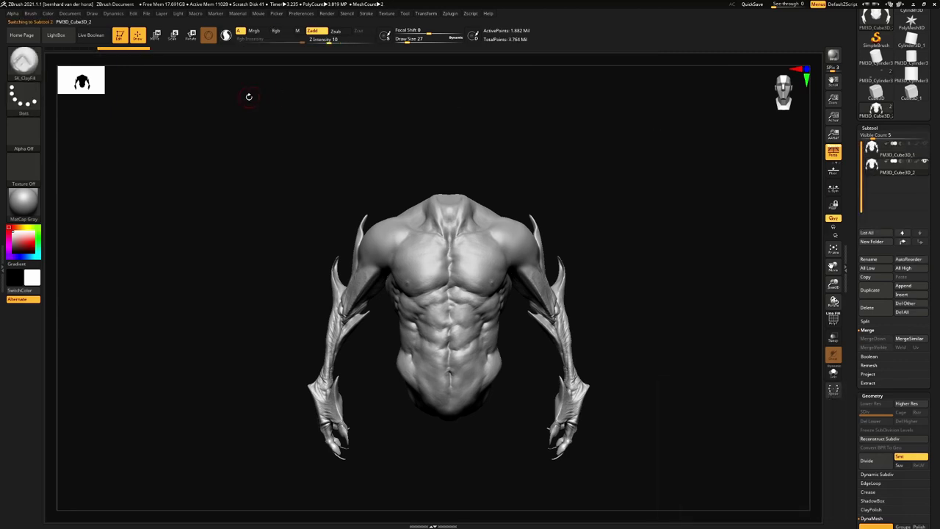
ZRemesh the duplicated subtool with a target polygon count of 5 and check its new topology in wireframe display
{"action": "scroll", "coordinate": [931, 227], "scroll_direction": "down", "scroll_amount": 5}
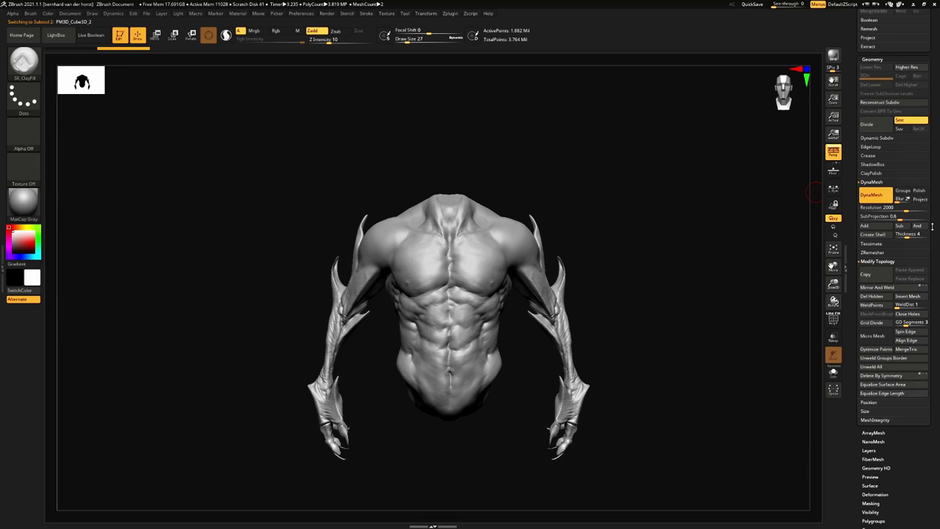
{"action": "left_click", "coordinate": [874, 253]}
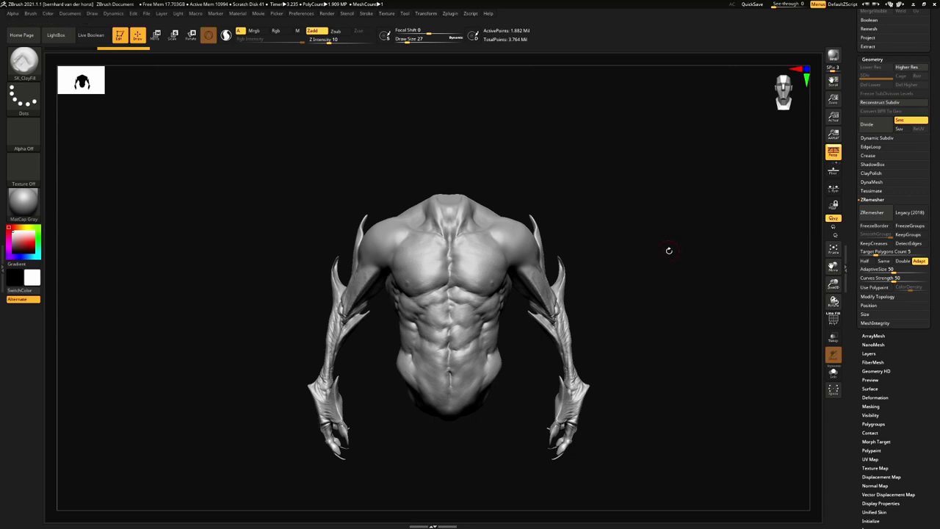
{"action": "left_click_drag", "start_coordinate": [673, 252], "coordinate": [782, 240]}
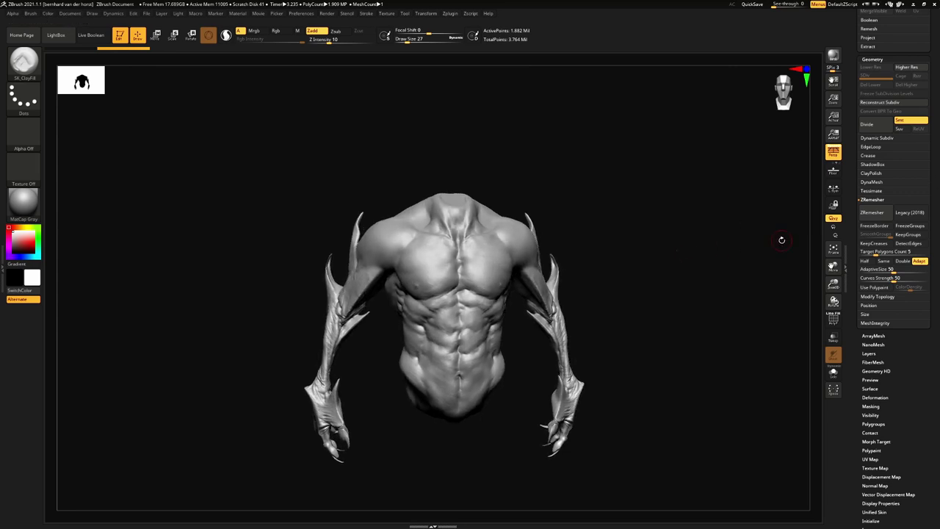
{"action": "left_click", "coordinate": [872, 212]}
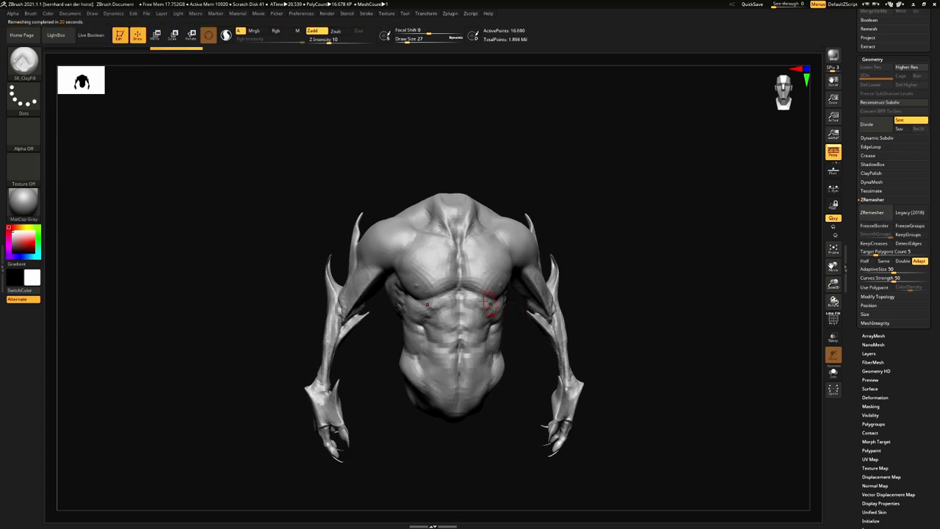
{"action": "right_click_drag", "start_coordinate": [456, 298], "coordinate": [517, 324], "text": "alt"}
{"action": "right_click_drag", "start_coordinate": [517, 324], "coordinate": [501, 309], "text": "ctrl"}
{"action": "key", "text": "shift+f"}
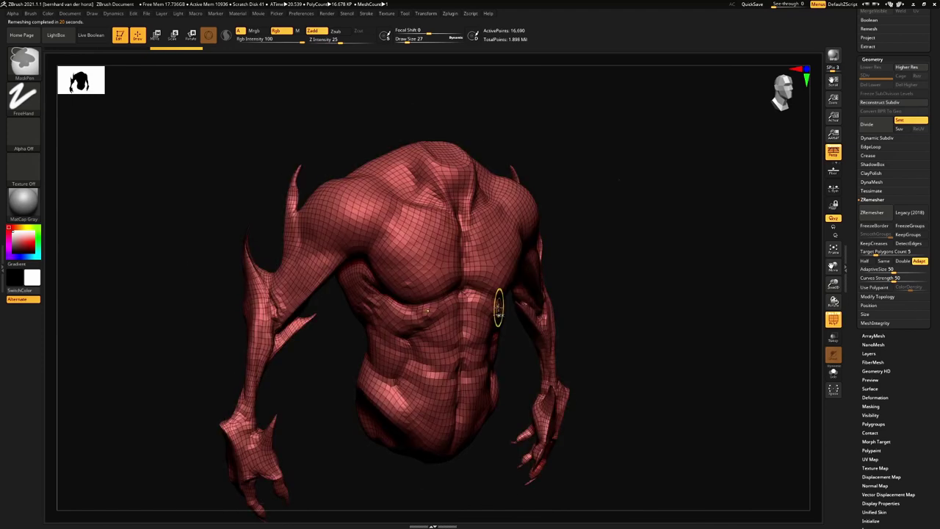
{"action": "right_click_drag", "start_coordinate": [439, 285], "coordinate": [536, 318], "text": "ctrl"}
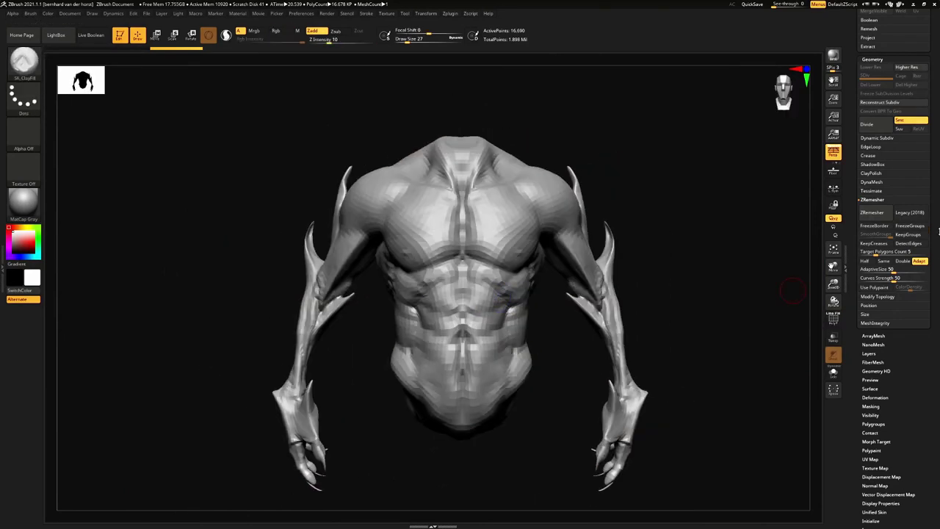
Make the original high-resolution subtool visible again and isolate the remeshed copy with Solo mode
{"action": "scroll", "coordinate": [938, 231], "scroll_direction": "up", "scroll_amount": 10}
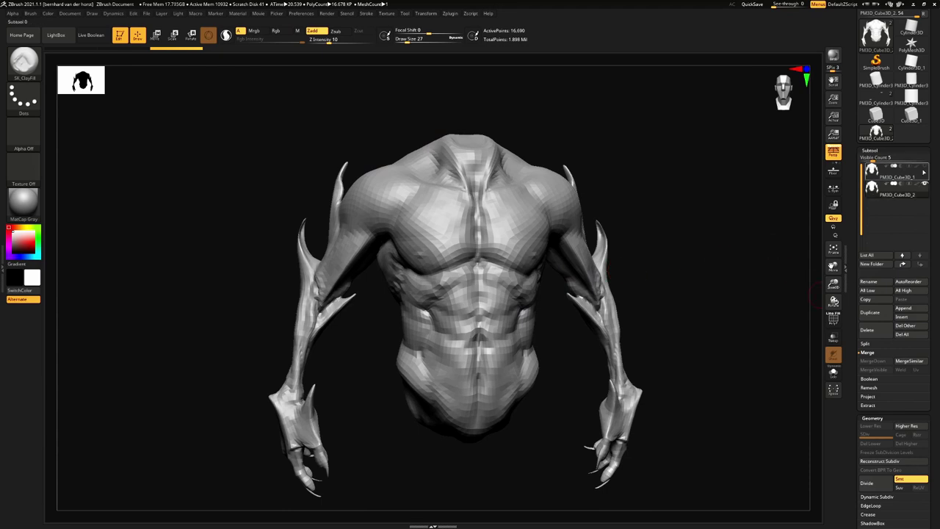
{"action": "left_click", "coordinate": [924, 169]}
{"action": "left_click", "coordinate": [924, 169]}
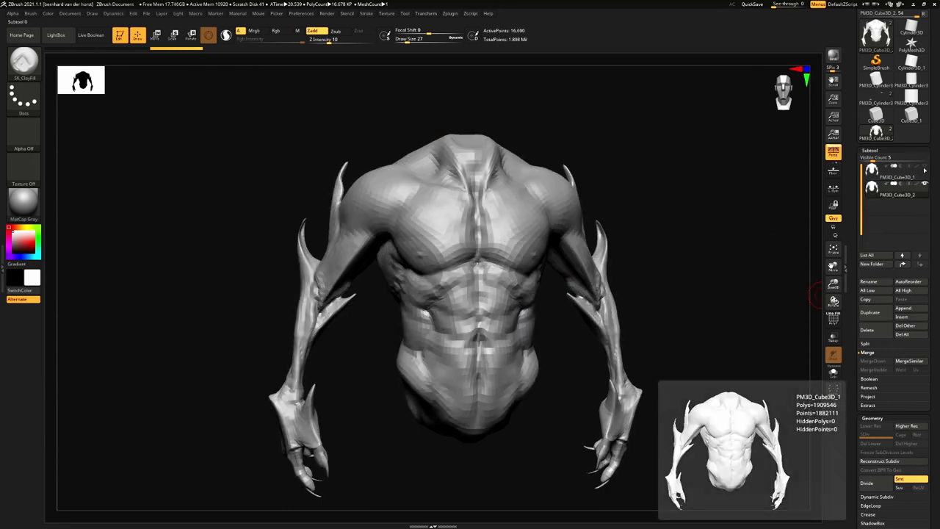
{"action": "left_click", "coordinate": [925, 170]}
{"action": "mouse_move", "coordinate": [723, 295]}
{"action": "left_mouse_down", "text": "alt"}
{"action": "mouse_move", "coordinate": [723, 243]}
{"action": "mouse_move", "coordinate": [743, 246]}
{"action": "left_mouse_up", "text": "alt"}
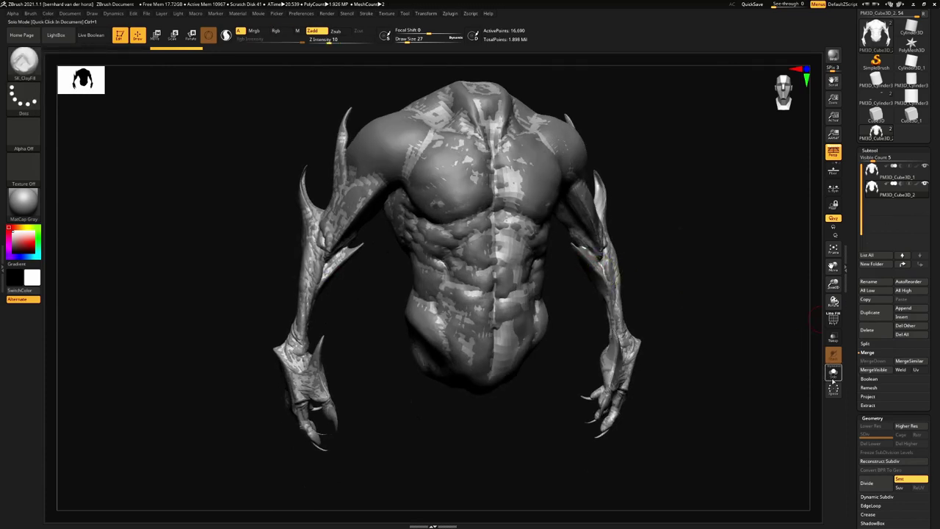
{"action": "left_click", "coordinate": [832, 373]}
{"action": "right_click_drag", "start_coordinate": [616, 311], "coordinate": [596, 299], "text": "alt"}
Subdivide the remeshed copy step by step to level 4, projecting the original's details onto it with ProjectAll
{"action": "left_click", "coordinate": [867, 397]}
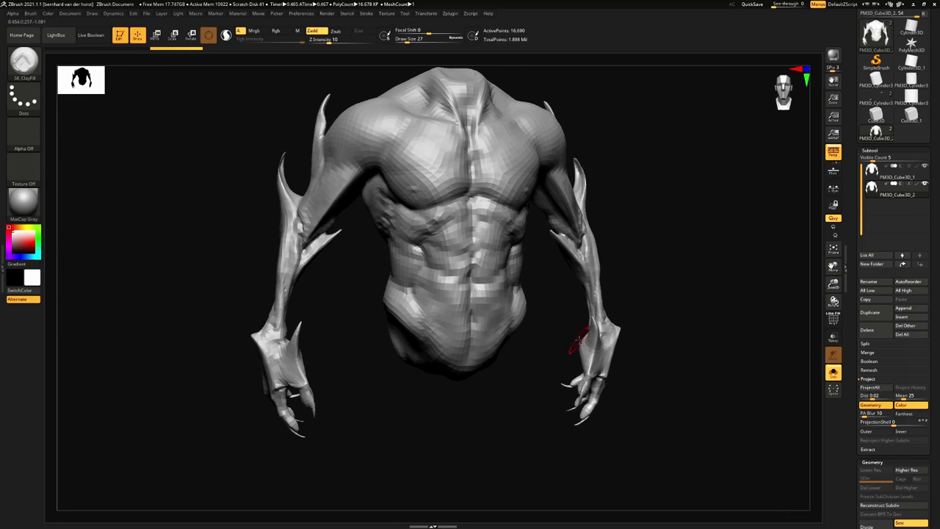
{"action": "left_click_drag", "start_coordinate": [782, 238], "coordinate": [731, 290]}
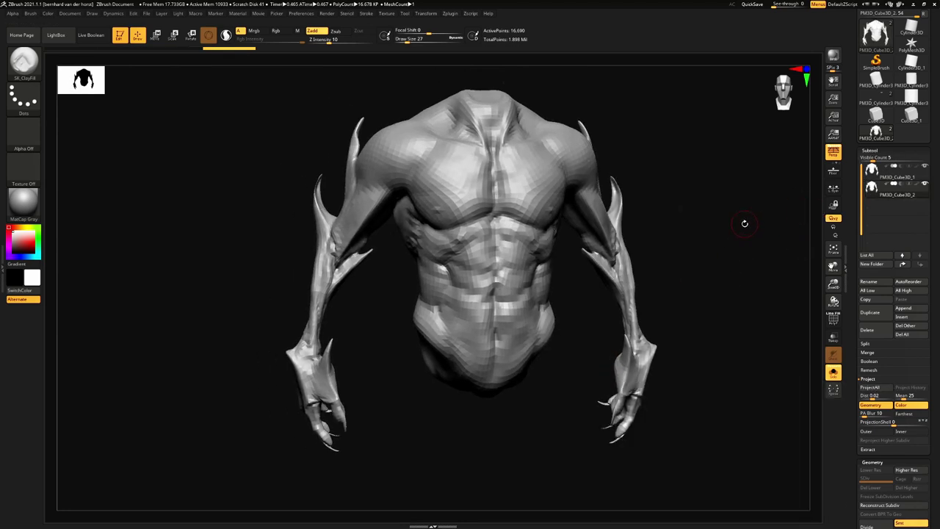
{"action": "key", "text": "ctrl+d"}
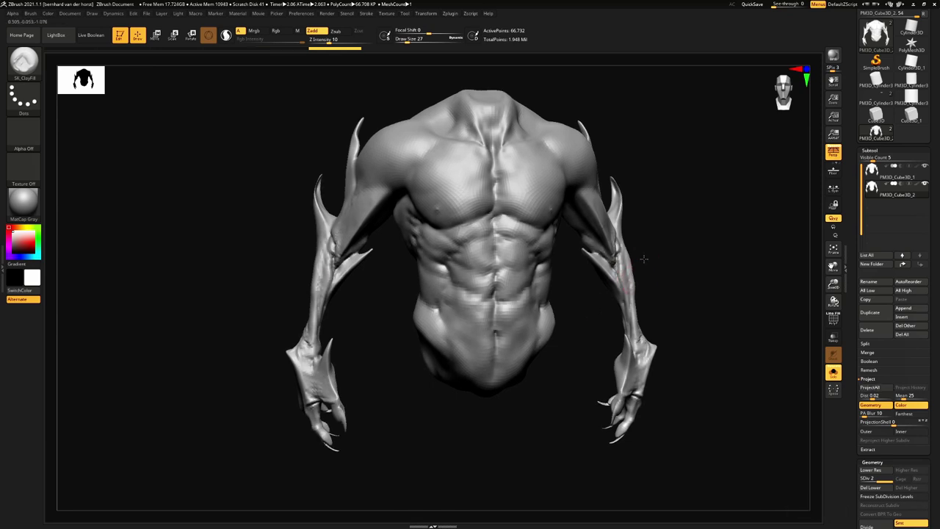
{"action": "key", "text": "ctrl+d"}
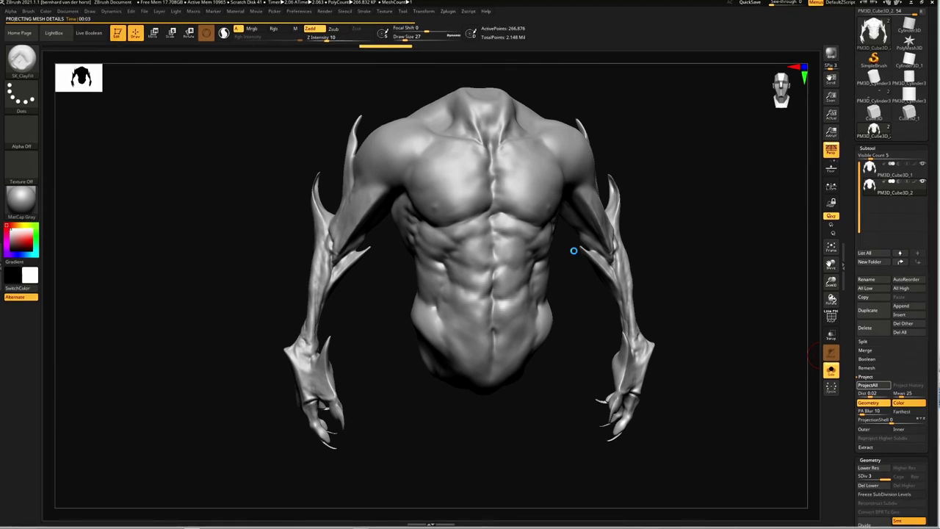
{"action": "right_click_drag", "start_coordinate": [571, 252], "coordinate": [517, 265]}
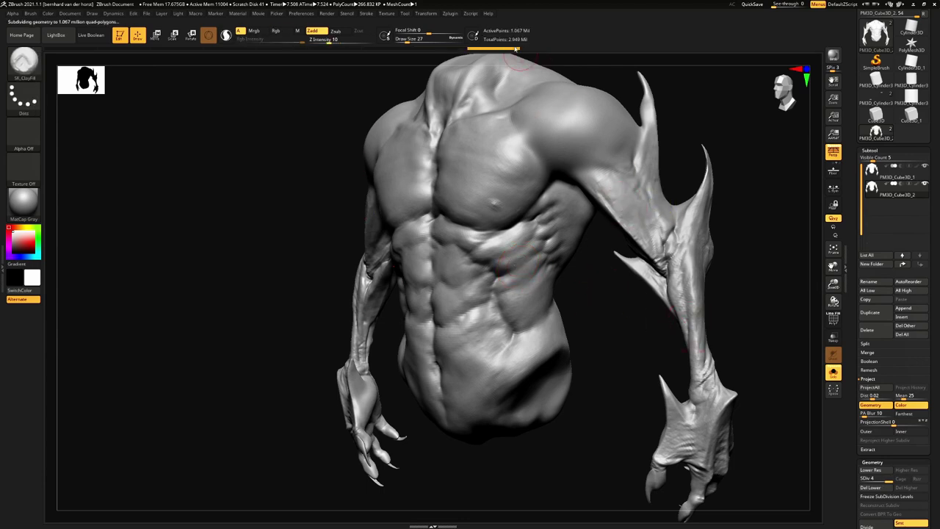
{"action": "left_click", "coordinate": [878, 388]}
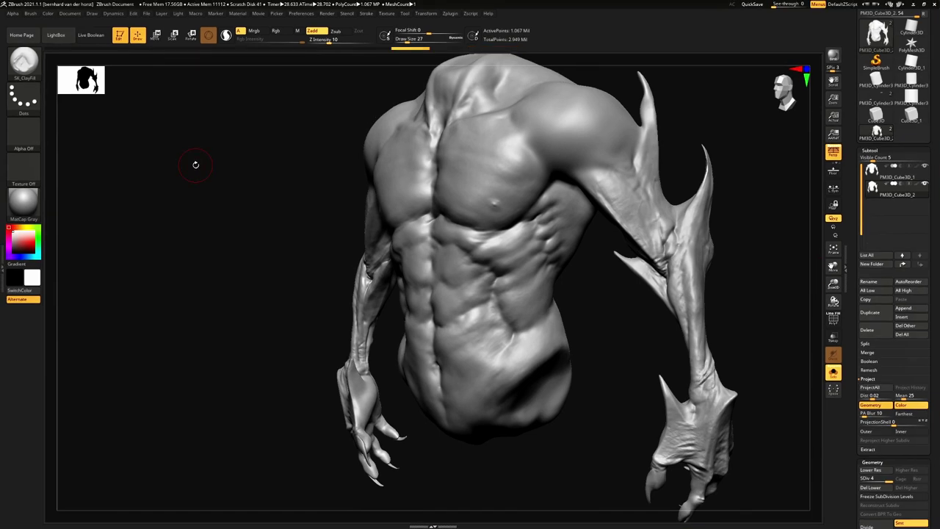
Compare the projected copy with the original subtool close up at the shoulder and chest
{"action": "mouse_move", "coordinate": [499, 186]}
{"action": "right_mouse_down", "text": "shift"}
{"action": "mouse_move", "coordinate": [518, 193]}
{"action": "mouse_move", "coordinate": [492, 212]}
{"action": "mouse_move", "coordinate": [467, 213]}
{"action": "mouse_move", "coordinate": [573, 242]}
{"action": "mouse_move", "coordinate": [493, 232]}
{"action": "mouse_move", "coordinate": [522, 225]}
{"action": "mouse_move", "coordinate": [436, 197]}
{"action": "right_mouse_up", "text": "shift"}
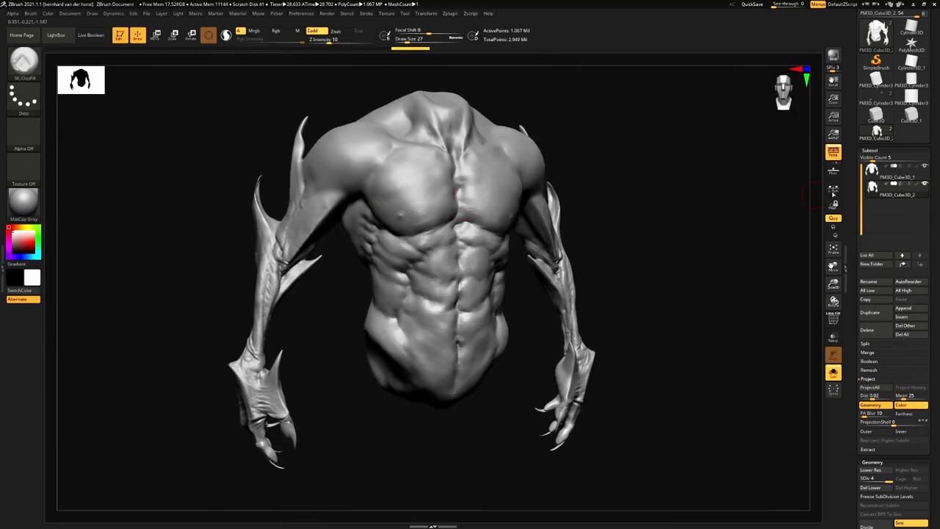
{"action": "left_click", "coordinate": [873, 172]}
{"action": "left_click", "coordinate": [872, 189]}
{"action": "left_click", "coordinate": [873, 173]}
{"action": "right_click_drag", "start_coordinate": [427, 232], "coordinate": [630, 415], "text": "ctrl"}
{"action": "key", "text": "Up"}
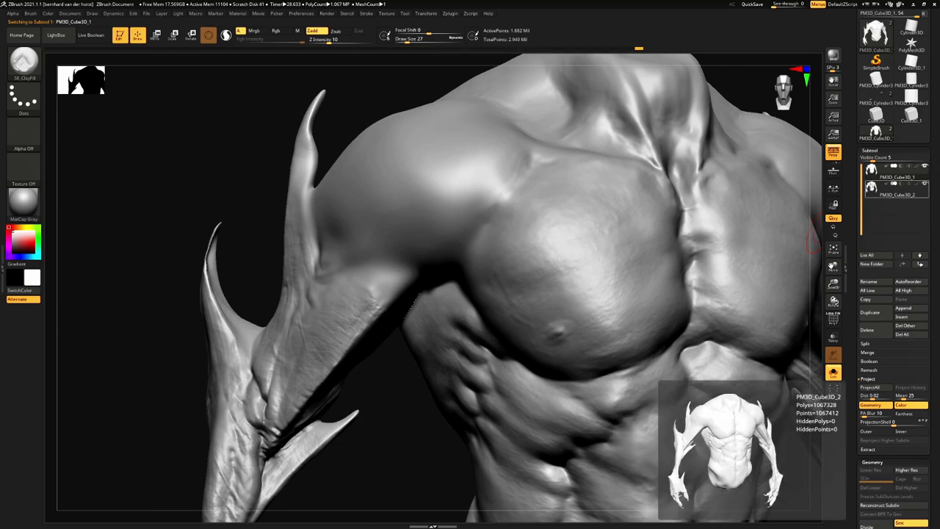
{"action": "right_click_drag", "start_coordinate": [597, 288], "coordinate": [246, 202], "text": "alt"}
{"action": "mouse_move", "coordinate": [438, 256]}
{"action": "right_mouse_down"}
{"action": "mouse_move", "coordinate": [480, 233]}
{"action": "mouse_move", "coordinate": [555, 253]}
{"action": "mouse_move", "coordinate": [669, 252]}
{"action": "mouse_move", "coordinate": [599, 265]}
{"action": "right_mouse_up"}
Step the projected copy down and up through its subdivision levels, examining the topology in wireframe display
{"action": "key", "text": "shift+d"}
{"action": "key", "text": "shift+d"}
{"action": "key", "text": "shift+d"}
{"action": "key", "text": "shift+f"}
{"action": "key", "text": "d"}
{"action": "key", "text": "d"}
{"action": "key", "text": "d"}
{"action": "key", "text": "shift+f"}
{"action": "key", "text": "shift+d"}
{"action": "key", "text": "shift+d"}
{"action": "key", "text": "shift+d"}
{"action": "right_click_drag", "start_coordinate": [512, 257], "coordinate": [487, 272]}
{"action": "key", "text": "shift+f"}
{"action": "key", "text": "shift+f"}
Adjust the creature's overall shape at the lowest subdivision level with large Move brush strokes at draw size 124
{"action": "key", "text": "space"}
{"action": "key", "text": "b"}
{"action": "key", "text": "m"}
{"action": "key", "text": "v"}
{"action": "key", "text": "space"}
{"action": "left_click_drag", "start_coordinate": [453, 261], "coordinate": [461, 261]}
{"action": "mouse_move", "coordinate": [461, 261]}
{"action": "right_mouse_down", "text": "ctrl"}
{"action": "mouse_move", "coordinate": [472, 214]}
{"action": "mouse_move", "coordinate": [443, 204]}
{"action": "right_mouse_up", "text": "ctrl"}
{"action": "mouse_move", "coordinate": [441, 205]}
{"action": "left_mouse_down"}
{"action": "mouse_move", "coordinate": [427, 206]}
{"action": "mouse_move", "coordinate": [437, 199]}
{"action": "left_mouse_up"}
{"action": "mouse_move", "coordinate": [375, 147]}
{"action": "left_mouse_down"}
{"action": "mouse_move", "coordinate": [365, 135]}
{"action": "mouse_move", "coordinate": [382, 123]}
{"action": "left_mouse_up"}
{"action": "left_click_drag", "start_coordinate": [373, 190], "coordinate": [366, 245]}
{"action": "right_click_drag", "start_coordinate": [367, 245], "coordinate": [413, 219], "text": "ctrl"}
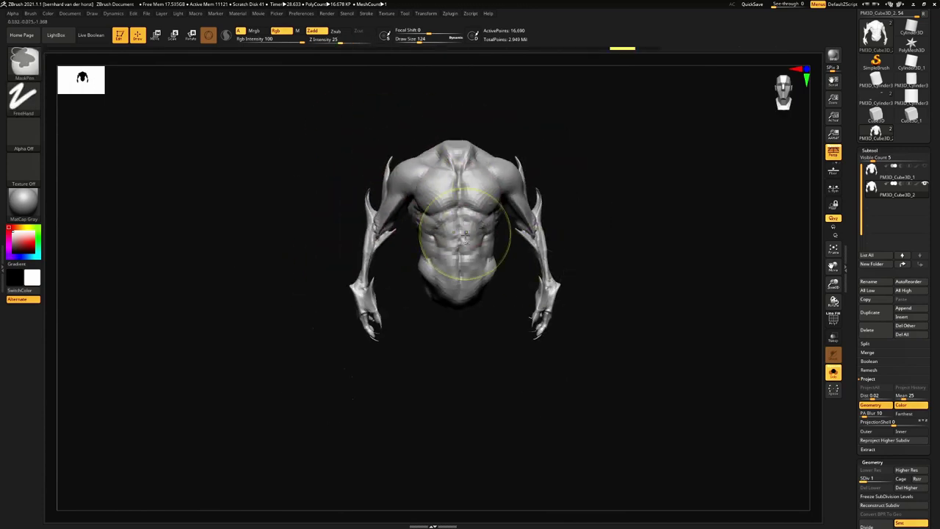
Return the mesh to subdivision level 4 and adjust the shoulders and chest with broad Move brush strokes
{"action": "key", "text": "d"}
{"action": "mouse_move", "coordinate": [514, 267]}
{"action": "right_mouse_down", "text": "ctrl"}
{"action": "mouse_move", "coordinate": [504, 273]}
{"action": "mouse_move", "coordinate": [502, 305]}
{"action": "right_mouse_up", "text": "ctrl"}
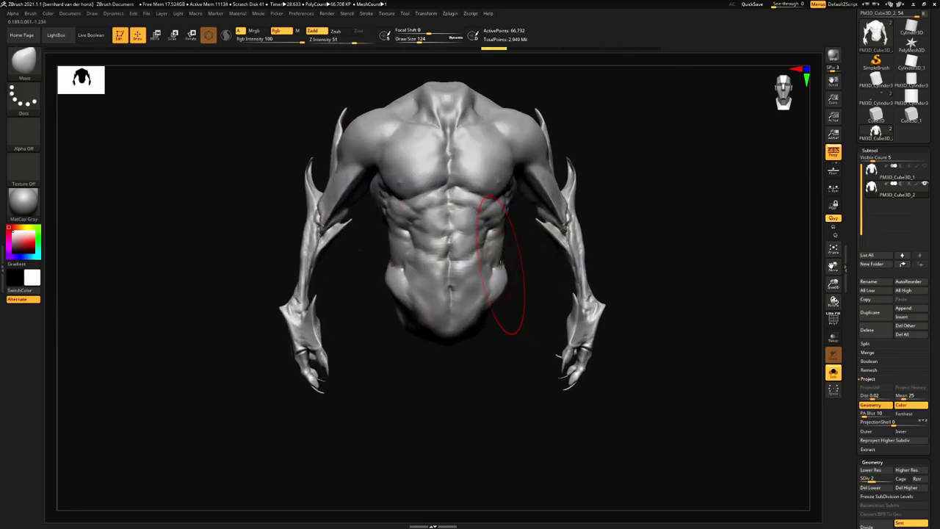
{"action": "key", "text": "d"}
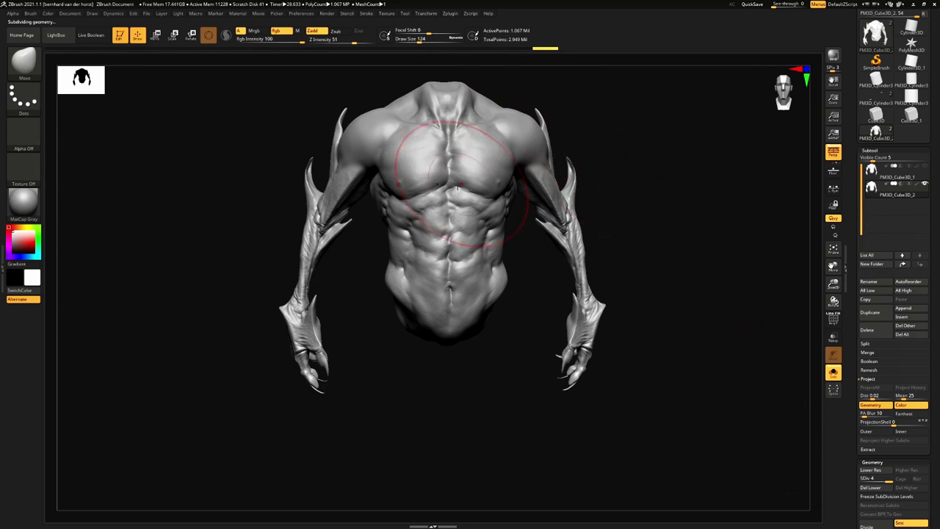
{"action": "left_click_drag", "start_coordinate": [358, 124], "coordinate": [312, 105]}
{"action": "mouse_move", "coordinate": [323, 117]}
{"action": "right_mouse_down", "text": "ctrl"}
{"action": "mouse_move", "coordinate": [348, 153]}
{"action": "mouse_move", "coordinate": [389, 164]}
{"action": "right_mouse_up", "text": "ctrl"}
{"action": "left_click_drag", "start_coordinate": [389, 163], "coordinate": [441, 171]}
{"action": "left_click_drag", "start_coordinate": [498, 188], "coordinate": [621, 192], "text": "shift"}
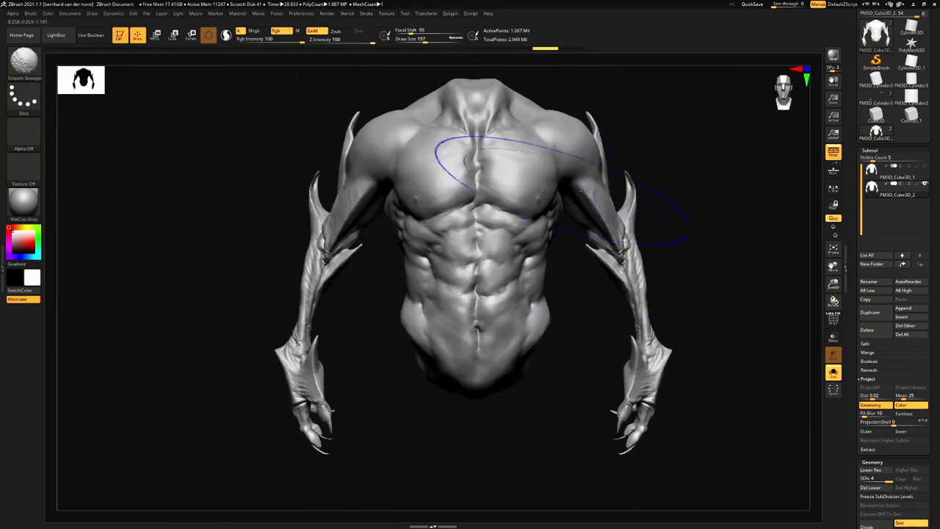
{"action": "key", "text": "shift+d"}
{"action": "key", "text": "shift+d"}
{"action": "key", "text": "d"}
{"action": "key", "text": "d"}
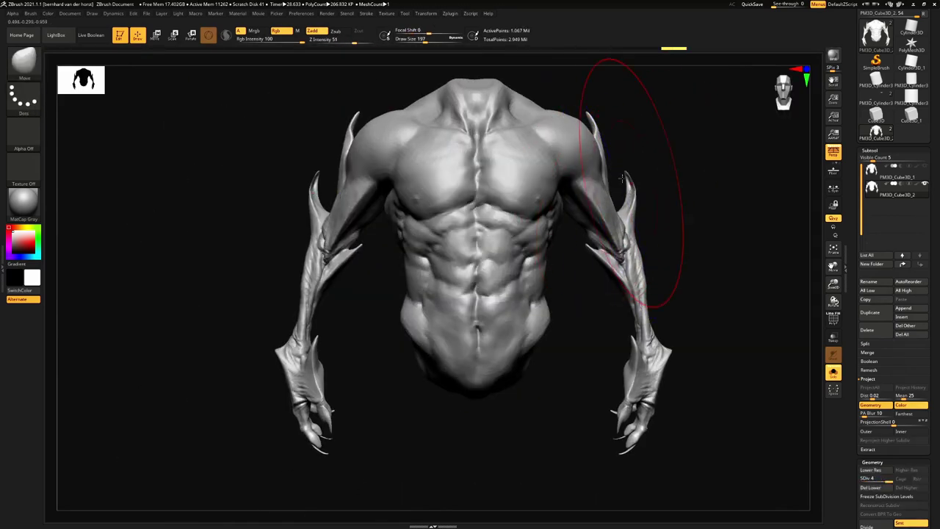
Reduce the Move brush's draw size to 17 and inspect the projected torso and arms from several sides
{"action": "right_click_drag", "start_coordinate": [594, 187], "coordinate": [584, 217], "text": "alt"}
{"action": "key", "text": "space"}
{"action": "left_click_drag", "start_coordinate": [571, 208], "coordinate": [541, 208]}
{"action": "right_click_drag", "start_coordinate": [507, 210], "coordinate": [621, 219]}
{"action": "right_click_drag", "start_coordinate": [620, 218], "coordinate": [466, 225], "text": "ctrl"}
{"action": "right_click_drag", "start_coordinate": [466, 224], "coordinate": [439, 224]}
{"action": "right_click_drag", "start_coordinate": [625, 220], "coordinate": [416, 236]}
{"action": "left_click_drag", "start_coordinate": [415, 237], "coordinate": [441, 221]}
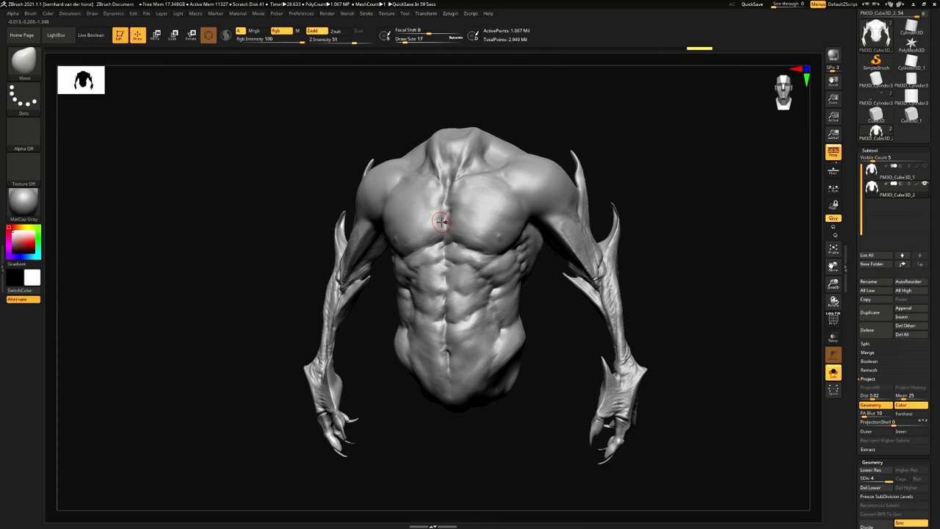
{"action": "right_click_drag", "start_coordinate": [441, 222], "coordinate": [440, 202]}
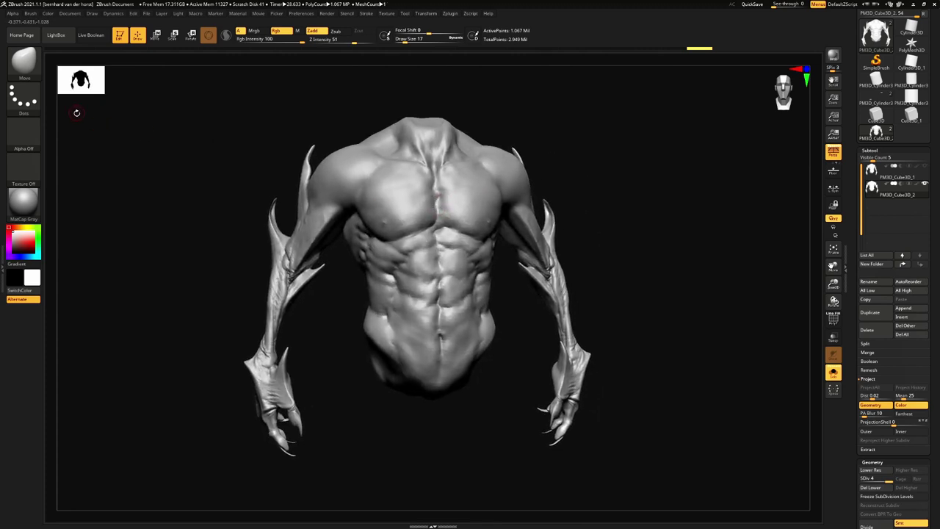
Frame the shoulder and chest surface and choose the XTractorDragRect brush for capturing its detail
{"action": "left_click", "coordinate": [25, 63]}
{"action": "mouse_move", "coordinate": [456, 277]}
{"action": "right_mouse_down", "text": "ctrl"}
{"action": "mouse_move", "coordinate": [446, 320]}
{"action": "mouse_move", "coordinate": [345, 454]}
{"action": "right_mouse_up", "text": "ctrl"}
{"action": "mouse_move", "coordinate": [345, 453]}
{"action": "right_mouse_down"}
{"action": "mouse_move", "coordinate": [360, 445]}
{"action": "mouse_move", "coordinate": [403, 286]}
{"action": "mouse_move", "coordinate": [397, 312]}
{"action": "mouse_move", "coordinate": [313, 246]}
{"action": "mouse_move", "coordinate": [242, 256]}
{"action": "mouse_move", "coordinate": [420, 315]}
{"action": "mouse_move", "coordinate": [430, 294]}
{"action": "mouse_move", "coordinate": [424, 269]}
{"action": "mouse_move", "coordinate": [489, 346]}
{"action": "mouse_move", "coordinate": [422, 386]}
{"action": "right_mouse_up"}
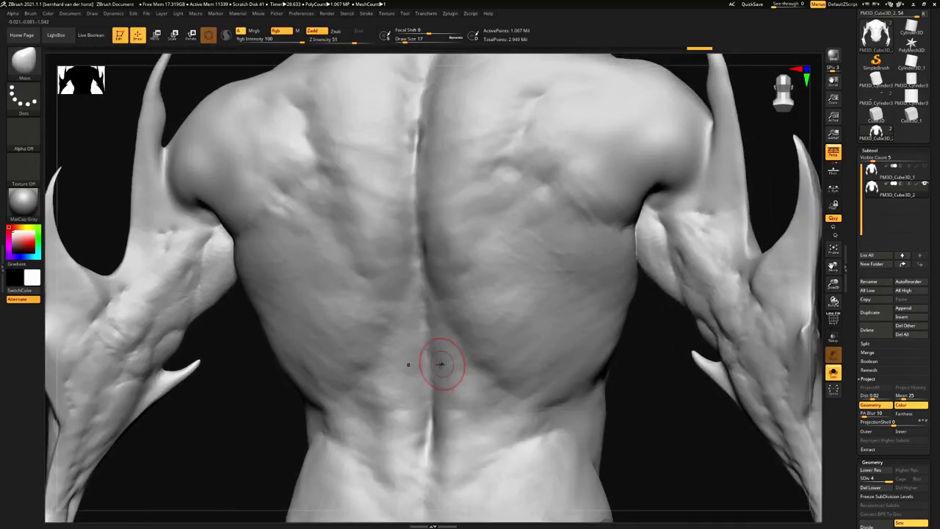
{"action": "right_click_drag", "start_coordinate": [522, 290], "coordinate": [653, 223], "text": "alt"}
{"action": "right_click_drag", "start_coordinate": [392, 272], "coordinate": [564, 270]}
{"action": "right_click_drag", "start_coordinate": [442, 231], "coordinate": [398, 230]}
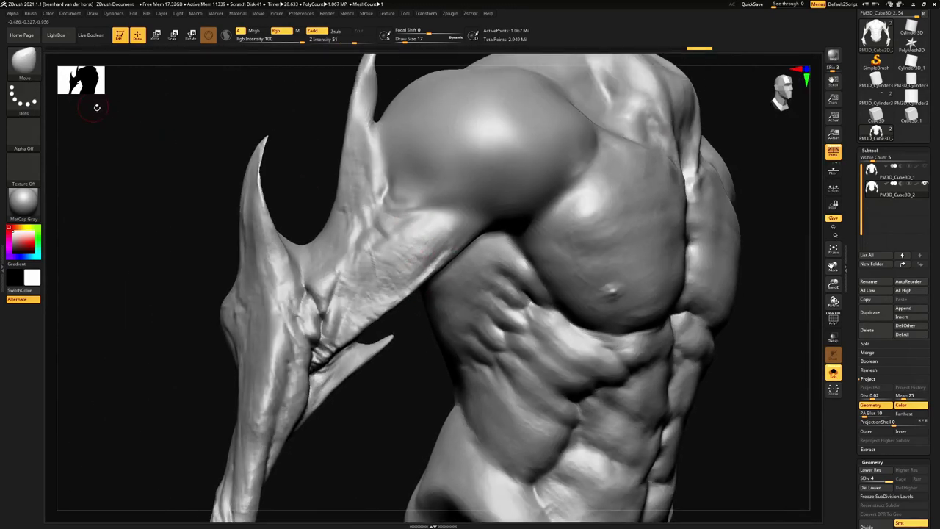
{"action": "key", "text": "b"}
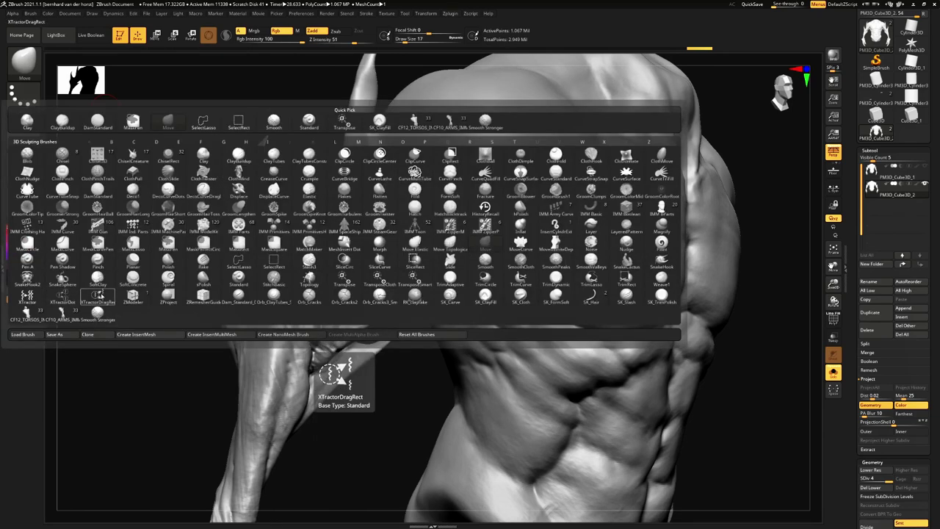
{"action": "left_click", "coordinate": [98, 297]}
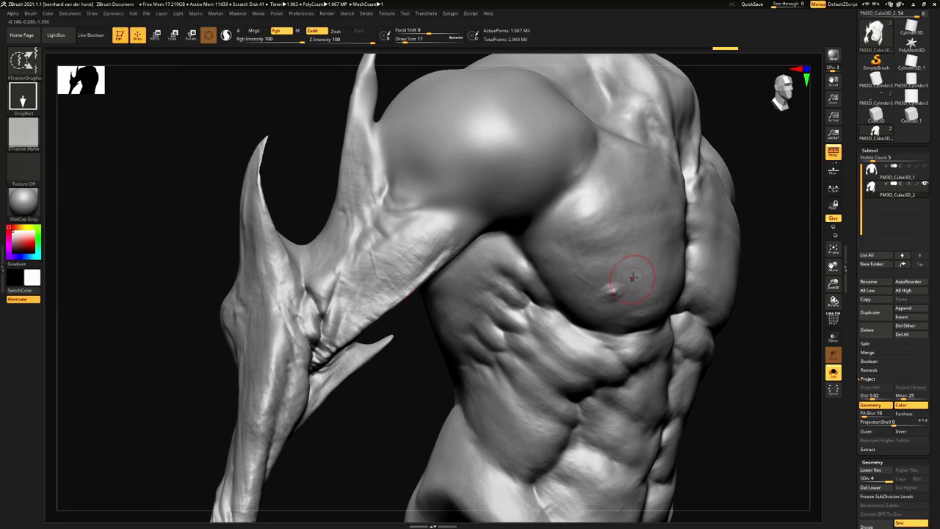
Try stamping the captured surface detail on the chest with XTractorDragRect at Z intensity 100
{"action": "right_click_drag", "start_coordinate": [634, 262], "coordinate": [477, 291]}
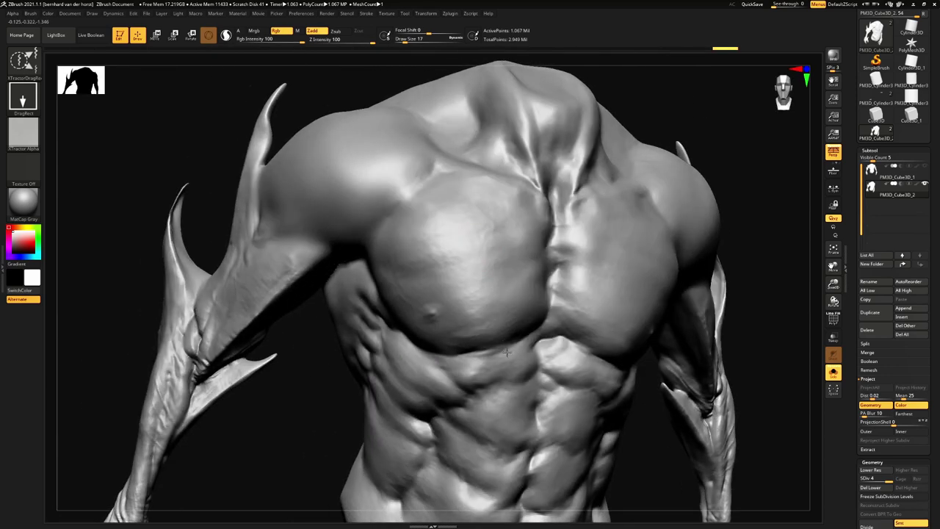
{"action": "right_click_drag", "start_coordinate": [408, 295], "coordinate": [396, 257]}
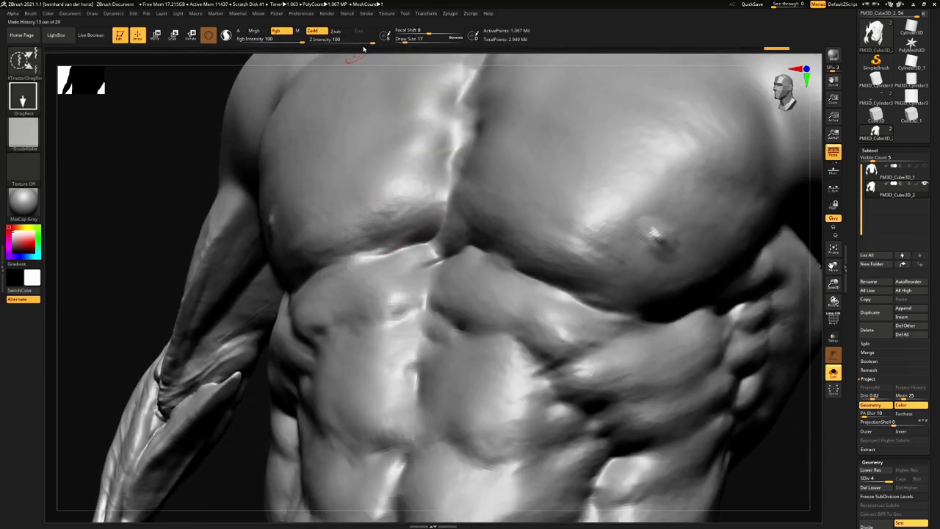
{"action": "mouse_move", "coordinate": [423, 157]}
{"action": "right_mouse_down", "text": "alt"}
{"action": "mouse_move", "coordinate": [496, 264]}
{"action": "mouse_move", "coordinate": [504, 260]}
{"action": "right_mouse_up", "text": "alt"}
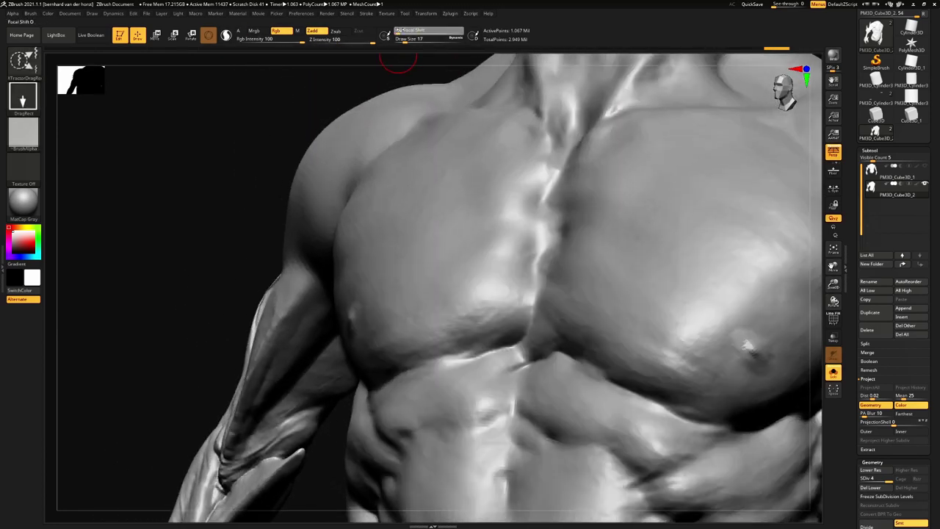
{"action": "left_click_drag", "start_coordinate": [393, 255], "coordinate": [399, 263]}
{"action": "right_click_drag", "start_coordinate": [465, 279], "coordinate": [514, 265]}
{"action": "key", "text": "ctrl+z"}
{"action": "left_click_drag", "start_coordinate": [417, 238], "coordinate": [449, 321]}
{"action": "mouse_move", "coordinate": [448, 304]}
{"action": "right_mouse_down", "text": "ctrl"}
{"action": "mouse_move", "coordinate": [384, 237]}
{"action": "mouse_move", "coordinate": [384, 255]}
{"action": "right_mouse_up", "text": "ctrl"}
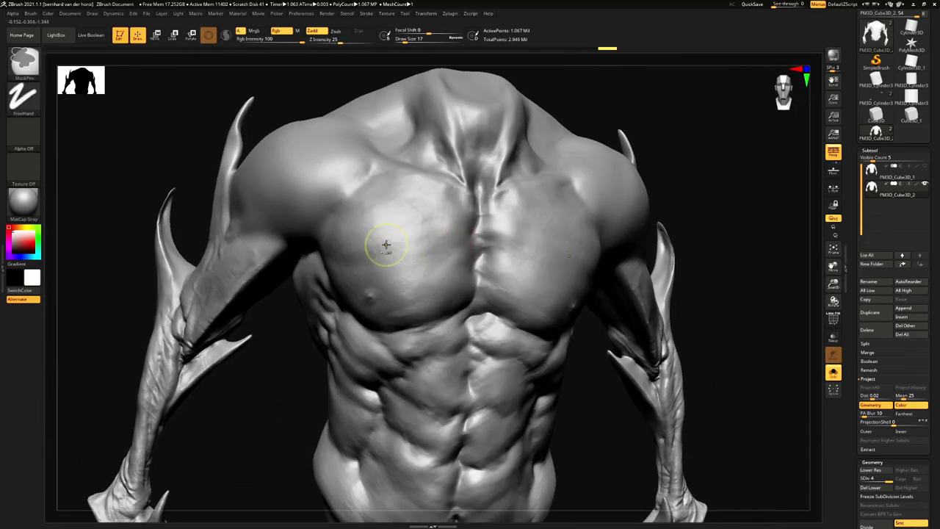
{"action": "mouse_move", "coordinate": [387, 248]}
{"action": "right_mouse_down", "text": "ctrl"}
{"action": "mouse_move", "coordinate": [403, 269]}
{"action": "mouse_move", "coordinate": [421, 269]}
{"action": "right_mouse_up", "text": "ctrl"}
{"action": "left_click_drag", "start_coordinate": [421, 270], "coordinate": [445, 334]}
{"action": "mouse_move", "coordinate": [392, 271]}
{"action": "right_mouse_down", "text": "ctrl"}
{"action": "mouse_move", "coordinate": [371, 254]}
{"action": "mouse_move", "coordinate": [374, 230]}
{"action": "mouse_move", "coordinate": [368, 253]}
{"action": "mouse_move", "coordinate": [376, 234]}
{"action": "right_mouse_up", "text": "ctrl"}
{"action": "key", "text": "ctrl+z"}
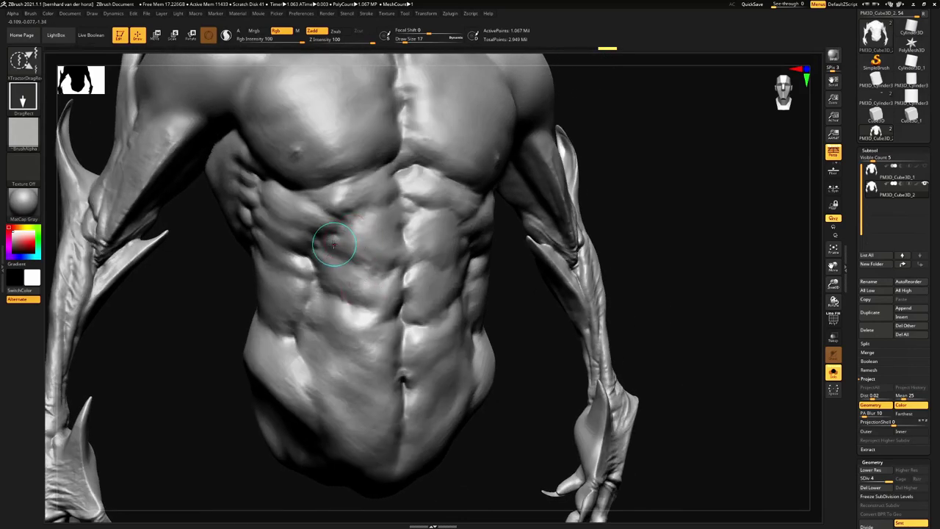
Capture relief from the side abdominals with XTractorDragRect and try stamping it on the pectoral at full intensity
{"action": "left_click_drag", "start_coordinate": [327, 240], "coordinate": [347, 266]}
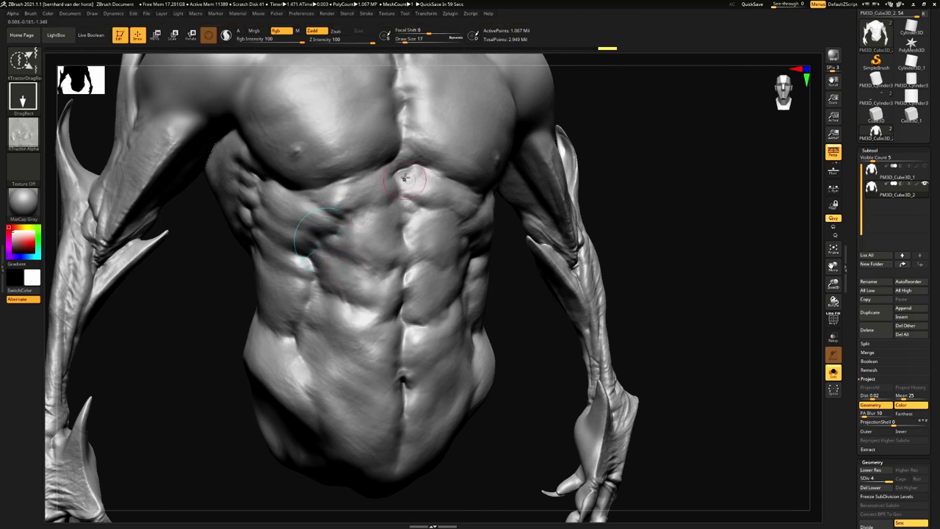
{"action": "left_click_drag", "start_coordinate": [338, 123], "coordinate": [377, 179]}
{"action": "right_click_drag", "start_coordinate": [374, 183], "coordinate": [401, 231]}
{"action": "key", "text": "ctrl+z"}
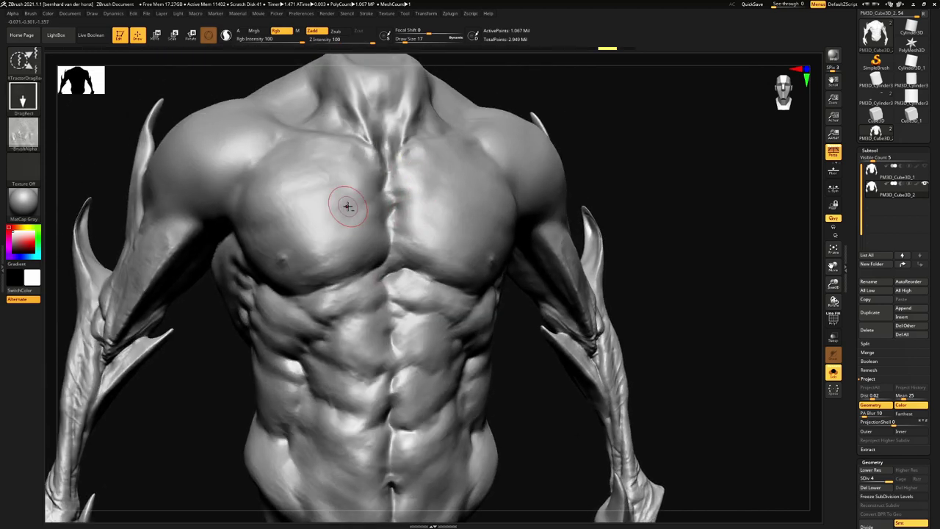
{"action": "left_click_drag", "start_coordinate": [347, 206], "coordinate": [420, 210]}
{"action": "key", "text": "ctrl+z"}
Reduce the Z intensity to 20 and try the captured relief on the chest and the shoulder beside the arm spike
{"action": "left_click_drag", "start_coordinate": [367, 41], "coordinate": [324, 42]}
{"action": "left_click_drag", "start_coordinate": [321, 218], "coordinate": [409, 289]}
{"action": "key", "text": "ctrl+z"}
{"action": "right_click_drag", "start_coordinate": [409, 290], "coordinate": [352, 184], "text": "ctrl"}
{"action": "right_click_drag", "start_coordinate": [257, 221], "coordinate": [286, 230]}
{"action": "key", "text": "ctrl+z"}
{"action": "key", "text": "ctrl+z"}
{"action": "right_click_drag", "start_coordinate": [321, 343], "coordinate": [286, 269], "text": "ctrl"}
{"action": "key", "text": "ctrl+z"}
{"action": "left_click_drag", "start_coordinate": [274, 239], "coordinate": [305, 281]}
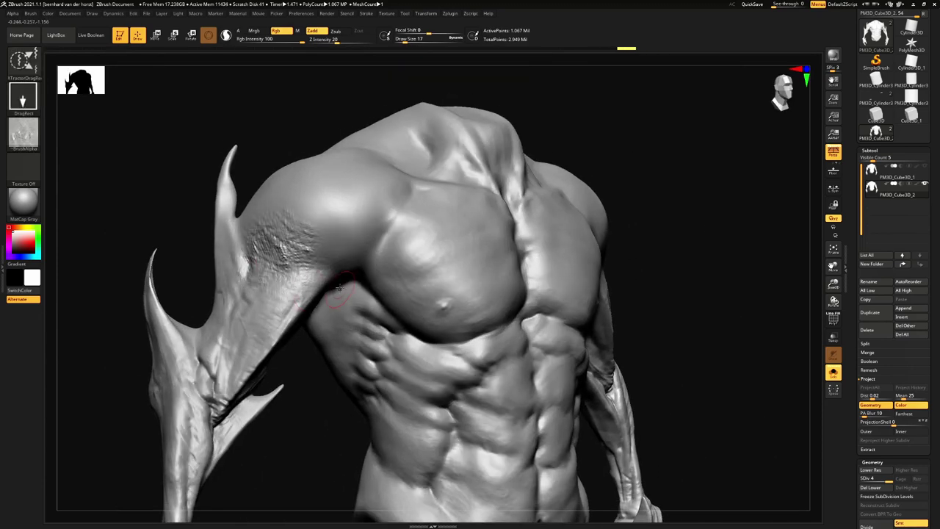
Undo the relief stamps on the shoulder and bring the clean shoulder and upper arm into view
{"action": "key", "text": "ctrl+z"}
{"action": "key", "text": "ctrl+z"}
{"action": "key", "text": "ctrl+z"}
{"action": "key", "text": "ctrl+z"}
{"action": "key", "text": "ctrl+z"}
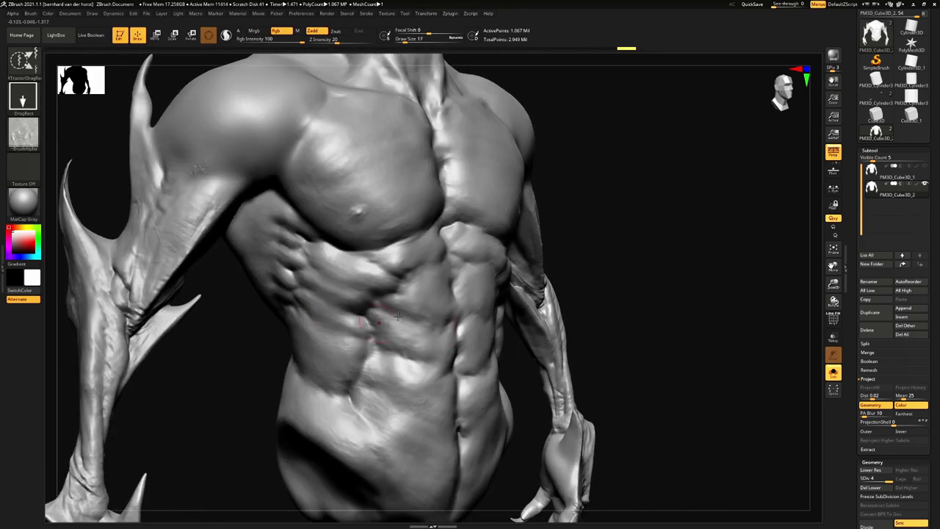
{"action": "right_click_drag", "start_coordinate": [397, 316], "coordinate": [506, 411], "text": "alt"}
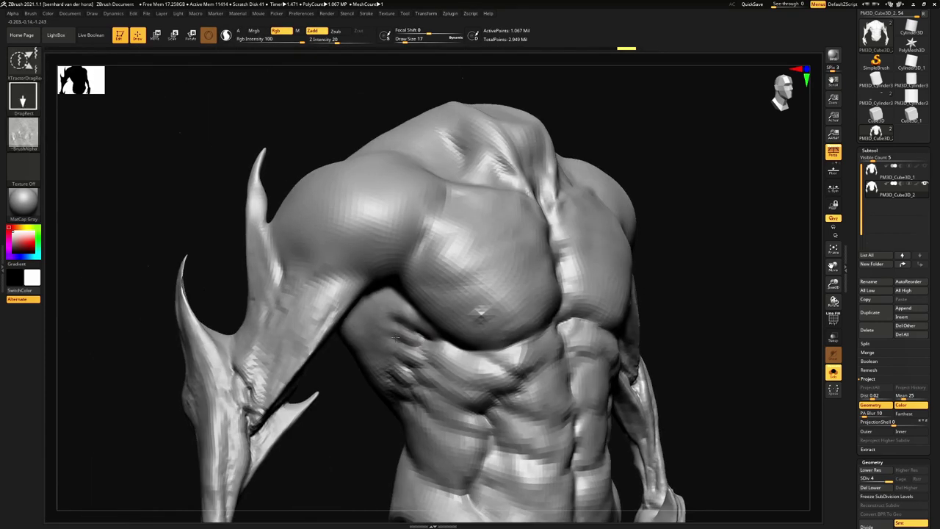
{"action": "right_click_drag", "start_coordinate": [309, 294], "coordinate": [345, 283]}
{"action": "right_click_drag", "start_coordinate": [345, 283], "coordinate": [337, 267], "text": "ctrl"}
{"action": "key", "text": "ctrl+z"}
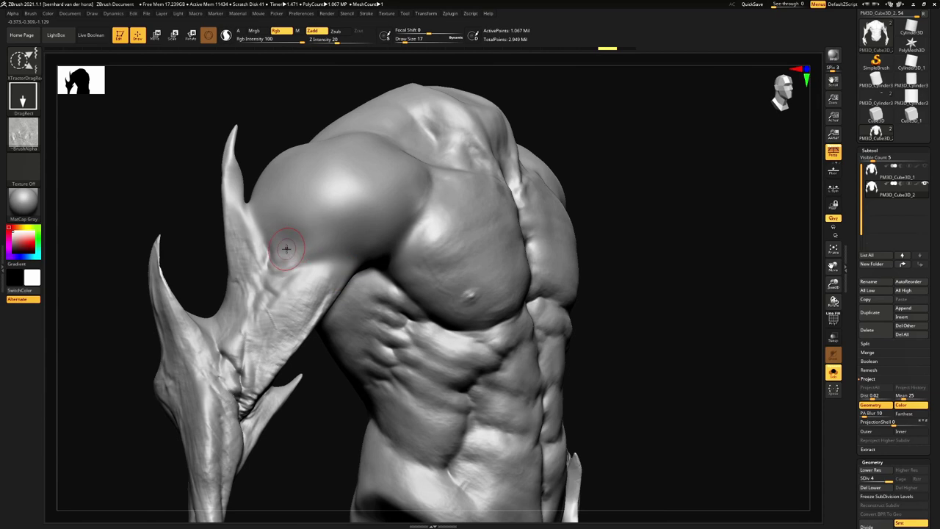
Try stamping the relief again across the lower shoulder and the deltoid at Z intensity 20
{"action": "left_click_drag", "start_coordinate": [287, 250], "coordinate": [322, 291]}
{"action": "mouse_move", "coordinate": [341, 273]}
{"action": "right_mouse_down", "text": "ctrl"}
{"action": "mouse_move", "coordinate": [346, 248]}
{"action": "mouse_move", "coordinate": [354, 270]}
{"action": "right_mouse_up", "text": "ctrl"}
{"action": "key", "text": "ctrl+z"}
{"action": "left_click_drag", "start_coordinate": [328, 211], "coordinate": [386, 223]}
{"action": "right_click_drag", "start_coordinate": [386, 223], "coordinate": [390, 161], "text": "ctrl"}
{"action": "right_click_drag", "start_coordinate": [389, 161], "coordinate": [330, 165]}
{"action": "right_click_drag", "start_coordinate": [458, 279], "coordinate": [384, 280], "text": "alt"}
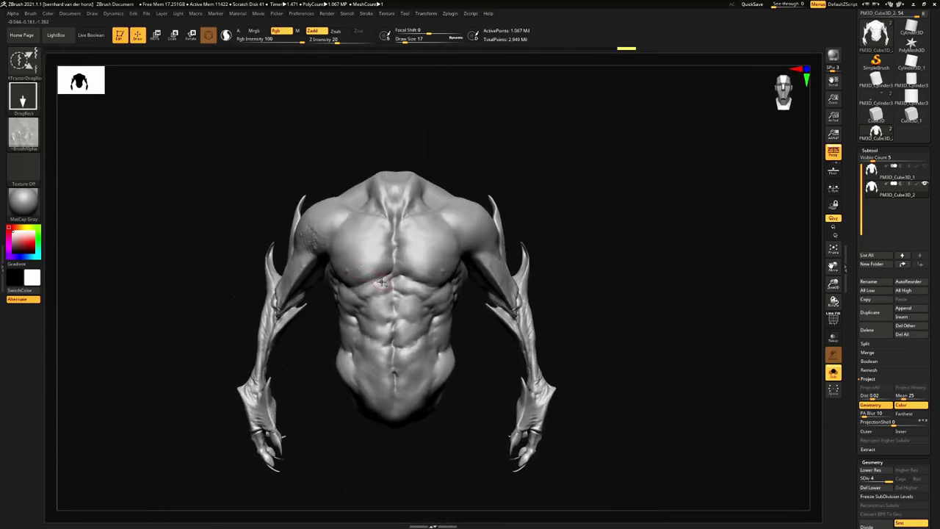
{"action": "mouse_move", "coordinate": [476, 316]}
{"action": "right_mouse_down", "text": "ctrl"}
{"action": "mouse_move", "coordinate": [467, 282]}
{"action": "mouse_move", "coordinate": [352, 287]}
{"action": "mouse_move", "coordinate": [388, 293]}
{"action": "right_mouse_up", "text": "ctrl"}
{"action": "key", "text": "ctrl+z"}
{"action": "left_click_drag", "start_coordinate": [483, 225], "coordinate": [502, 251]}
{"action": "right_click_drag", "start_coordinate": [502, 251], "coordinate": [498, 283], "text": "ctrl"}
{"action": "key", "text": "ctrl+z"}
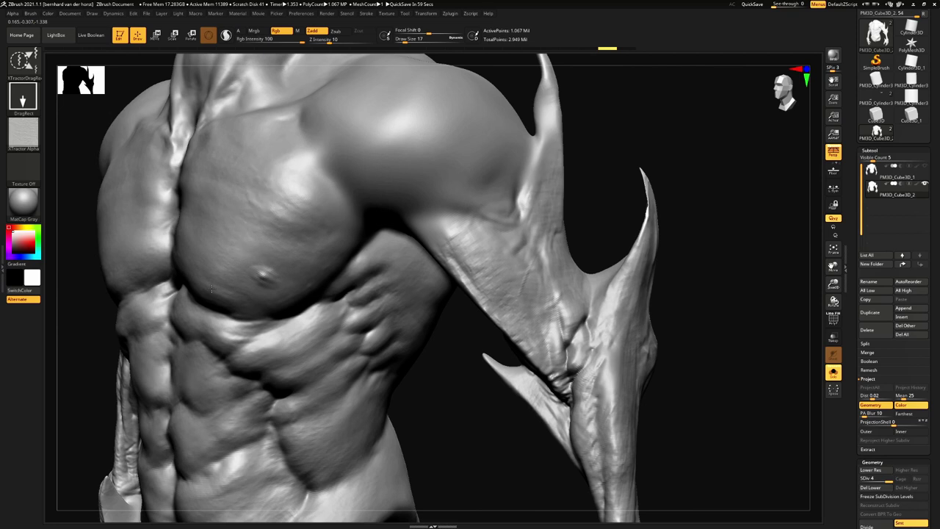
Stamp the newly captured skin texture onto the outer pectoral near the armpit at Z intensity 21
{"action": "mouse_move", "coordinate": [268, 326]}
{"action": "right_mouse_down", "text": "ctrl"}
{"action": "mouse_move", "coordinate": [325, 256]}
{"action": "mouse_move", "coordinate": [317, 279]}
{"action": "right_mouse_up", "text": "ctrl"}
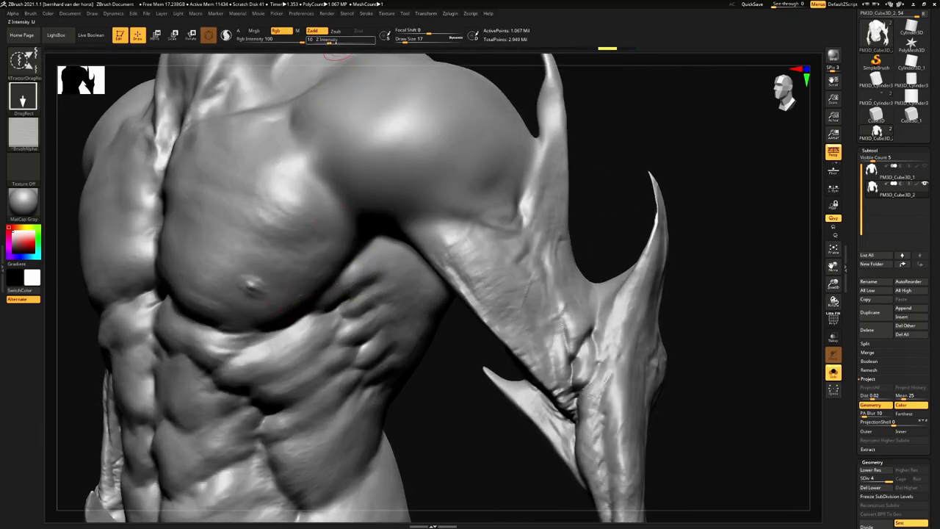
{"action": "left_click_drag", "start_coordinate": [333, 41], "coordinate": [348, 42]}
{"action": "mouse_move", "coordinate": [299, 233]}
{"action": "left_mouse_down"}
{"action": "mouse_move", "coordinate": [296, 269]}
{"action": "mouse_move", "coordinate": [273, 276]}
{"action": "left_mouse_up"}
{"action": "key", "text": "ctrl+z"}
{"action": "left_click_drag", "start_coordinate": [346, 41], "coordinate": [336, 41]}
{"action": "left_click_drag", "start_coordinate": [310, 259], "coordinate": [308, 255]}
{"action": "right_click_drag", "start_coordinate": [309, 239], "coordinate": [323, 210], "text": "ctrl"}
{"action": "right_click_drag", "start_coordinate": [345, 238], "coordinate": [374, 283], "text": "ctrl"}
{"action": "mouse_move", "coordinate": [341, 239]}
{"action": "left_mouse_down"}
{"action": "mouse_move", "coordinate": [342, 287]}
{"action": "mouse_move", "coordinate": [313, 335]}
{"action": "left_mouse_up"}
Try a fifth subdivision level and return the mesh to level 4
{"action": "right_click_drag", "start_coordinate": [434, 304], "coordinate": [390, 313]}
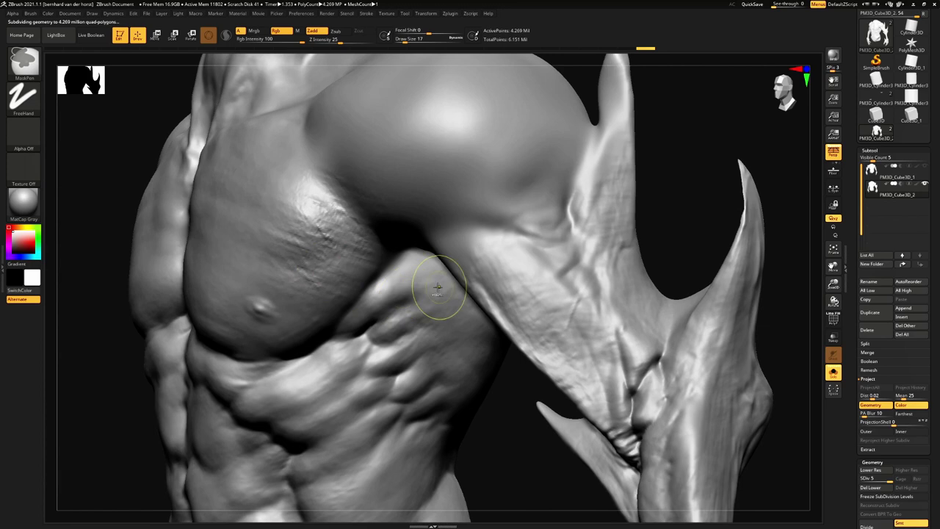
{"action": "right_click_drag", "start_coordinate": [433, 286], "coordinate": [389, 244], "text": "ctrl"}
{"action": "key", "text": "shift+d"}
{"action": "right_click_drag", "start_coordinate": [322, 244], "coordinate": [425, 248]}
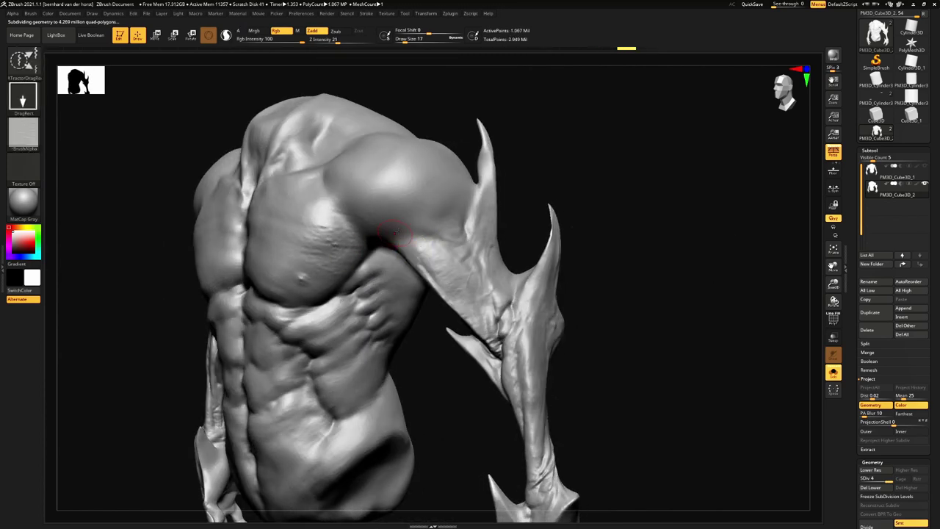
Stamp the skin texture onto the shoulder above the armpit and lightly smooth it
{"action": "right_click_drag", "start_coordinate": [405, 225], "coordinate": [370, 262]}
{"action": "right_click_drag", "start_coordinate": [390, 311], "coordinate": [332, 309]}
{"action": "left_click_drag", "start_coordinate": [315, 203], "coordinate": [289, 224]}
{"action": "right_click_drag", "start_coordinate": [284, 229], "coordinate": [385, 294], "text": "ctrl"}
{"action": "left_click_drag", "start_coordinate": [384, 296], "coordinate": [376, 292], "text": "shift"}
Stamp the skin texture over the rear of the shoulder and the shoulder blade
{"action": "right_click_drag", "start_coordinate": [376, 292], "coordinate": [313, 297]}
{"action": "right_click_drag", "start_coordinate": [312, 297], "coordinate": [490, 265], "text": "ctrl"}
{"action": "mouse_move", "coordinate": [426, 282]}
{"action": "right_mouse_down", "text": "alt"}
{"action": "mouse_move", "coordinate": [338, 299]}
{"action": "mouse_move", "coordinate": [349, 305]}
{"action": "right_mouse_up", "text": "alt"}
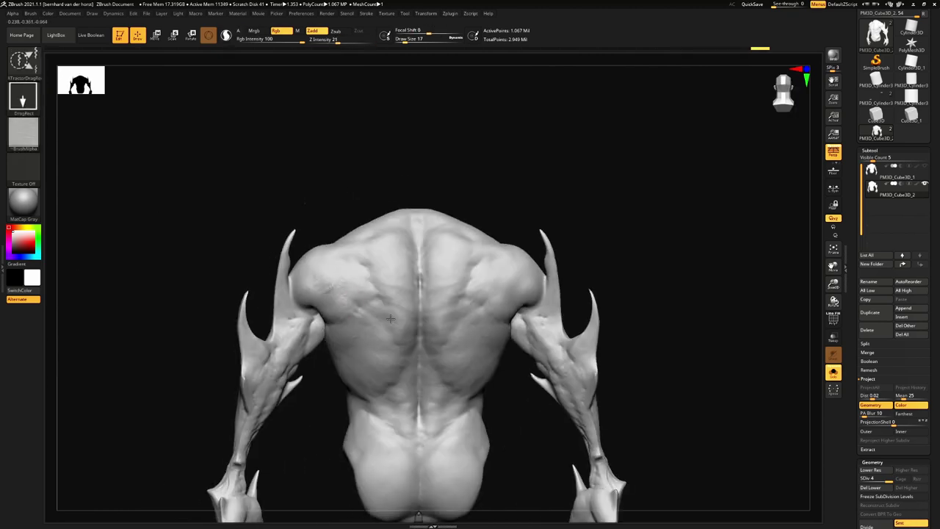
{"action": "left_click_drag", "start_coordinate": [321, 279], "coordinate": [342, 291]}
{"action": "mouse_move", "coordinate": [341, 292]}
{"action": "right_mouse_down"}
{"action": "mouse_move", "coordinate": [363, 260]}
{"action": "mouse_move", "coordinate": [350, 266]}
{"action": "right_mouse_up"}
{"action": "left_click_drag", "start_coordinate": [310, 289], "coordinate": [300, 287]}
{"action": "right_click_drag", "start_coordinate": [299, 288], "coordinate": [378, 344]}
Choose SmoothPeaks as the smoothing brush and soften the texture stamped around the shoulder and armpit
{"action": "right_click_drag", "start_coordinate": [325, 308], "coordinate": [352, 257], "text": "ctrl"}
{"action": "right_click_drag", "start_coordinate": [294, 235], "coordinate": [367, 228]}
{"action": "right_click_drag", "start_coordinate": [368, 228], "coordinate": [399, 197], "text": "alt"}
{"action": "right_click_drag", "start_coordinate": [543, 182], "coordinate": [377, 213], "text": "alt"}
{"action": "mouse_move", "coordinate": [389, 195]}
{"action": "left_mouse_down", "text": "shift"}
{"action": "mouse_move", "coordinate": [480, 206]}
{"action": "mouse_move", "coordinate": [490, 180]}
{"action": "left_mouse_up", "text": "shift"}
{"action": "left_click", "coordinate": [30, 63]}
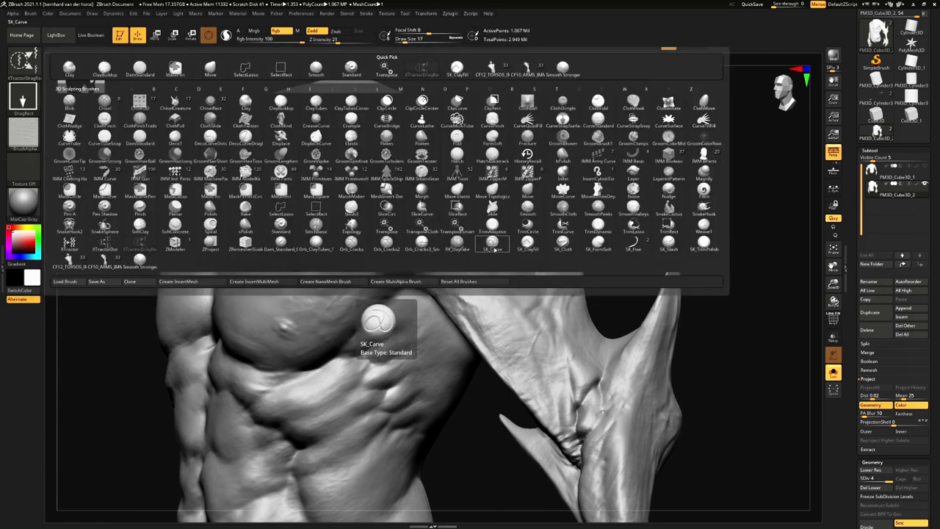
{"action": "left_click", "coordinate": [492, 245]}
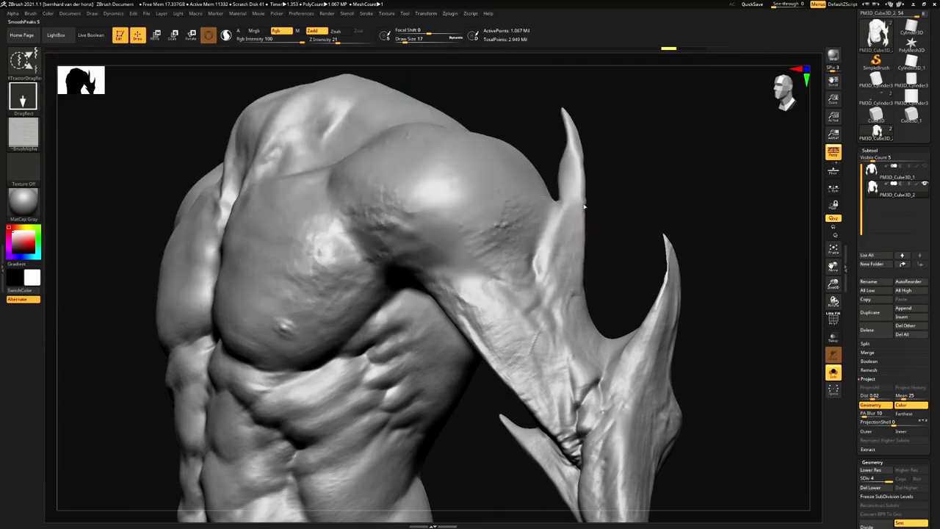
{"action": "key", "text": "shift"}
{"action": "right_click_drag", "start_coordinate": [437, 205], "coordinate": [470, 209]}
{"action": "left_click_drag", "start_coordinate": [397, 192], "coordinate": [373, 193], "text": "shift"}
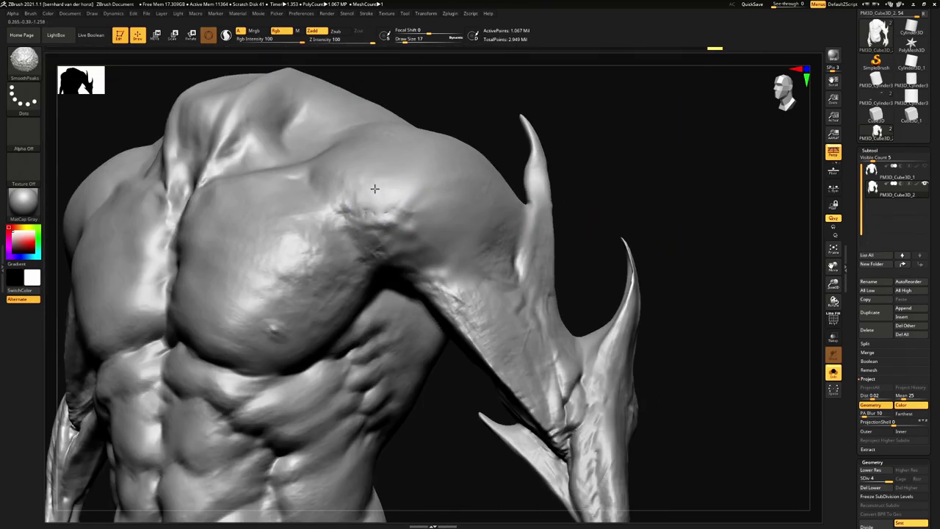
Stamp more skin texture where the shoulder meets the pectoral and soften its peaks
{"action": "right_click_drag", "start_coordinate": [436, 218], "coordinate": [485, 213]}
{"action": "mouse_move", "coordinate": [485, 213]}
{"action": "right_mouse_down", "text": "ctrl"}
{"action": "mouse_move", "coordinate": [394, 196]}
{"action": "mouse_move", "coordinate": [421, 224]}
{"action": "mouse_move", "coordinate": [474, 237]}
{"action": "right_mouse_up", "text": "ctrl"}
{"action": "left_click_drag", "start_coordinate": [403, 228], "coordinate": [462, 202]}
{"action": "key", "text": "shift"}
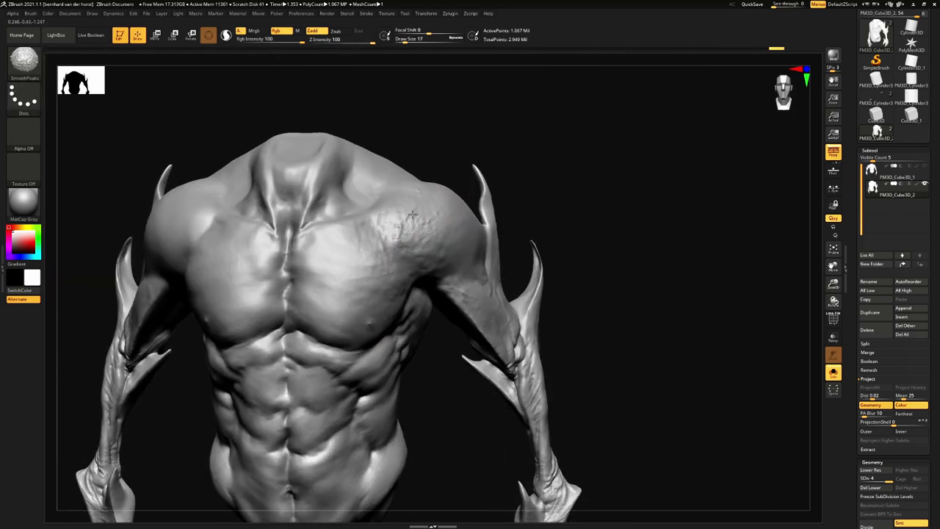
{"action": "mouse_move", "coordinate": [431, 212]}
{"action": "right_mouse_down", "text": "ctrl"}
{"action": "mouse_move", "coordinate": [397, 238]}
{"action": "mouse_move", "coordinate": [459, 250]}
{"action": "right_mouse_up", "text": "ctrl"}
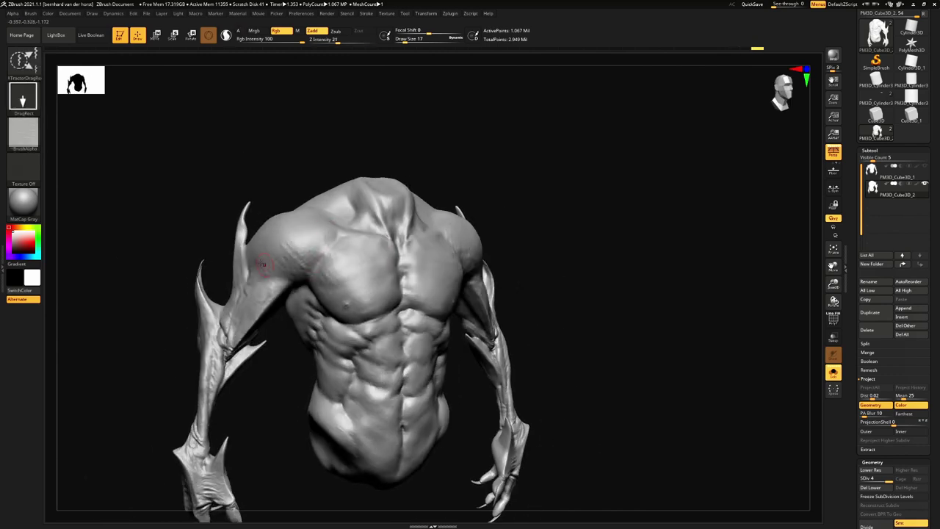
Soften the stamped texture on the opposite front shoulder with SmoothPeaks
{"action": "key", "text": "shift"}
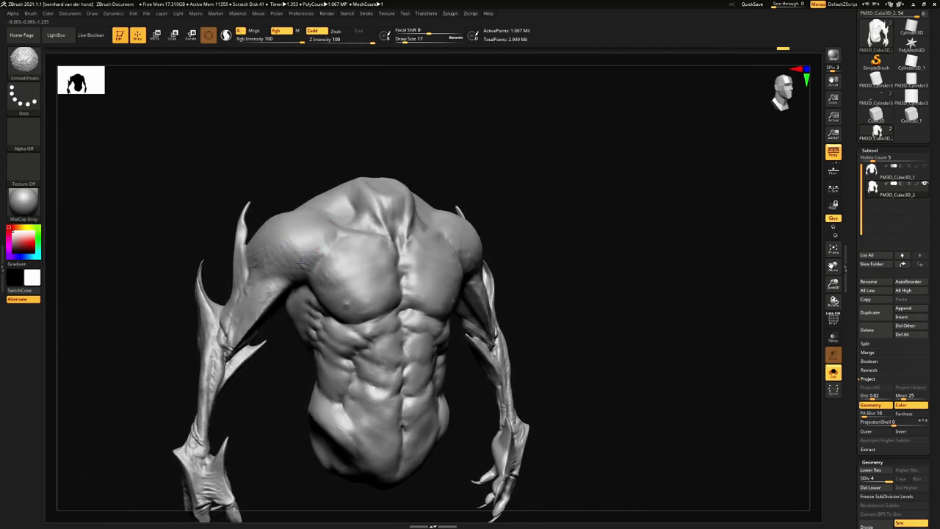
{"action": "right_click_drag", "start_coordinate": [411, 257], "coordinate": [359, 269]}
{"action": "left_click_drag", "start_coordinate": [315, 250], "coordinate": [316, 274], "text": "shift"}
{"action": "mouse_move", "coordinate": [334, 245]}
{"action": "right_mouse_down", "text": "ctrl"}
{"action": "mouse_move", "coordinate": [345, 266]}
{"action": "mouse_move", "coordinate": [320, 243]}
{"action": "right_mouse_up", "text": "ctrl"}
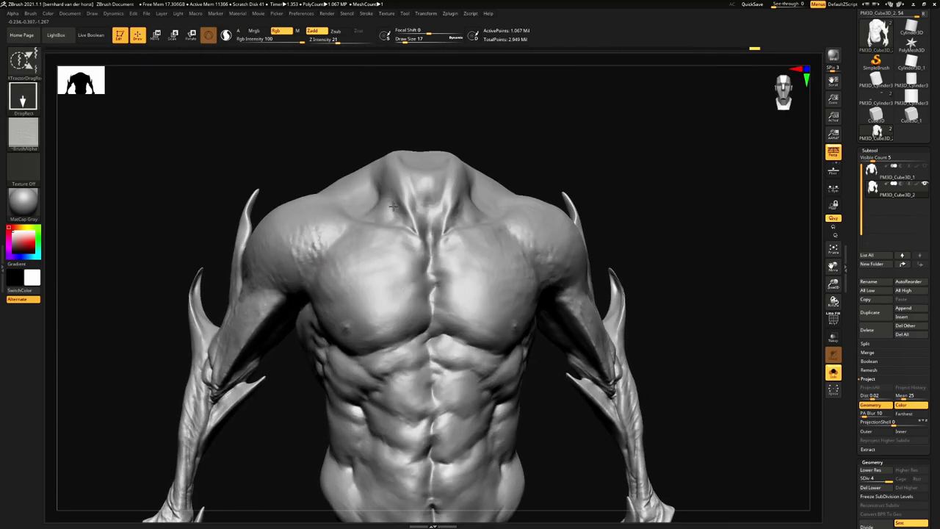
{"action": "key", "text": "shift"}
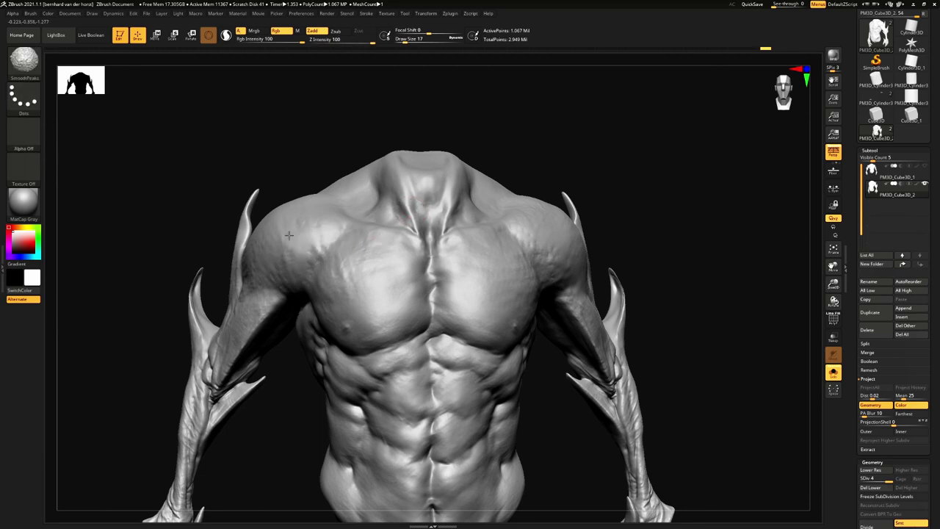
{"action": "mouse_move", "coordinate": [347, 247]}
{"action": "right_mouse_down", "text": "ctrl"}
{"action": "mouse_move", "coordinate": [316, 243]}
{"action": "mouse_move", "coordinate": [333, 265]}
{"action": "mouse_move", "coordinate": [257, 239]}
{"action": "mouse_move", "coordinate": [396, 248]}
{"action": "right_mouse_up", "text": "ctrl"}
Check the shoulder texture from behind and in front, softening the remaining harsh spots
{"action": "key", "text": "shift"}
{"action": "key", "text": "shift"}
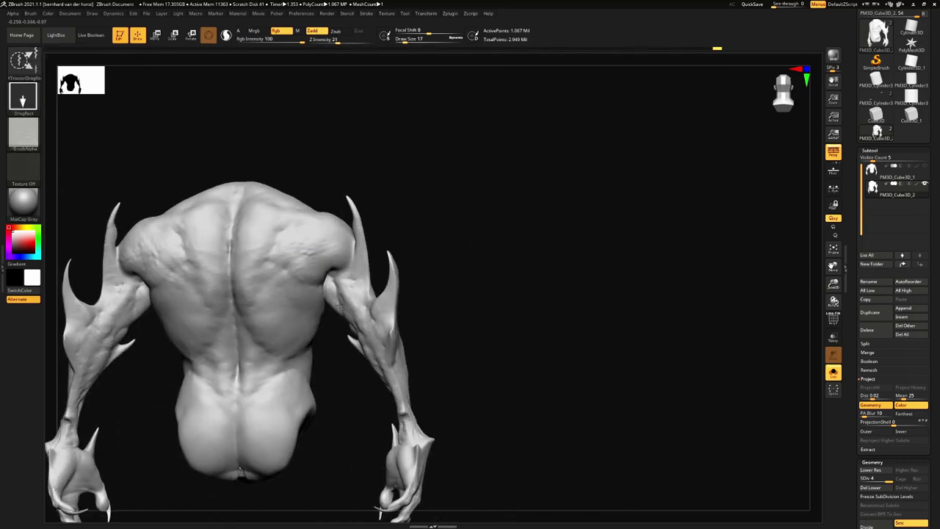
{"action": "right_click_drag", "start_coordinate": [354, 281], "coordinate": [334, 279]}
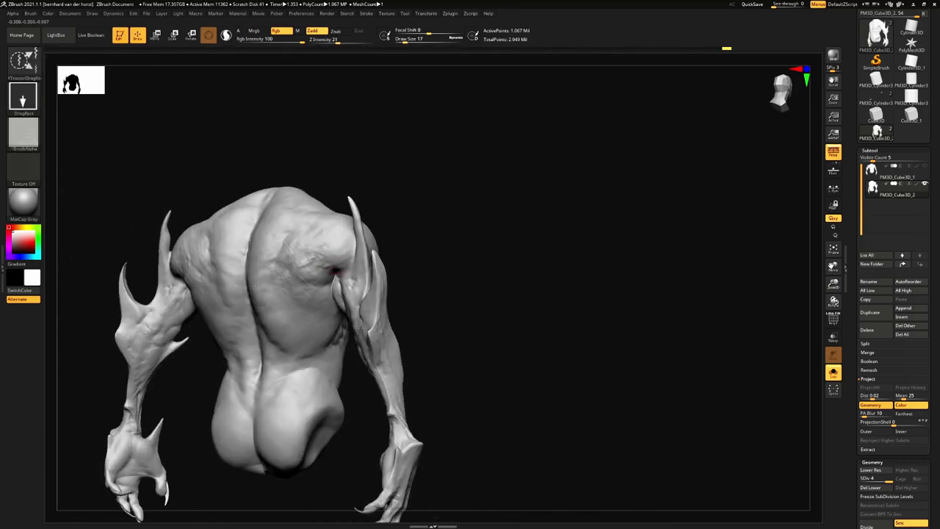
{"action": "right_click_drag", "start_coordinate": [376, 311], "coordinate": [282, 308], "text": "shift"}
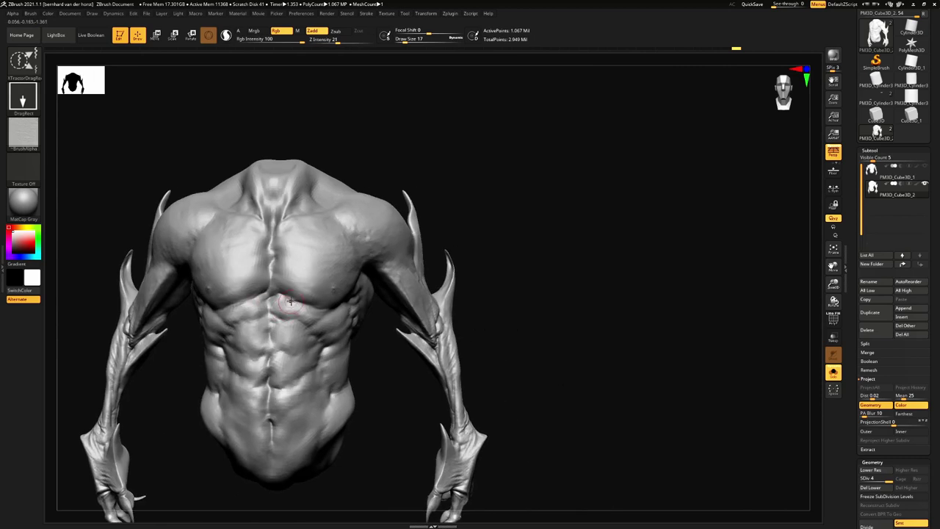
{"action": "mouse_move", "coordinate": [291, 302]}
{"action": "right_mouse_down", "text": "alt"}
{"action": "mouse_move", "coordinate": [351, 346]}
{"action": "mouse_move", "coordinate": [392, 304]}
{"action": "right_mouse_up", "text": "alt"}
{"action": "right_click_drag", "start_coordinate": [173, 283], "coordinate": [214, 274]}
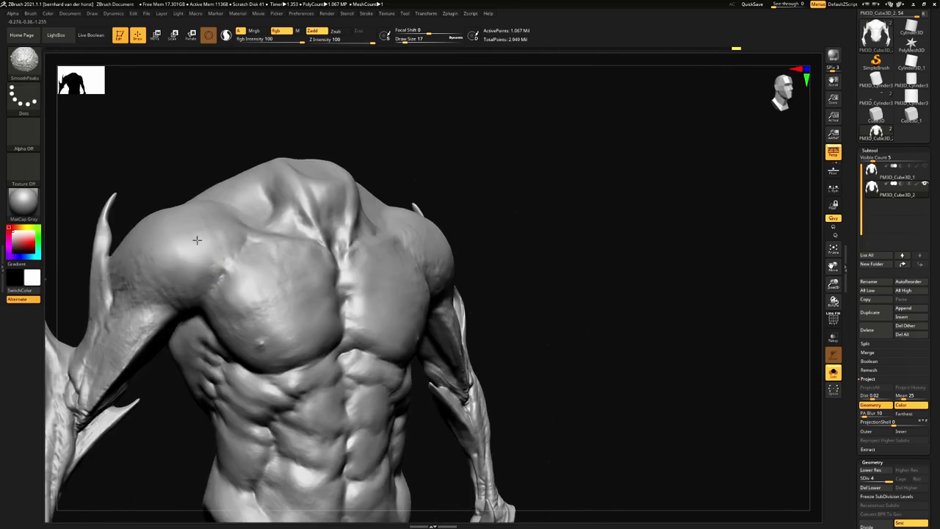
{"action": "right_click_drag", "start_coordinate": [195, 241], "coordinate": [156, 246], "text": "shift"}
Stamp fine skin creases across the pectorals and the muscles below them
{"action": "right_click_drag", "start_coordinate": [279, 300], "coordinate": [256, 158], "text": "alt"}
{"action": "right_click_drag", "start_coordinate": [299, 223], "coordinate": [283, 191]}
{"action": "left_click_drag", "start_coordinate": [279, 179], "coordinate": [309, 230]}
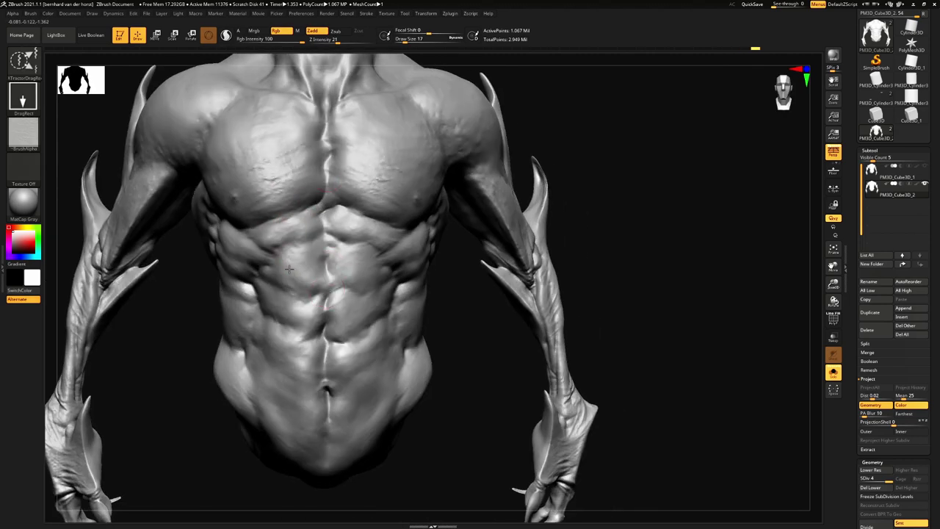
{"action": "left_click_drag", "start_coordinate": [291, 290], "coordinate": [306, 313]}
{"action": "right_click_drag", "start_coordinate": [305, 314], "coordinate": [278, 276], "text": "ctrl"}
{"action": "right_click_drag", "start_coordinate": [277, 276], "coordinate": [356, 315]}
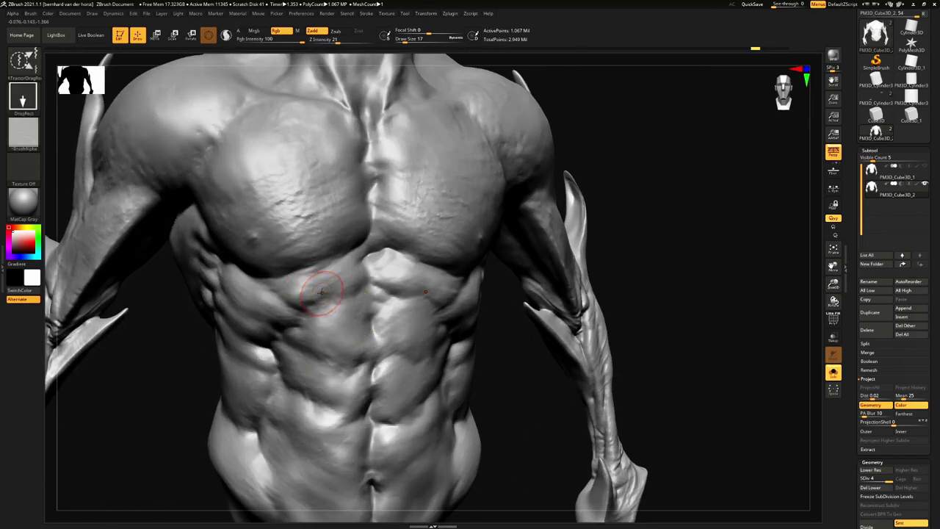
{"action": "right_click_drag", "start_coordinate": [340, 279], "coordinate": [329, 273], "text": "ctrl"}
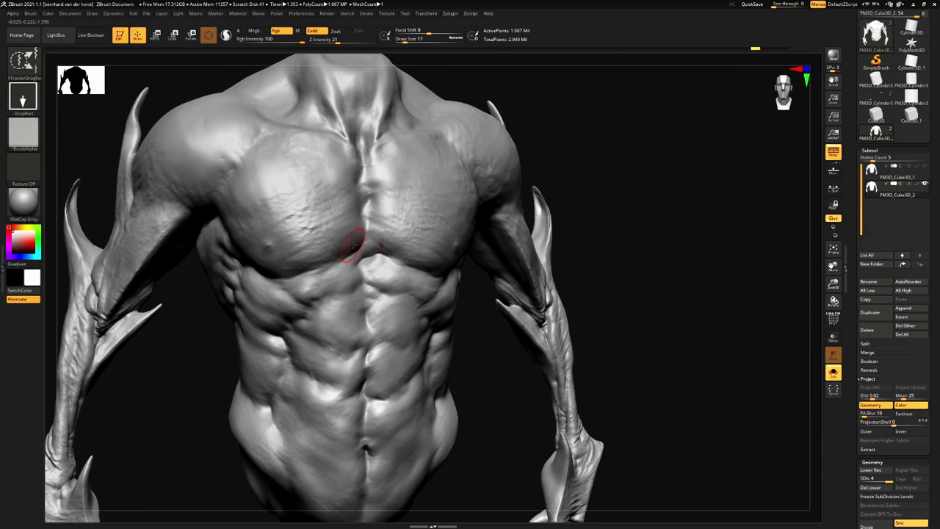
Undo the last crease stamp, restamp the texture on the inner pectoral, and smooth the opposite pectoral's texture
{"action": "key", "text": "ctrl+z"}
{"action": "left_click_drag", "start_coordinate": [308, 211], "coordinate": [343, 247]}
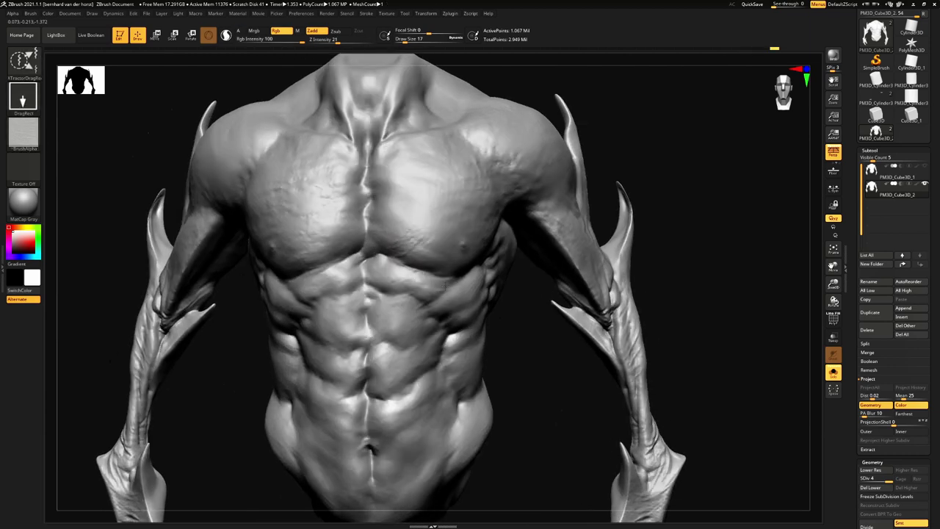
{"action": "left_click_drag", "start_coordinate": [420, 241], "coordinate": [425, 231], "text": "shift"}
Stamp the skin texture onto the upper abdominal muscles
{"action": "mouse_move", "coordinate": [426, 231]}
{"action": "right_mouse_down", "text": "ctrl"}
{"action": "mouse_move", "coordinate": [409, 218]}
{"action": "mouse_move", "coordinate": [438, 235]}
{"action": "mouse_move", "coordinate": [422, 281]}
{"action": "right_mouse_up", "text": "ctrl"}
{"action": "left_click_drag", "start_coordinate": [403, 276], "coordinate": [432, 286]}
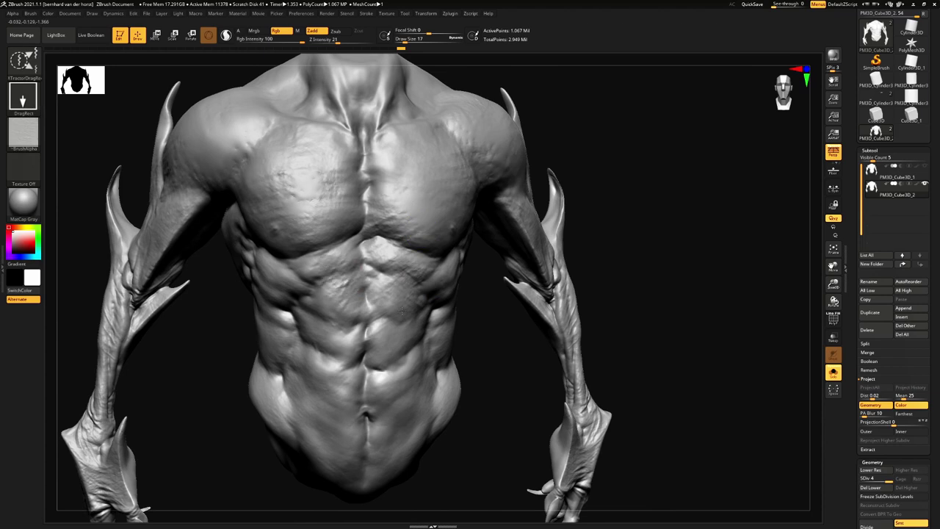
{"action": "right_click_drag", "start_coordinate": [335, 284], "coordinate": [316, 331]}
{"action": "left_click_drag", "start_coordinate": [340, 291], "coordinate": [340, 282]}
{"action": "right_click_drag", "start_coordinate": [337, 307], "coordinate": [297, 284], "text": "ctrl"}
Soften the stamped texture along the abdominals and ribs with SmoothPeaks
{"action": "left_click_drag", "start_coordinate": [295, 286], "coordinate": [291, 280], "text": "shift"}
{"action": "right_click_drag", "start_coordinate": [230, 279], "coordinate": [242, 302], "text": "ctrl"}
{"action": "mouse_move", "coordinate": [242, 303]}
{"action": "right_mouse_down"}
{"action": "mouse_move", "coordinate": [281, 283]}
{"action": "mouse_move", "coordinate": [324, 283]}
{"action": "right_mouse_up"}
{"action": "key", "text": "shift"}
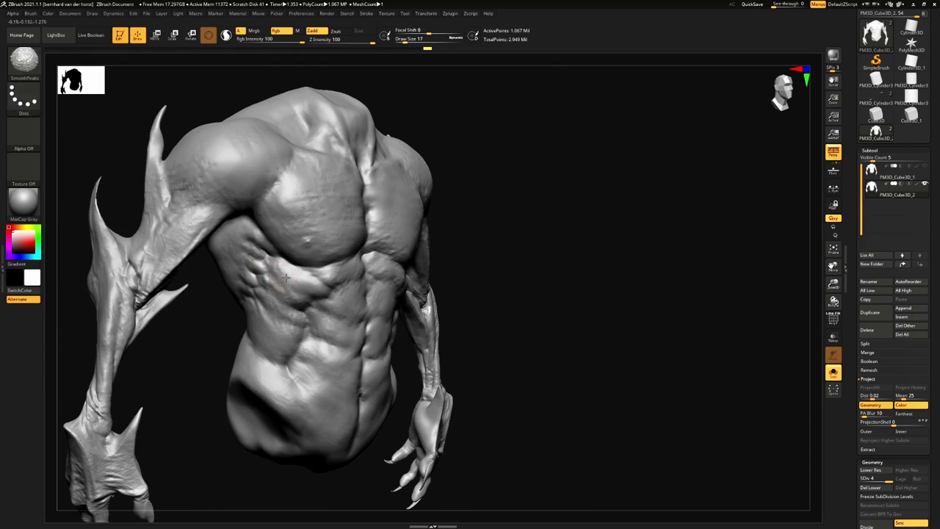
Smooth the texture below the ribs and stamp the captured skin texture along the oblique and side abdominals
{"action": "right_click_drag", "start_coordinate": [265, 300], "coordinate": [229, 294]}
{"action": "left_click_drag", "start_coordinate": [273, 285], "coordinate": [285, 281], "text": "shift"}
{"action": "right_click_drag", "start_coordinate": [285, 281], "coordinate": [336, 283]}
{"action": "left_click_drag", "start_coordinate": [285, 343], "coordinate": [327, 364]}
{"action": "left_click_drag", "start_coordinate": [354, 310], "coordinate": [342, 339]}
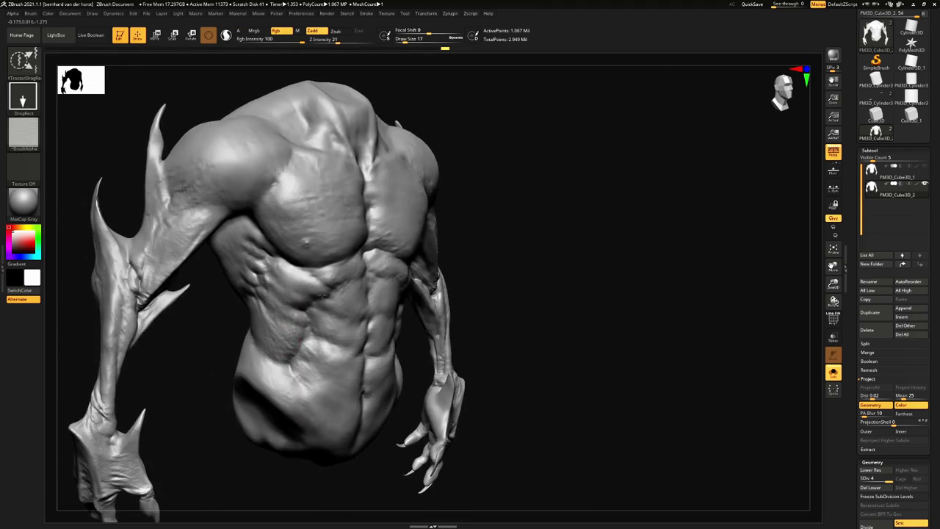
Soften the stamped skin texture between the oblique and lower abdomen with SmoothPeaks
{"action": "mouse_move", "coordinate": [316, 354]}
{"action": "right_mouse_down", "text": "ctrl"}
{"action": "mouse_move", "coordinate": [324, 396]}
{"action": "mouse_move", "coordinate": [239, 378]}
{"action": "mouse_move", "coordinate": [220, 360]}
{"action": "right_mouse_up", "text": "ctrl"}
{"action": "mouse_move", "coordinate": [442, 294]}
{"action": "right_mouse_down", "text": "ctrl"}
{"action": "mouse_move", "coordinate": [443, 242]}
{"action": "mouse_move", "coordinate": [500, 297]}
{"action": "right_mouse_up", "text": "ctrl"}
{"action": "right_click_drag", "start_coordinate": [500, 297], "coordinate": [441, 300]}
{"action": "key", "text": "shift"}
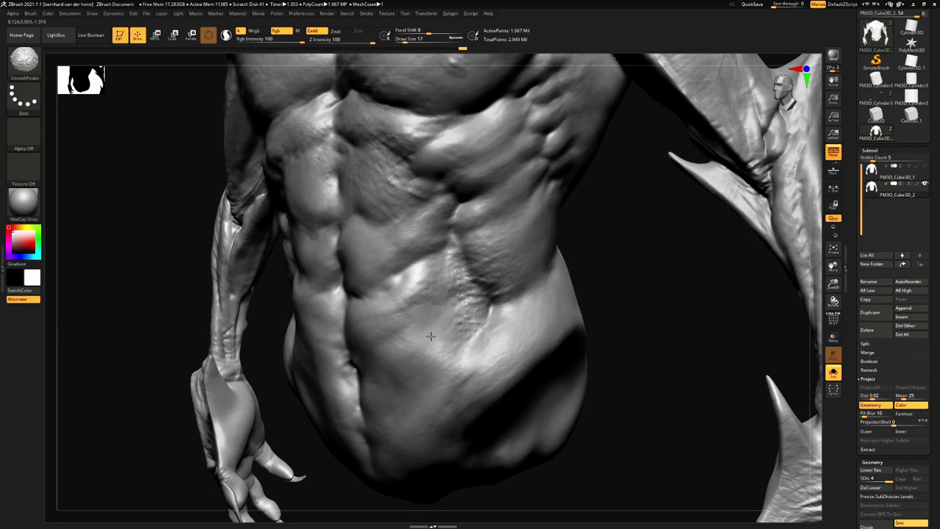
{"action": "right_click_drag", "start_coordinate": [502, 273], "coordinate": [494, 220], "text": "ctrl"}
{"action": "mouse_move", "coordinate": [367, 294]}
{"action": "right_mouse_down"}
{"action": "mouse_move", "coordinate": [418, 308]}
{"action": "mouse_move", "coordinate": [422, 356]}
{"action": "mouse_move", "coordinate": [357, 300]}
{"action": "right_mouse_up"}
{"action": "right_click_drag", "start_coordinate": [433, 296], "coordinate": [409, 300]}
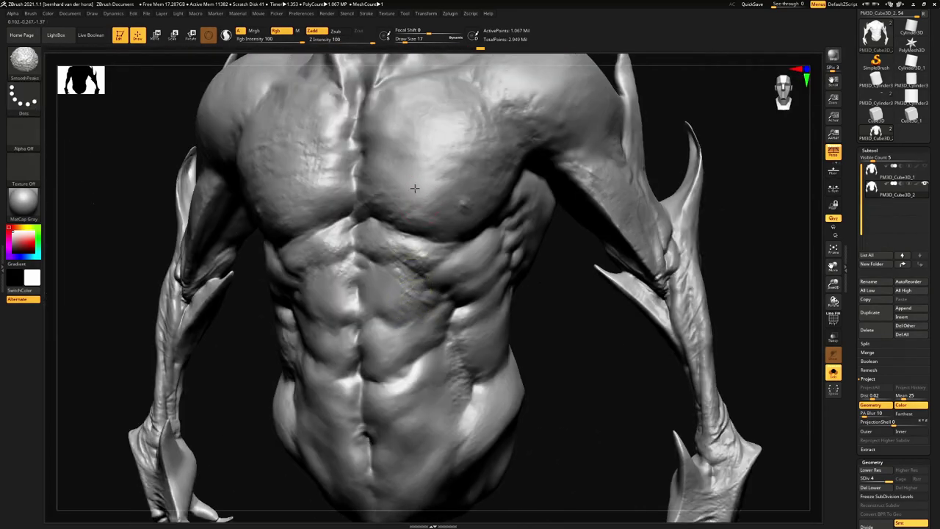
Smooth the transition from the outer abdominals into the oblique with SmoothPeaks
{"action": "mouse_move", "coordinate": [424, 176]}
{"action": "right_mouse_down"}
{"action": "mouse_move", "coordinate": [343, 196]}
{"action": "mouse_move", "coordinate": [246, 182]}
{"action": "right_mouse_up"}
{"action": "right_click_drag", "start_coordinate": [275, 154], "coordinate": [434, 165], "text": "alt"}
{"action": "right_click_drag", "start_coordinate": [477, 261], "coordinate": [405, 271]}
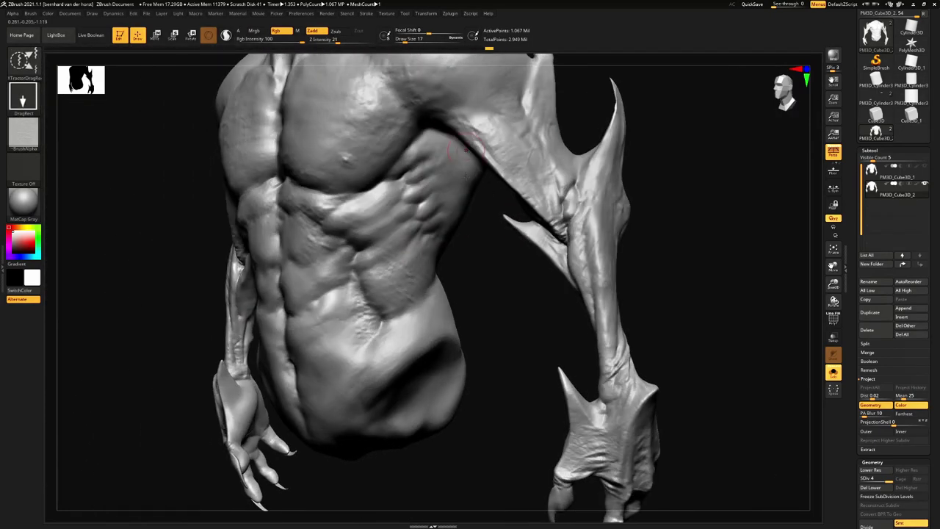
{"action": "right_click_drag", "start_coordinate": [453, 234], "coordinate": [415, 273]}
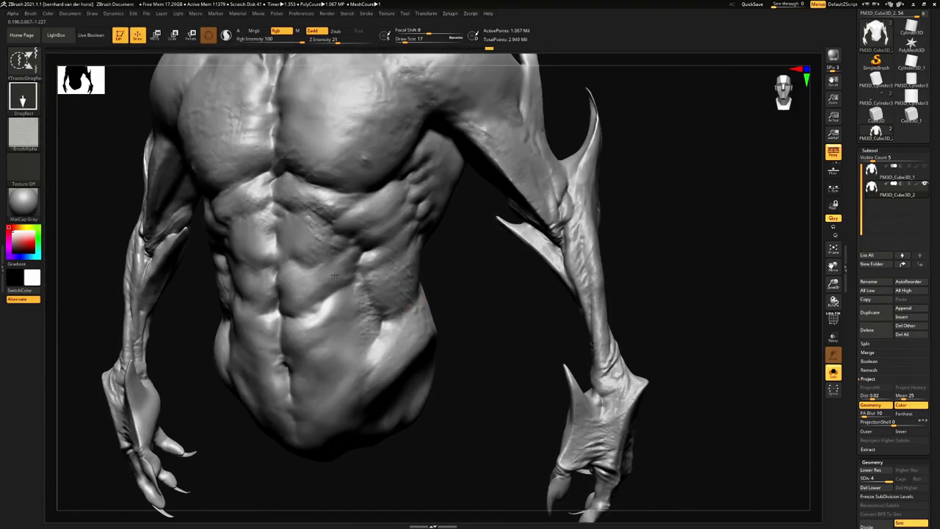
{"action": "right_click_drag", "start_coordinate": [336, 279], "coordinate": [332, 213], "text": "ctrl"}
{"action": "right_click_drag", "start_coordinate": [228, 283], "coordinate": [342, 272]}
{"action": "right_click_drag", "start_coordinate": [271, 281], "coordinate": [385, 325], "text": "alt"}
{"action": "left_click_drag", "start_coordinate": [342, 333], "coordinate": [368, 283], "text": "shift"}
{"action": "mouse_move", "coordinate": [369, 278]}
{"action": "right_mouse_down", "text": "ctrl"}
{"action": "mouse_move", "coordinate": [374, 337]}
{"action": "mouse_move", "coordinate": [340, 297]}
{"action": "mouse_move", "coordinate": [329, 321]}
{"action": "right_mouse_up", "text": "ctrl"}
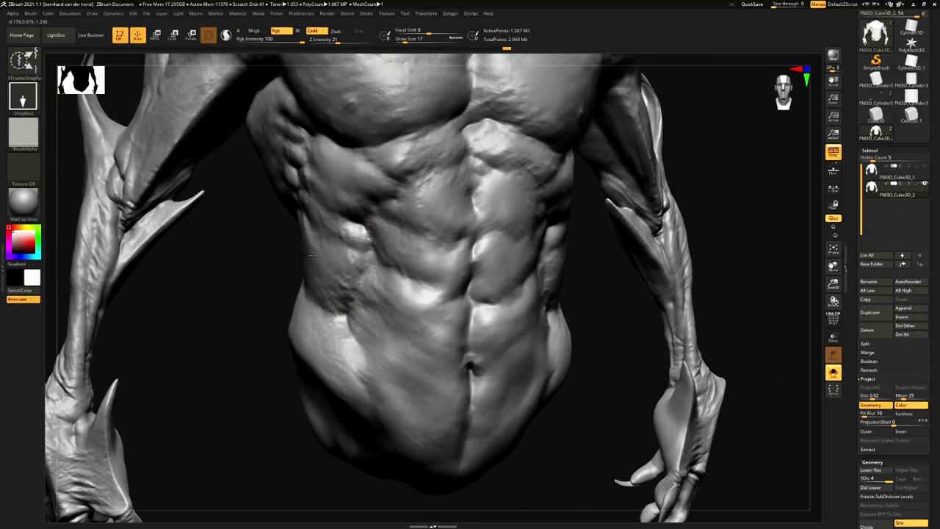
Switch to the Standard brush with Draw Size 3 and Z Intensity 6 for fine work around the obliques
{"action": "mouse_move", "coordinate": [313, 253]}
{"action": "right_mouse_down", "text": "ctrl"}
{"action": "mouse_move", "coordinate": [373, 294]}
{"action": "mouse_move", "coordinate": [397, 262]}
{"action": "mouse_move", "coordinate": [413, 345]}
{"action": "right_mouse_up", "text": "ctrl"}
{"action": "key", "text": "b"}
{"action": "key", "text": "s"}
{"action": "key", "text": "t"}
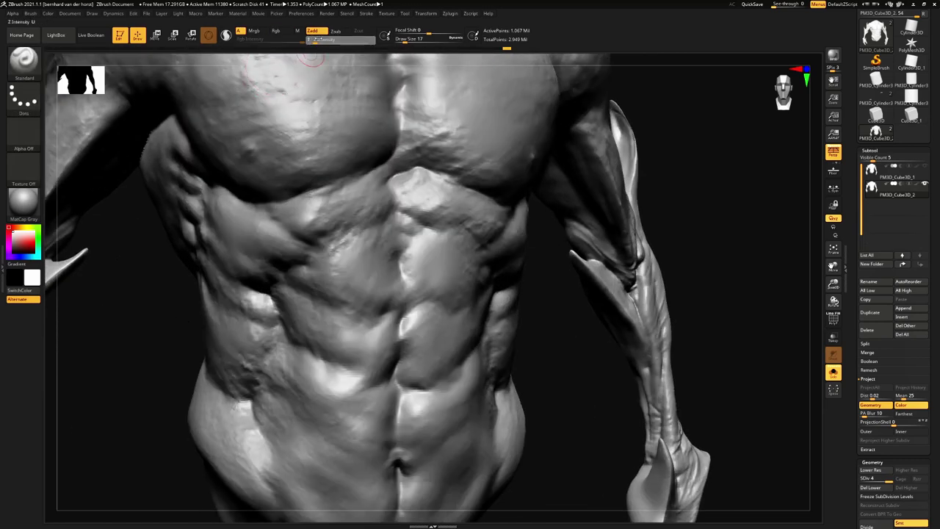
{"action": "key", "text": "space"}
{"action": "left_click_drag", "start_coordinate": [343, 218], "coordinate": [339, 222]}
{"action": "right_click_drag", "start_coordinate": [328, 265], "coordinate": [404, 172], "text": "alt"}
{"action": "mouse_move", "coordinate": [403, 173]}
{"action": "right_mouse_down", "text": "ctrl"}
{"action": "mouse_move", "coordinate": [348, 245]}
{"action": "mouse_move", "coordinate": [340, 242]}
{"action": "right_mouse_up", "text": "ctrl"}
{"action": "key", "text": "space"}
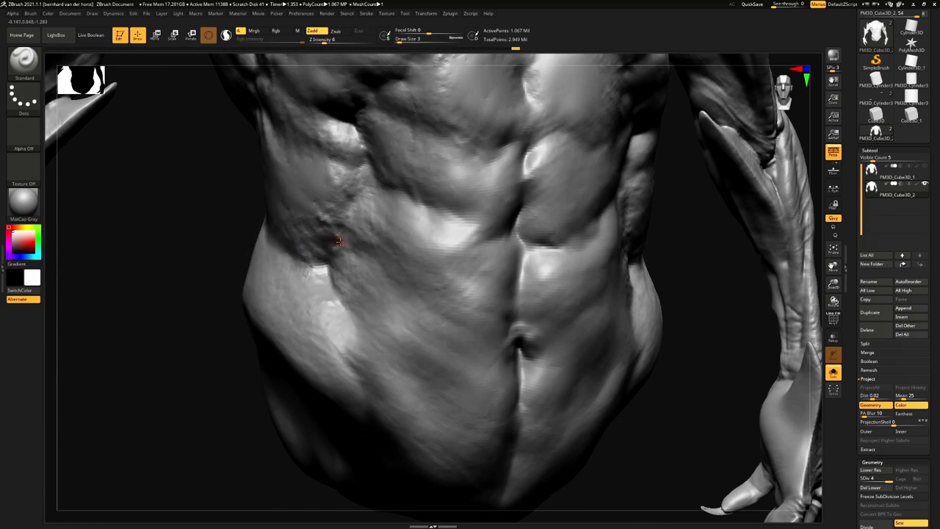
{"action": "right_click_drag", "start_coordinate": [323, 269], "coordinate": [291, 196]}
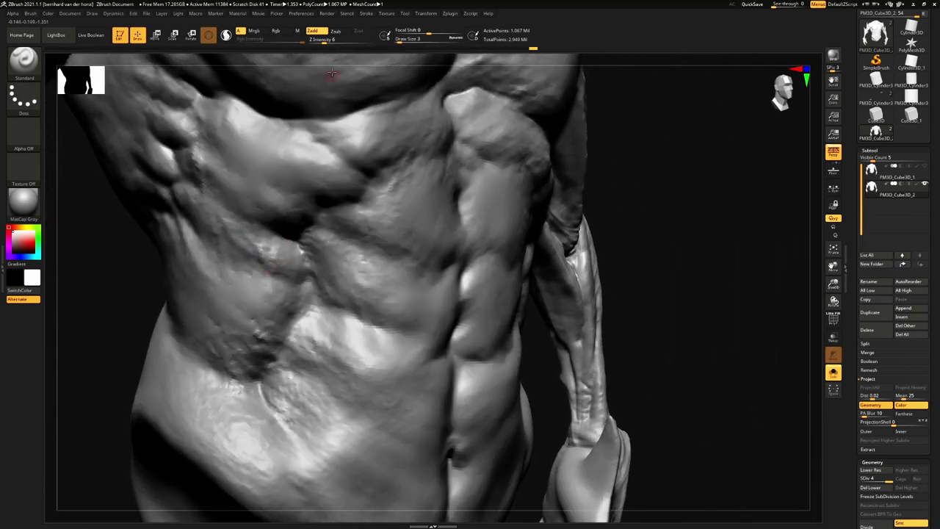
Set the Standard brush's Z Intensity to 11 and draw a short fine detail on the upper abdominals
{"action": "left_click_drag", "start_coordinate": [324, 41], "coordinate": [328, 41]}
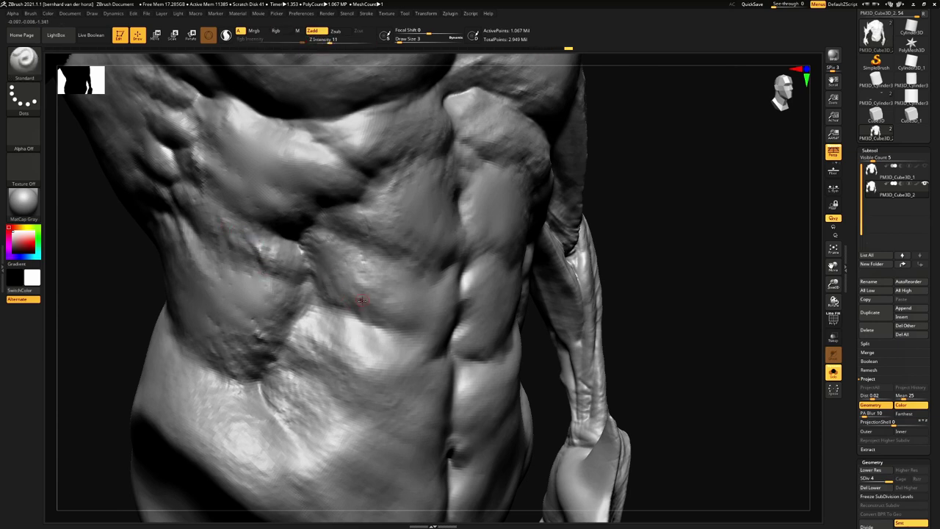
{"action": "right_click_drag", "start_coordinate": [376, 296], "coordinate": [411, 234], "text": "ctrl"}
{"action": "mouse_move", "coordinate": [411, 233]}
{"action": "right_mouse_down", "text": "ctrl"}
{"action": "mouse_move", "coordinate": [430, 274]}
{"action": "mouse_move", "coordinate": [385, 295]}
{"action": "mouse_move", "coordinate": [341, 274]}
{"action": "mouse_move", "coordinate": [343, 292]}
{"action": "right_mouse_up", "text": "ctrl"}
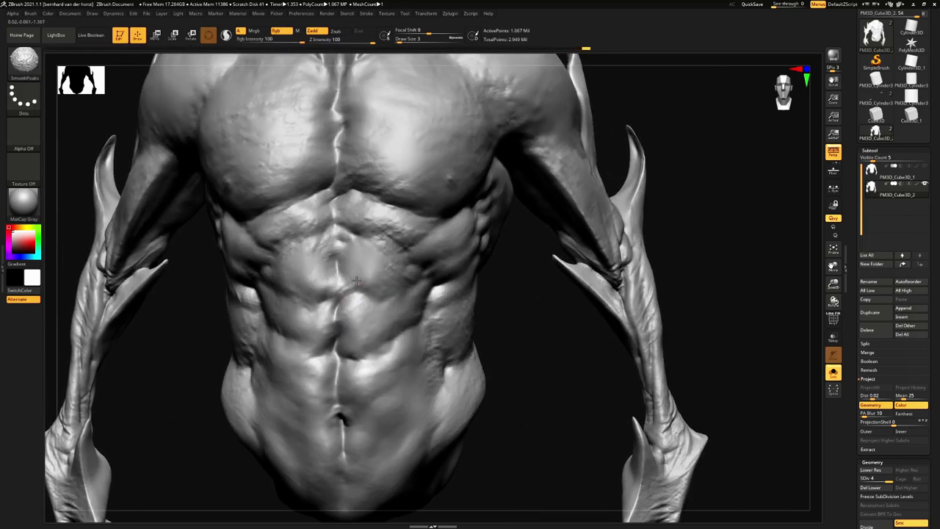
{"action": "mouse_move", "coordinate": [404, 231]}
{"action": "left_mouse_down"}
{"action": "mouse_move", "coordinate": [390, 244]}
{"action": "mouse_move", "coordinate": [408, 229]}
{"action": "left_mouse_up"}
{"action": "right_click_drag", "start_coordinate": [408, 228], "coordinate": [403, 246], "text": "ctrl"}
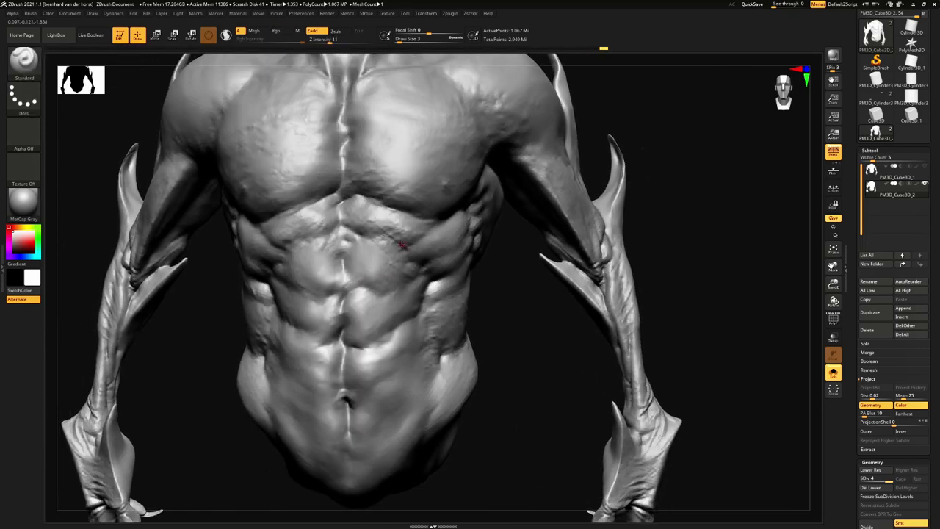
Smooth the detail across the upper and middle abdominals with SmoothPeaks
{"action": "left_click_drag", "start_coordinate": [413, 233], "coordinate": [405, 238], "text": "shift"}
{"action": "right_click_drag", "start_coordinate": [404, 238], "coordinate": [419, 295], "text": "alt"}
{"action": "left_click_drag", "start_coordinate": [409, 307], "coordinate": [420, 299], "text": "shift"}
{"action": "mouse_move", "coordinate": [420, 299]}
{"action": "right_mouse_down", "text": "ctrl"}
{"action": "mouse_move", "coordinate": [420, 277]}
{"action": "mouse_move", "coordinate": [421, 292]}
{"action": "right_mouse_up", "text": "ctrl"}
{"action": "left_click_drag", "start_coordinate": [432, 291], "coordinate": [411, 287], "text": "shift"}
{"action": "mouse_move", "coordinate": [397, 282]}
{"action": "right_mouse_down"}
{"action": "mouse_move", "coordinate": [373, 278]}
{"action": "mouse_move", "coordinate": [368, 288]}
{"action": "right_mouse_up"}
{"action": "left_click_drag", "start_coordinate": [371, 288], "coordinate": [382, 297], "text": "shift"}
{"action": "mouse_move", "coordinate": [381, 297]}
{"action": "right_mouse_down", "text": "ctrl"}
{"action": "mouse_move", "coordinate": [382, 270]}
{"action": "mouse_move", "coordinate": [384, 279]}
{"action": "right_mouse_up", "text": "ctrl"}
Try Standard brush strokes along the side of the abdomen with an adjusted draw size, and undo them
{"action": "key", "text": "space"}
{"action": "left_click_drag", "start_coordinate": [397, 291], "coordinate": [339, 292]}
{"action": "mouse_move", "coordinate": [475, 394]}
{"action": "right_mouse_down"}
{"action": "mouse_move", "coordinate": [491, 288]}
{"action": "mouse_move", "coordinate": [491, 297]}
{"action": "right_mouse_up"}
{"action": "left_click_drag", "start_coordinate": [487, 290], "coordinate": [481, 302]}
{"action": "mouse_move", "coordinate": [481, 303]}
{"action": "right_mouse_down"}
{"action": "mouse_move", "coordinate": [511, 326]}
{"action": "mouse_move", "coordinate": [476, 336]}
{"action": "right_mouse_up"}
{"action": "key", "text": "ctrl+z"}
{"action": "key", "text": "ctrl+z"}
Readjust the Standard brush size and draw fine connecting creases between the abdominals and obliques
{"action": "key", "text": "space"}
{"action": "left_click_drag", "start_coordinate": [445, 325], "coordinate": [429, 325]}
{"action": "mouse_move", "coordinate": [446, 294]}
{"action": "right_mouse_down", "text": "ctrl"}
{"action": "mouse_move", "coordinate": [459, 321]}
{"action": "mouse_move", "coordinate": [401, 312]}
{"action": "right_mouse_up", "text": "ctrl"}
{"action": "mouse_move", "coordinate": [400, 311]}
{"action": "right_mouse_down", "text": "ctrl"}
{"action": "mouse_move", "coordinate": [429, 330]}
{"action": "mouse_move", "coordinate": [351, 319]}
{"action": "right_mouse_up", "text": "ctrl"}
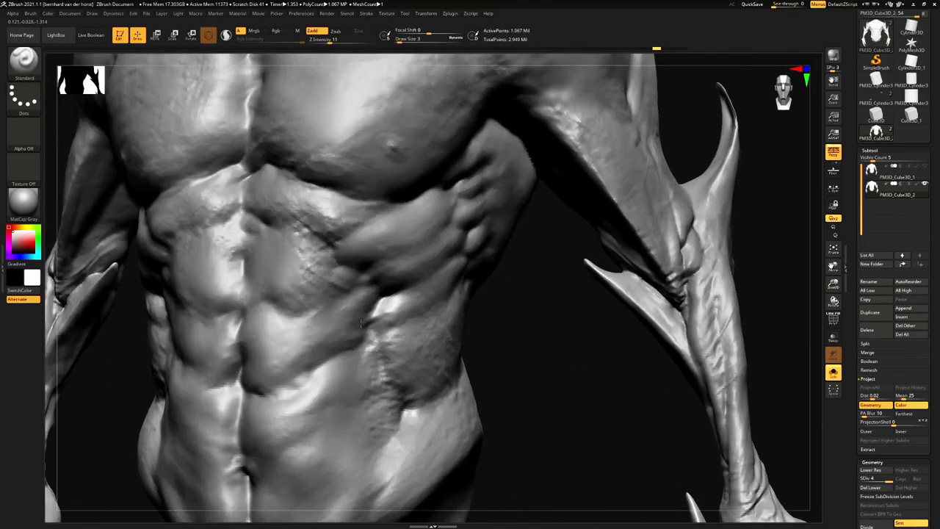
{"action": "mouse_move", "coordinate": [372, 317]}
{"action": "left_mouse_down"}
{"action": "mouse_move", "coordinate": [364, 324]}
{"action": "mouse_move", "coordinate": [389, 317]}
{"action": "left_mouse_up"}
{"action": "mouse_move", "coordinate": [389, 316]}
{"action": "right_mouse_down", "text": "ctrl"}
{"action": "mouse_move", "coordinate": [352, 273]}
{"action": "mouse_move", "coordinate": [423, 294]}
{"action": "right_mouse_up", "text": "ctrl"}
{"action": "mouse_move", "coordinate": [423, 294]}
{"action": "right_mouse_down", "text": "ctrl"}
{"action": "mouse_move", "coordinate": [429, 324]}
{"action": "mouse_move", "coordinate": [402, 312]}
{"action": "right_mouse_up", "text": "ctrl"}
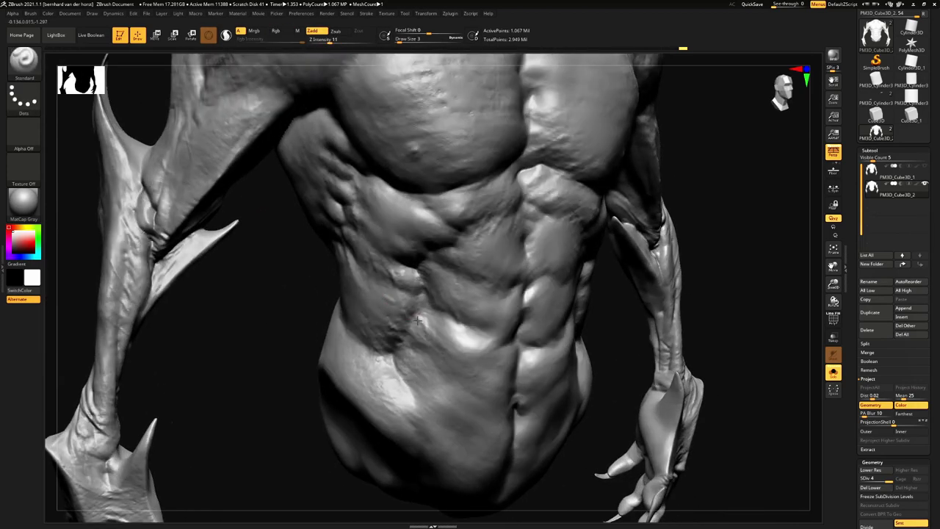
{"action": "left_click_drag", "start_coordinate": [417, 321], "coordinate": [433, 303]}
Smooth the outer pectoral and the side of the abdomen with SmoothPeaks at Draw Size 25
{"action": "right_click_drag", "start_coordinate": [455, 295], "coordinate": [430, 290]}
{"action": "mouse_move", "coordinate": [429, 290]}
{"action": "right_mouse_down", "text": "ctrl"}
{"action": "mouse_move", "coordinate": [470, 239]}
{"action": "mouse_move", "coordinate": [446, 271]}
{"action": "right_mouse_up", "text": "ctrl"}
{"action": "left_click_drag", "start_coordinate": [385, 215], "coordinate": [389, 218], "text": "shift"}
{"action": "right_click_drag", "start_coordinate": [389, 219], "coordinate": [437, 222], "text": "ctrl"}
{"action": "right_click_drag", "start_coordinate": [437, 222], "coordinate": [404, 257], "text": "ctrl"}
{"action": "left_click_drag", "start_coordinate": [367, 231], "coordinate": [380, 236], "text": "shift"}
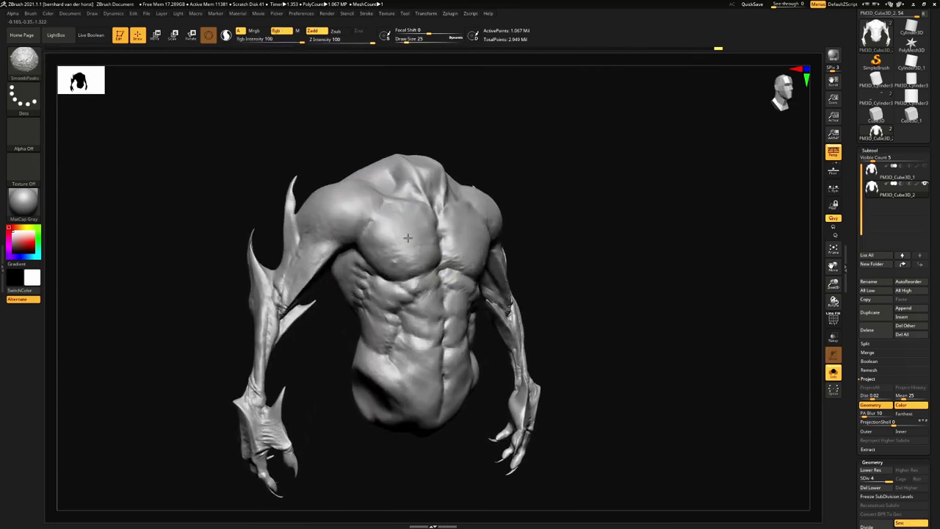
{"action": "right_click_drag", "start_coordinate": [397, 234], "coordinate": [475, 227]}
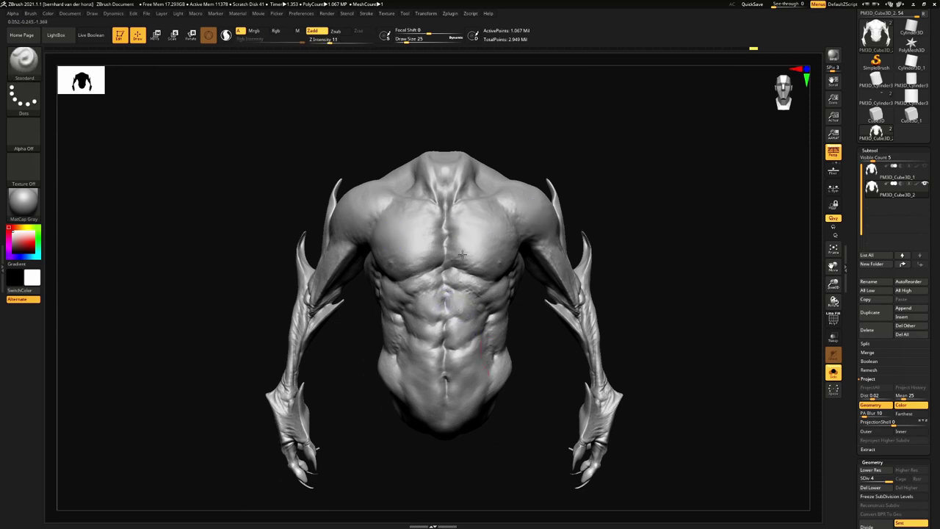
{"action": "left_click_drag", "start_coordinate": [397, 332], "coordinate": [408, 323], "text": "shift"}
Examine the blended skin detail on the torso and arms from the front, three-quarter and back views
{"action": "mouse_move", "coordinate": [446, 278]}
{"action": "right_mouse_down", "text": "alt"}
{"action": "mouse_move", "coordinate": [429, 297]}
{"action": "mouse_move", "coordinate": [450, 296]}
{"action": "mouse_move", "coordinate": [419, 334]}
{"action": "right_mouse_up", "text": "alt"}
{"action": "mouse_move", "coordinate": [419, 334]}
{"action": "right_mouse_down", "text": "ctrl"}
{"action": "mouse_move", "coordinate": [499, 277]}
{"action": "mouse_move", "coordinate": [507, 250]}
{"action": "mouse_move", "coordinate": [448, 279]}
{"action": "mouse_move", "coordinate": [393, 235]}
{"action": "right_mouse_up", "text": "ctrl"}
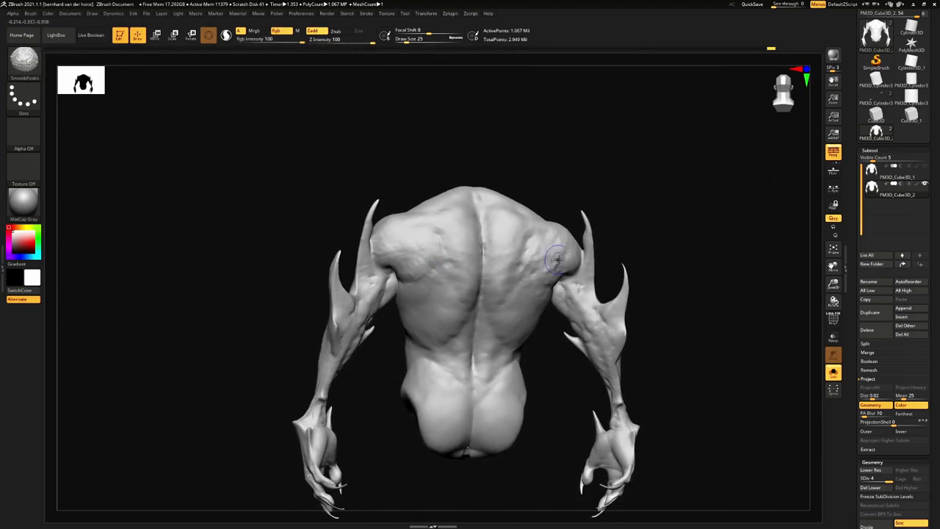
{"action": "mouse_move", "coordinate": [558, 258]}
{"action": "right_mouse_down", "text": "shift"}
{"action": "mouse_move", "coordinate": [500, 302]}
{"action": "mouse_move", "coordinate": [415, 264]}
{"action": "mouse_move", "coordinate": [422, 269]}
{"action": "mouse_move", "coordinate": [389, 195]}
{"action": "right_mouse_up", "text": "shift"}
{"action": "mouse_move", "coordinate": [389, 194]}
{"action": "right_mouse_down", "text": "alt"}
{"action": "mouse_move", "coordinate": [409, 248]}
{"action": "mouse_move", "coordinate": [541, 246]}
{"action": "mouse_move", "coordinate": [465, 224]}
{"action": "mouse_move", "coordinate": [453, 203]}
{"action": "mouse_move", "coordinate": [404, 177]}
{"action": "mouse_move", "coordinate": [500, 246]}
{"action": "mouse_move", "coordinate": [442, 247]}
{"action": "mouse_move", "coordinate": [394, 216]}
{"action": "mouse_move", "coordinate": [460, 236]}
{"action": "right_mouse_up", "text": "alt"}
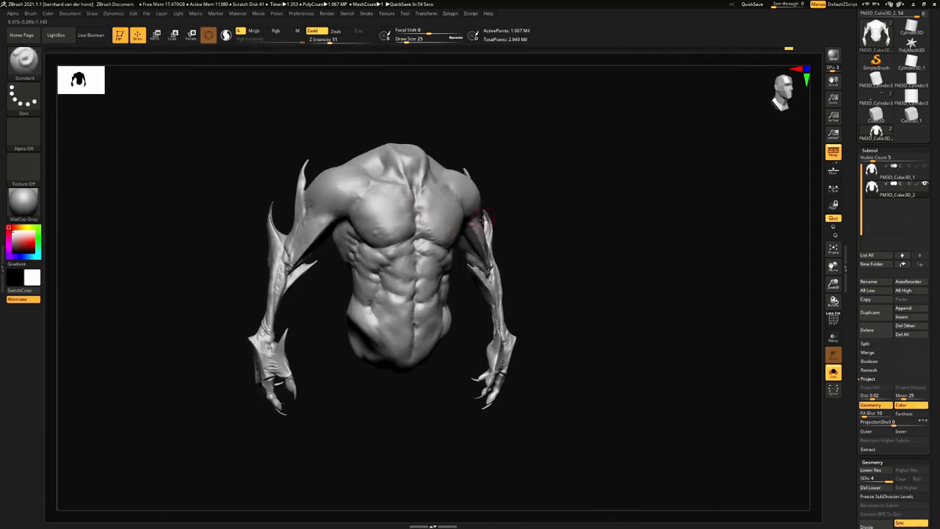
{"action": "right_click_drag", "start_coordinate": [487, 223], "coordinate": [451, 223]}
{"action": "right_click_drag", "start_coordinate": [377, 207], "coordinate": [378, 243]}
{"action": "key", "text": "Tab"}
{"action": "key", "text": "Tab"}
{"action": "left_click", "coordinate": [24, 59]}
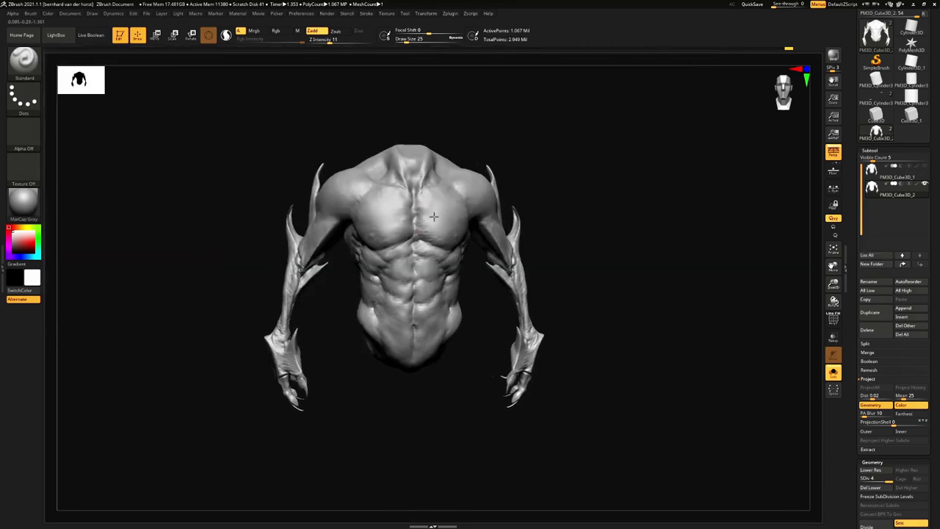
{"action": "mouse_move", "coordinate": [433, 216]}
{"action": "right_mouse_down"}
{"action": "mouse_move", "coordinate": [580, 207]}
{"action": "mouse_move", "coordinate": [408, 199]}
{"action": "mouse_move", "coordinate": [405, 225]}
{"action": "right_mouse_up"}
{"action": "right_click_drag", "start_coordinate": [361, 200], "coordinate": [426, 235], "text": "alt"}
{"action": "right_click_drag", "start_coordinate": [426, 235], "coordinate": [448, 231], "text": "ctrl"}
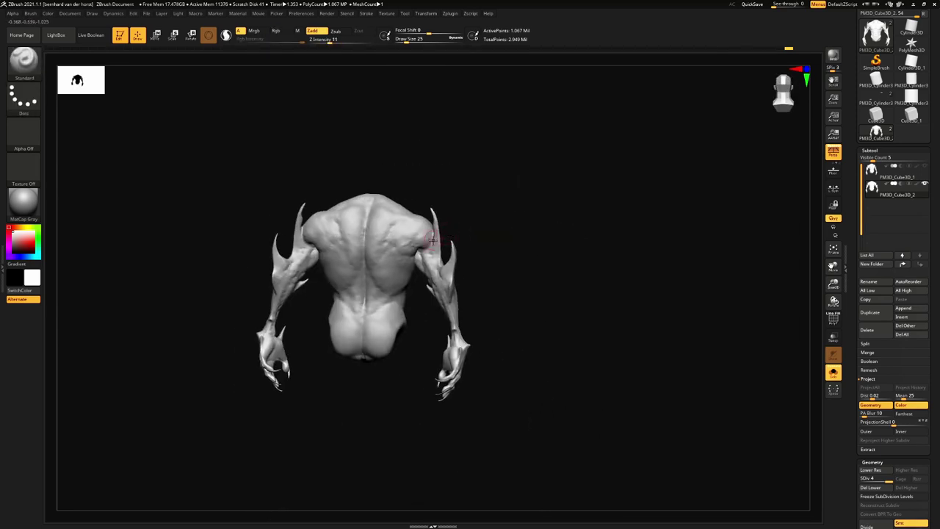